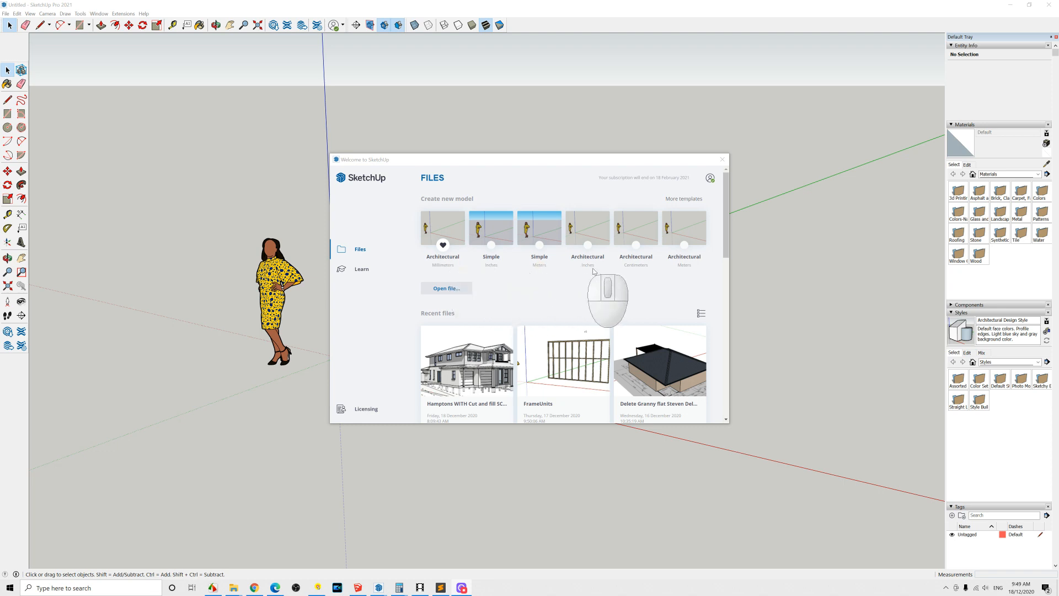
Step: Close the welcome window and reposition the PlusSpec All-In-One toolbar in the drawing area
click(721, 160)
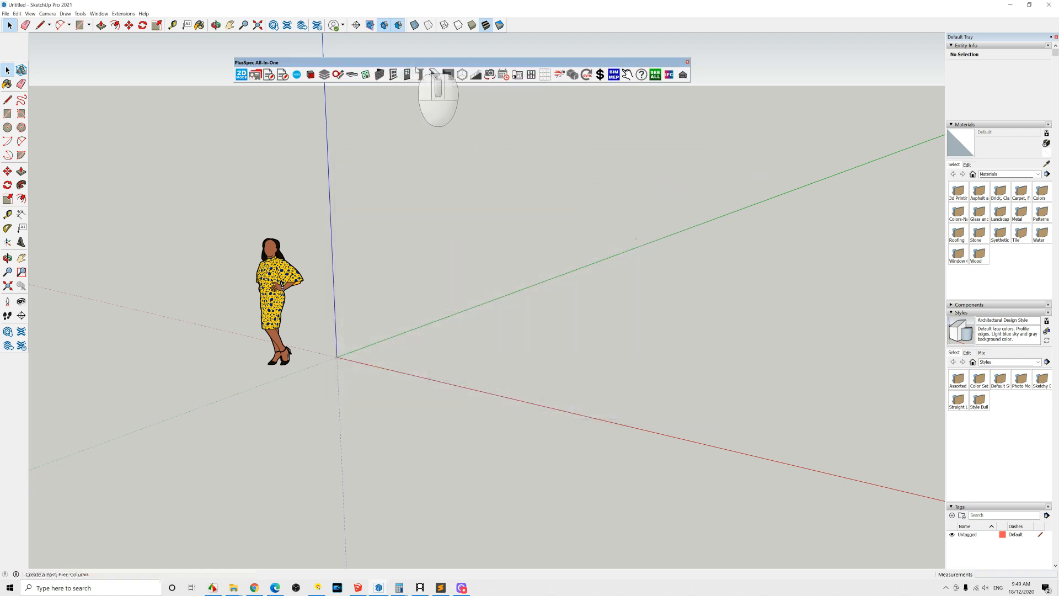
drag(413, 63, 447, 58)
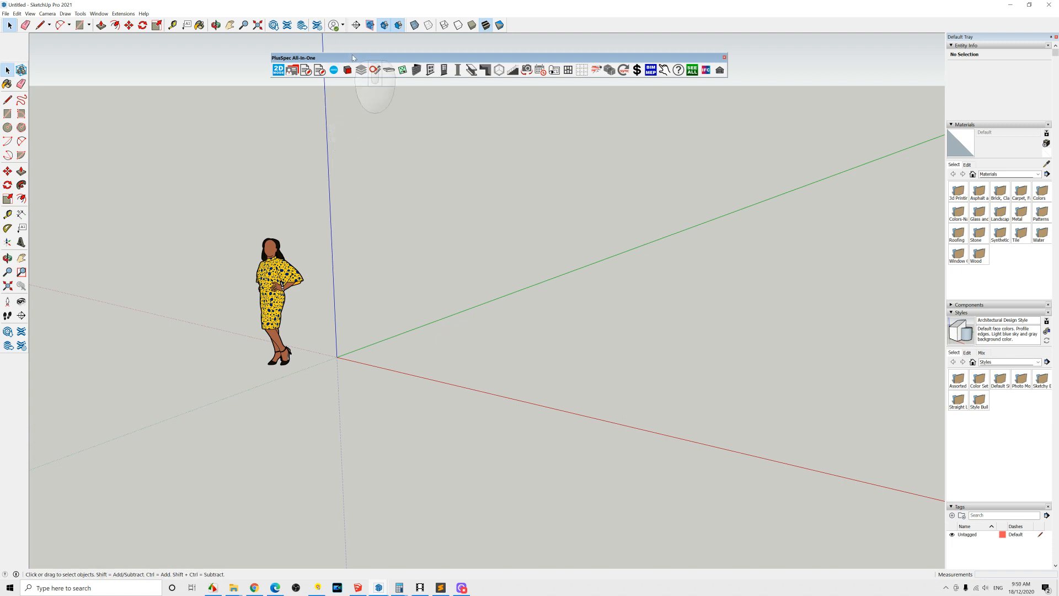
drag(353, 57, 355, 59)
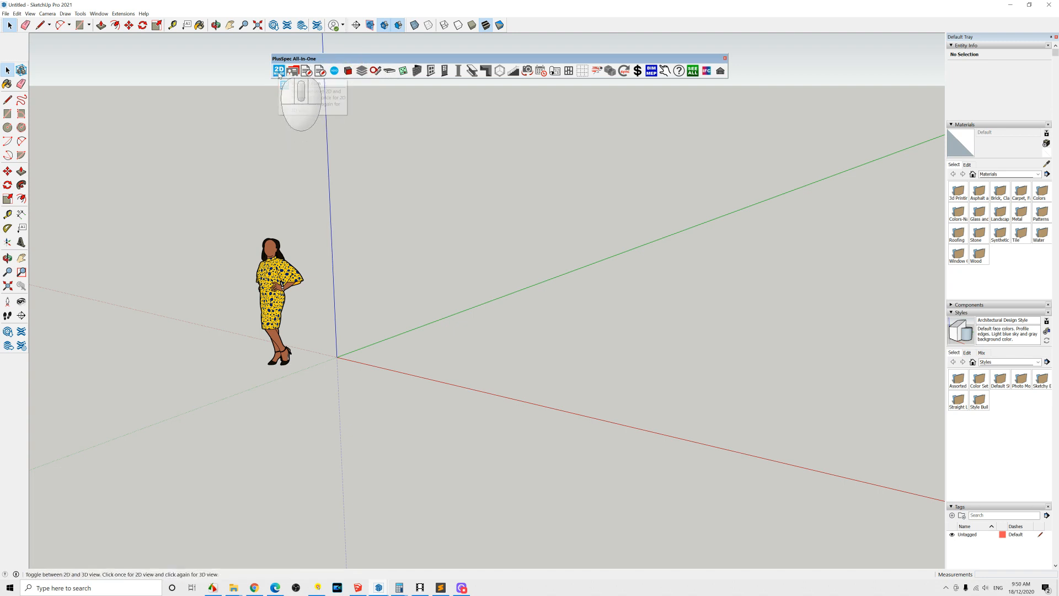
Step: Collapse the Styles panel in the default tray and set the tray to auto-hide
middle_drag(402, 339, 332, 282)
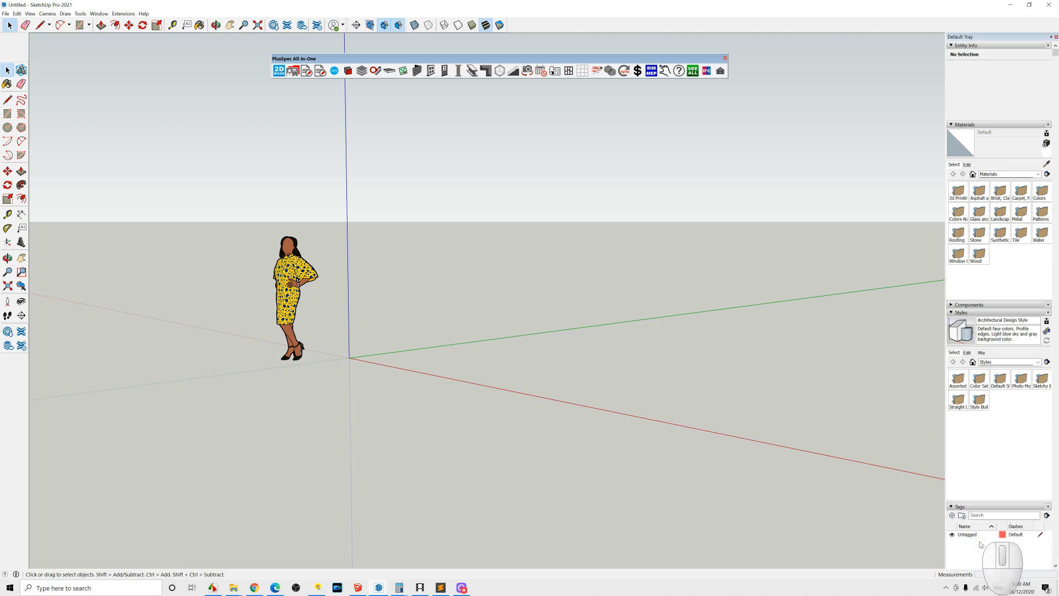
click(951, 313)
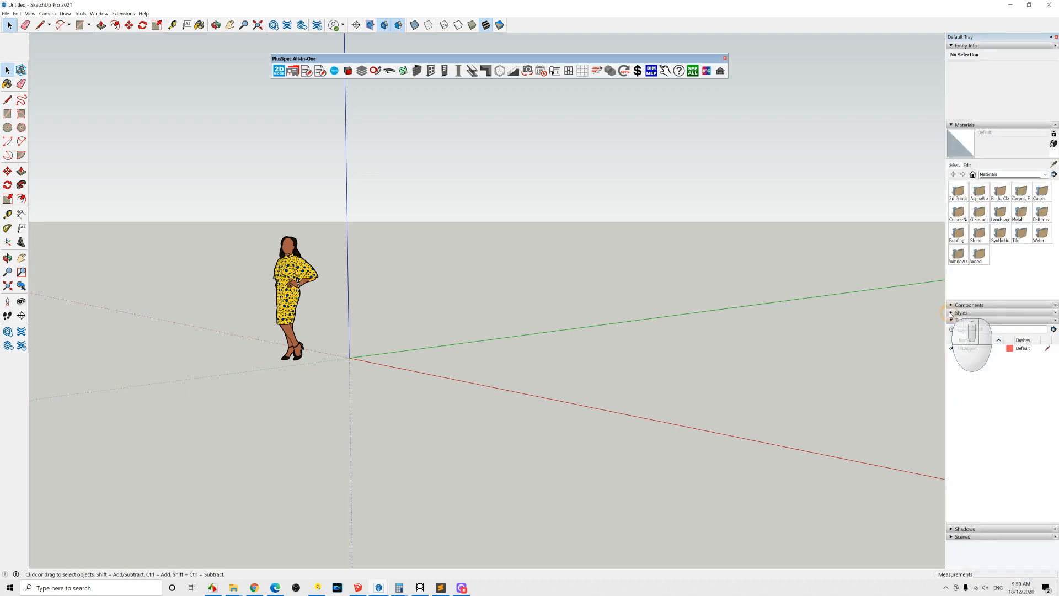
click(1052, 37)
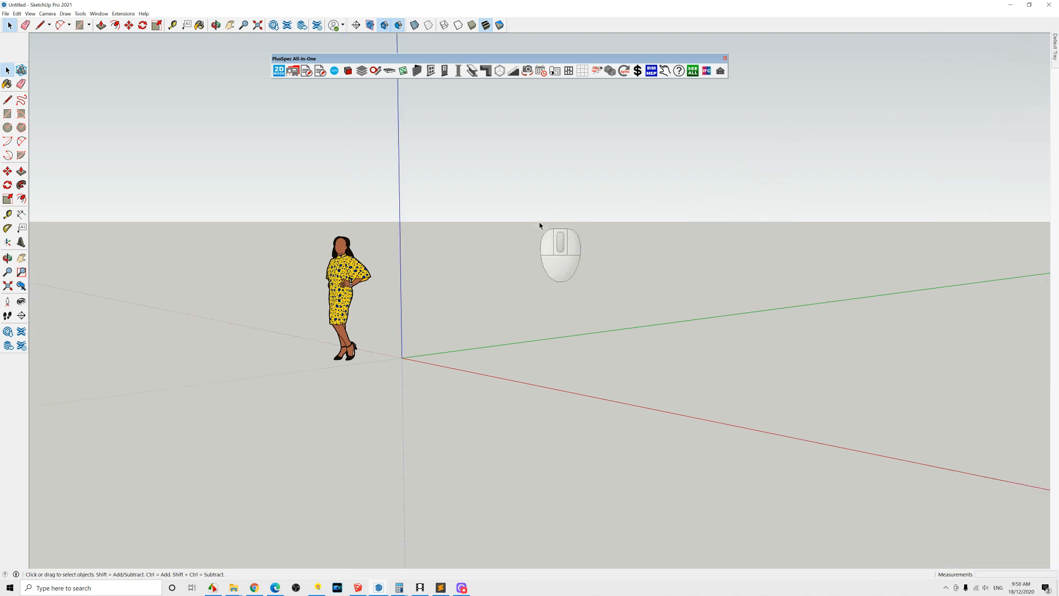
click(106, 14)
mouse_move(131, 24)
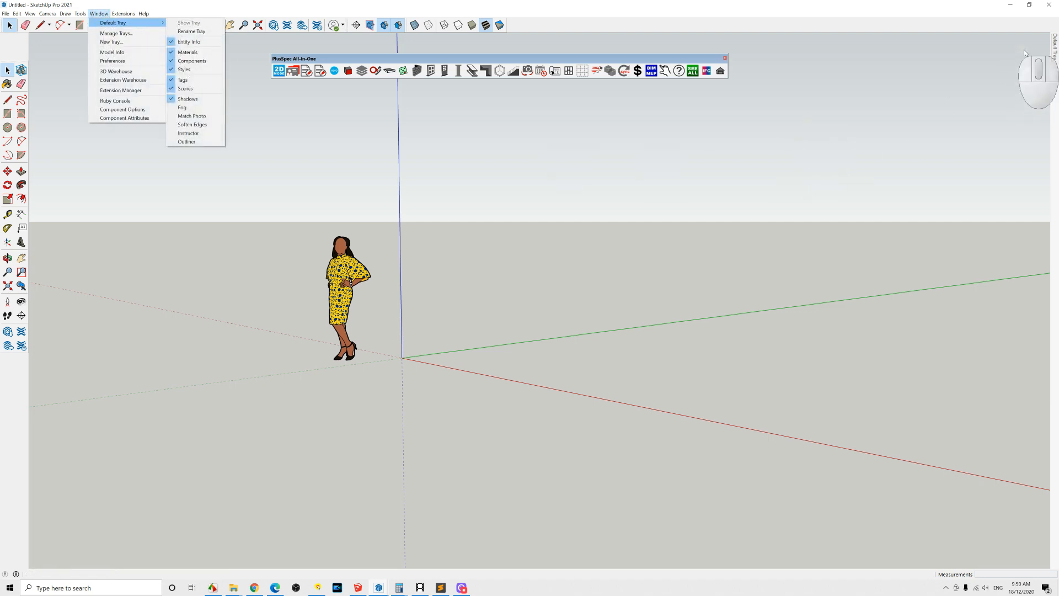
click(1055, 53)
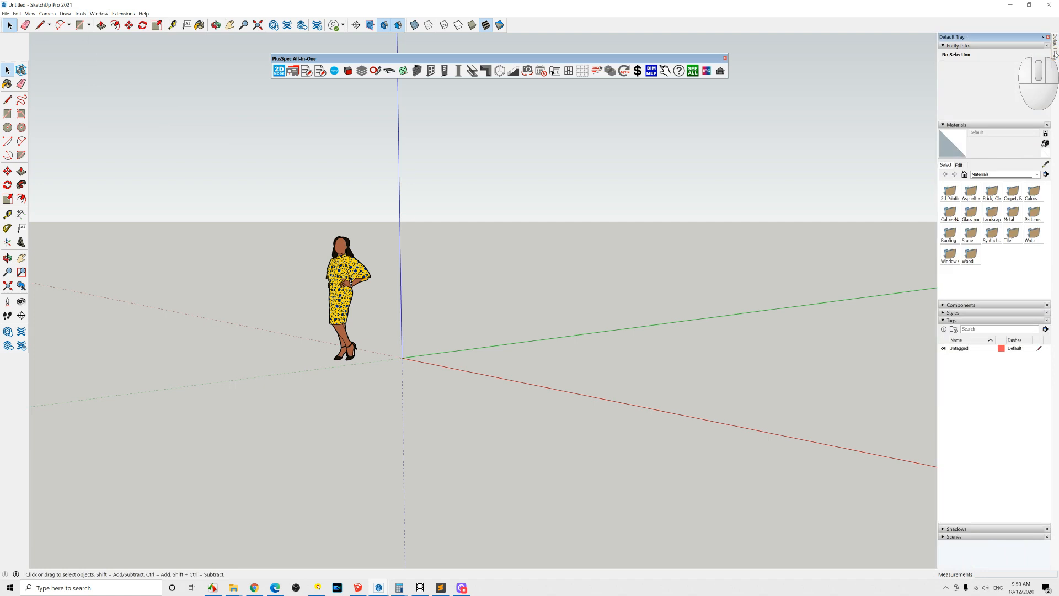
click(1045, 38)
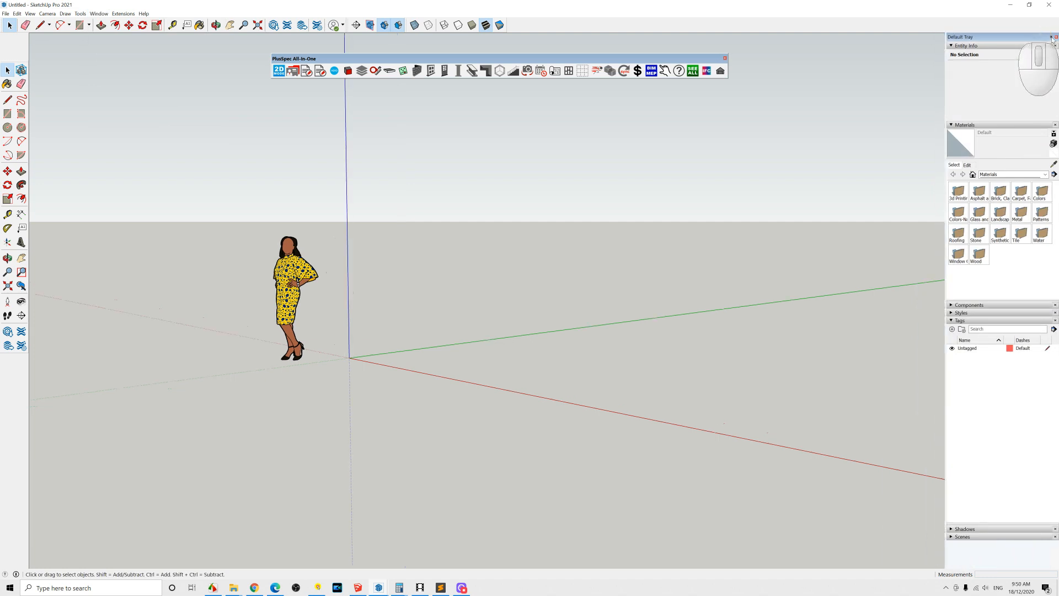
click(1052, 38)
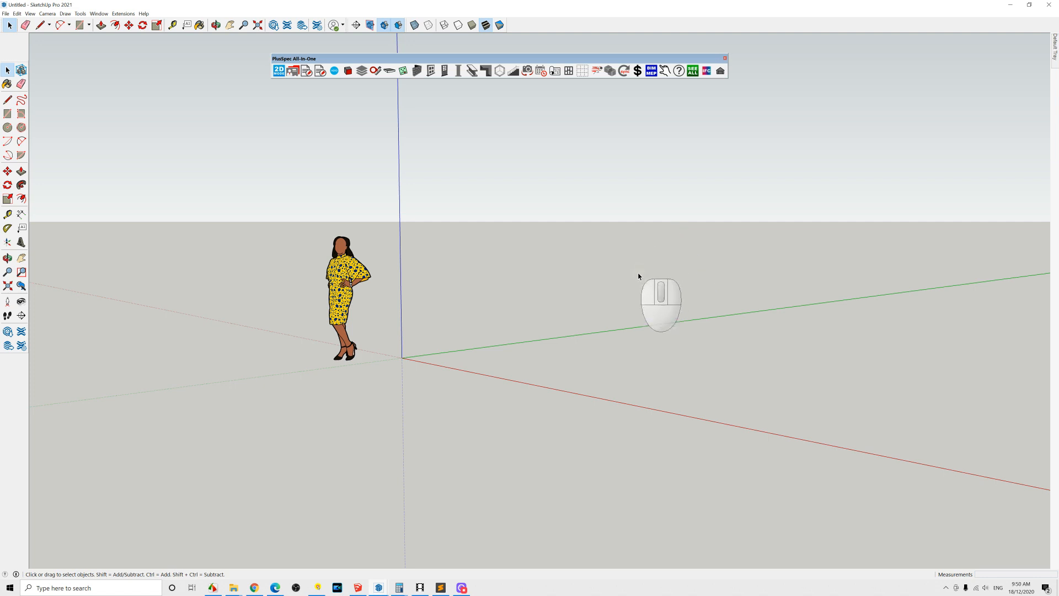
Step: Open the PlusSpec Job Tool, review its job detail fields, and open then close its Settings configuration
click(295, 72)
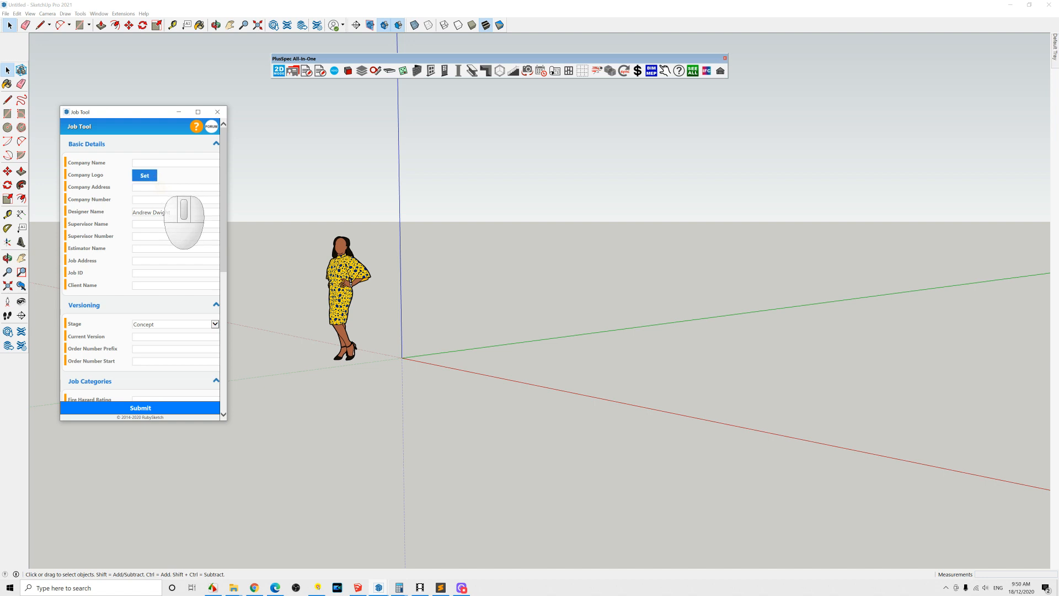
scroll(160, 190, down, 1)
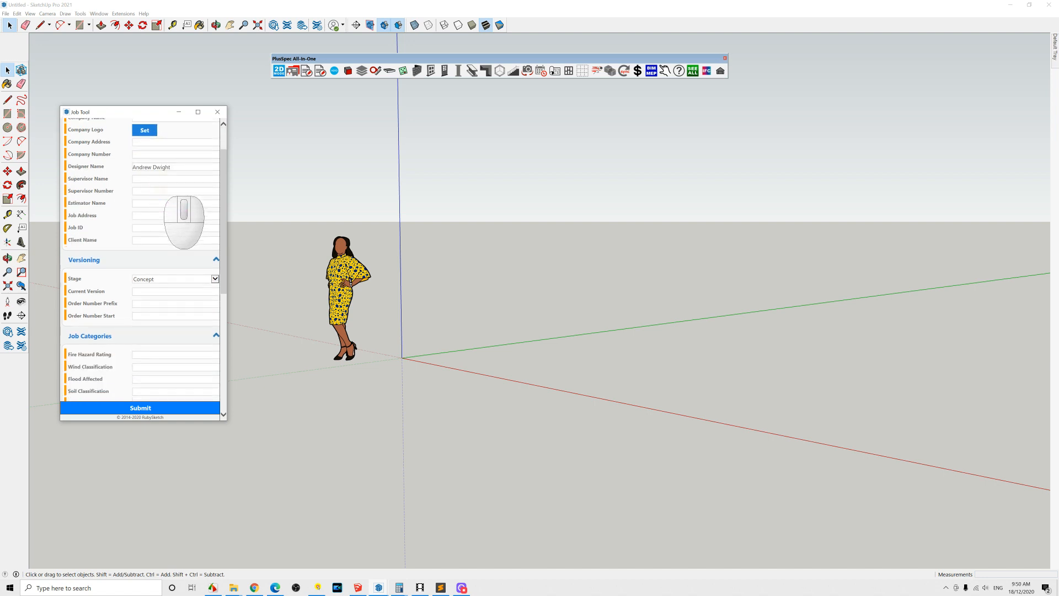
scroll(162, 193, down, 1)
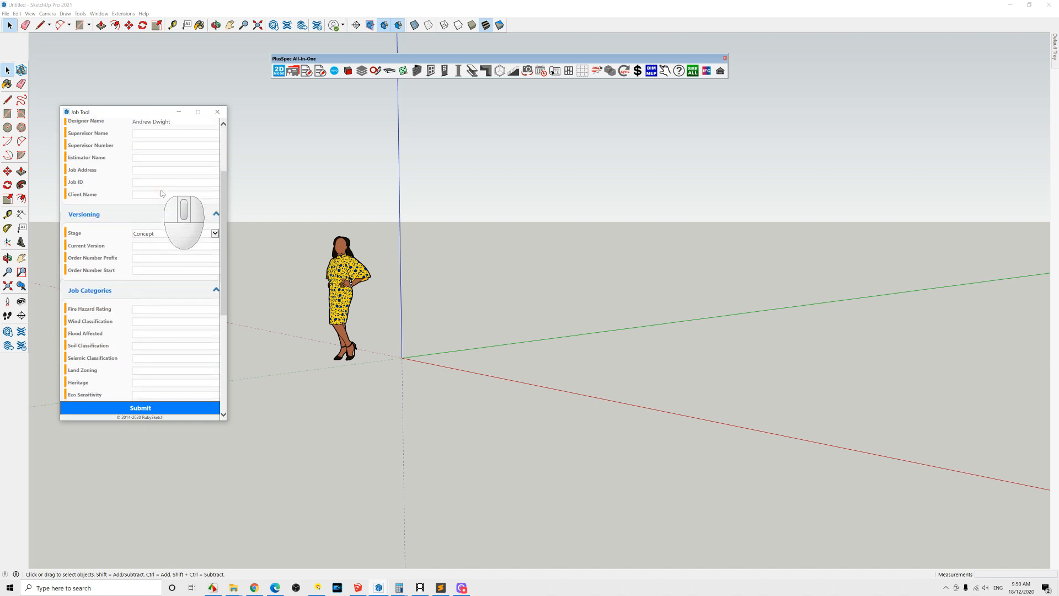
scroll(166, 238, up, 2)
mouse_move(65, 164)
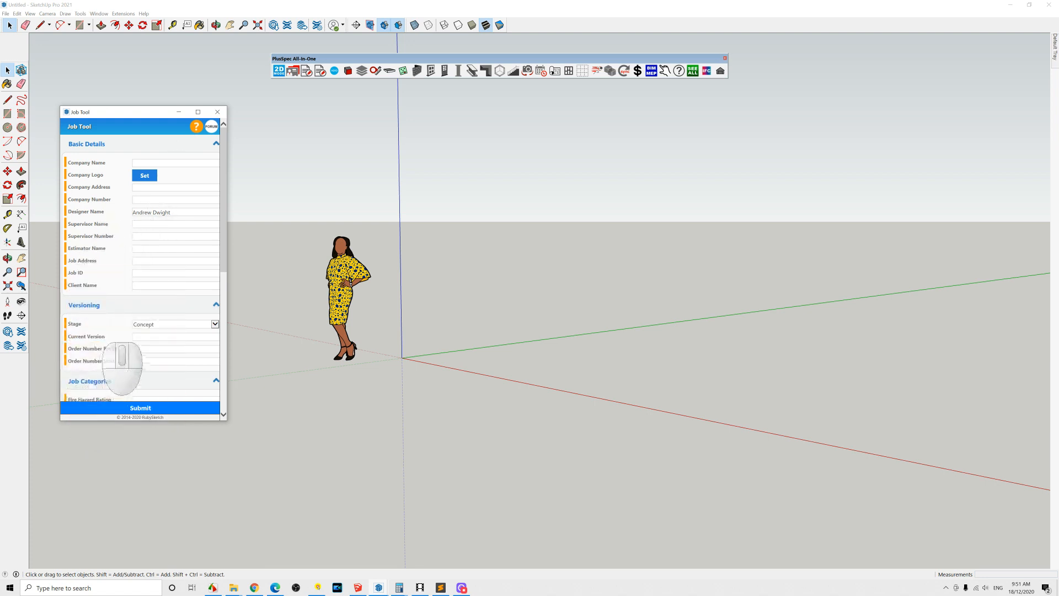
scroll(103, 339, down, 3)
scroll(122, 269, down, 1)
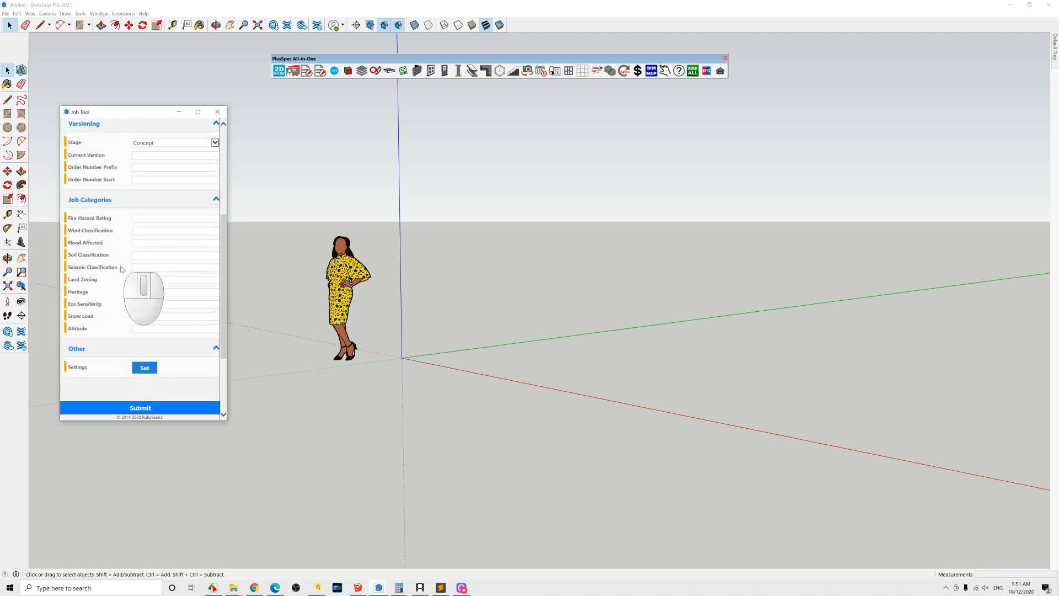
scroll(122, 269, down, 1)
click(140, 321)
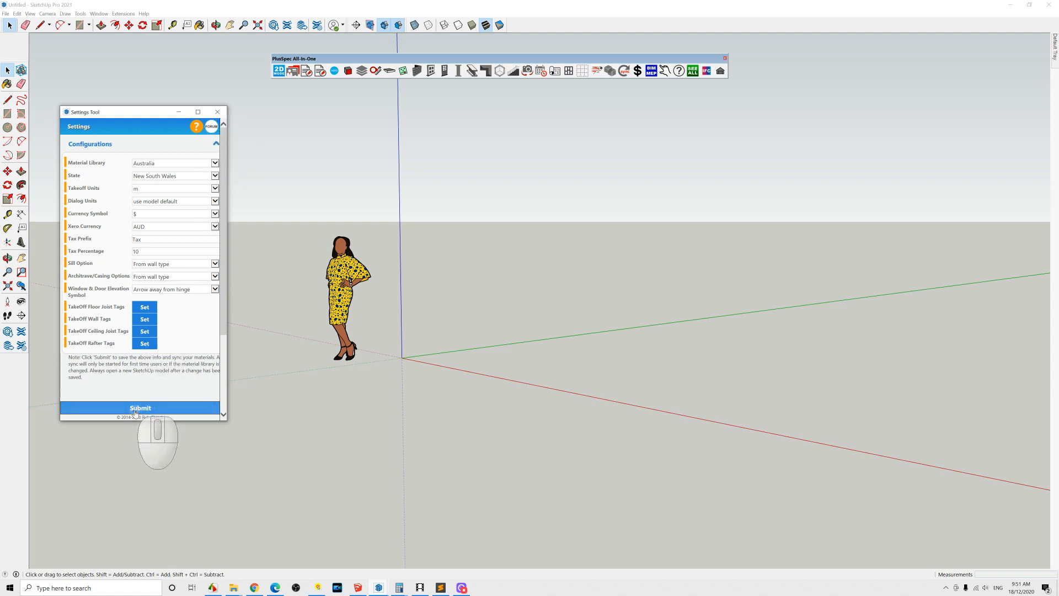
click(216, 113)
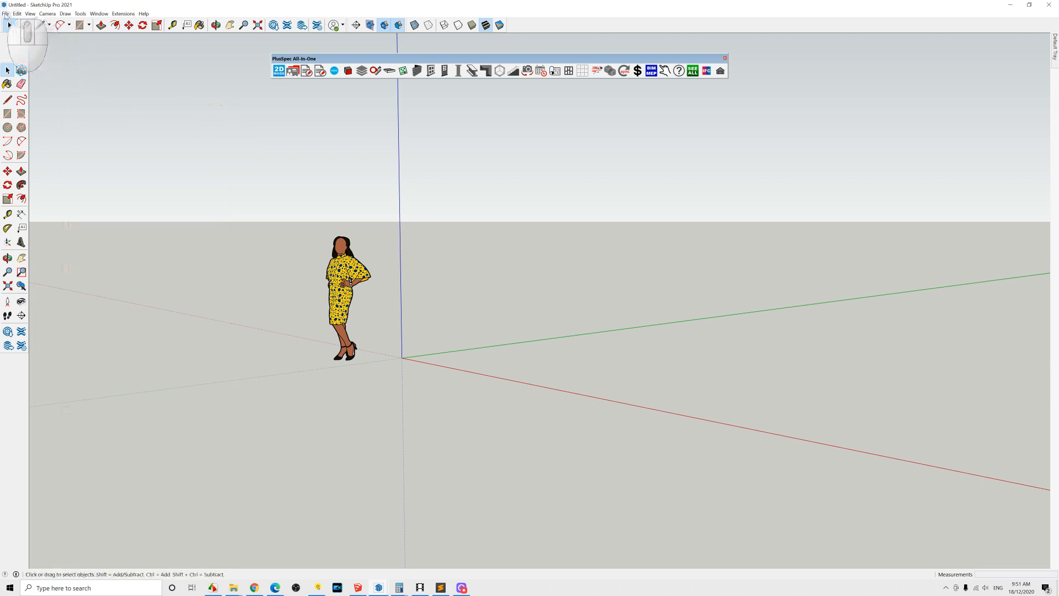
click(5, 14)
click(56, 76)
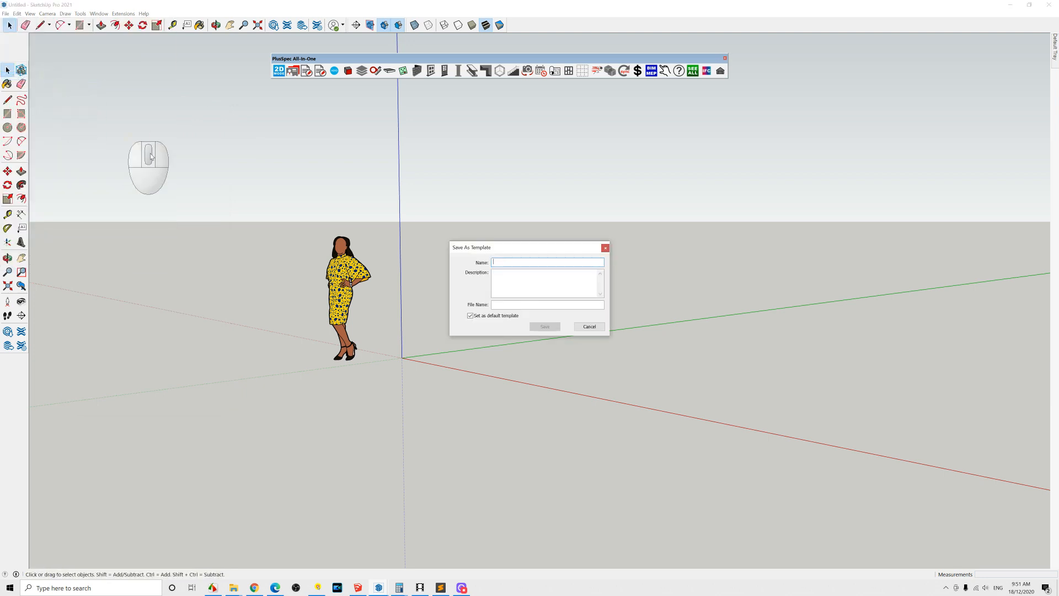
click(588, 326)
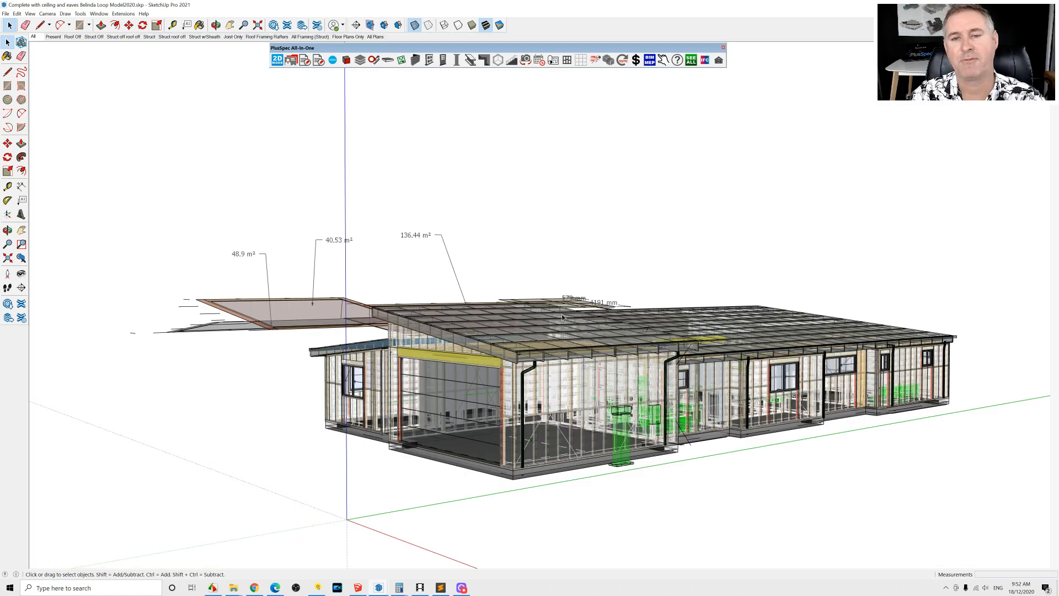
Step: Switch the house model to the All Framing (Strucl) scene and orbit around the wall frames
middle_drag(585, 343, 878, 381)
middle_drag(607, 400, 548, 349)
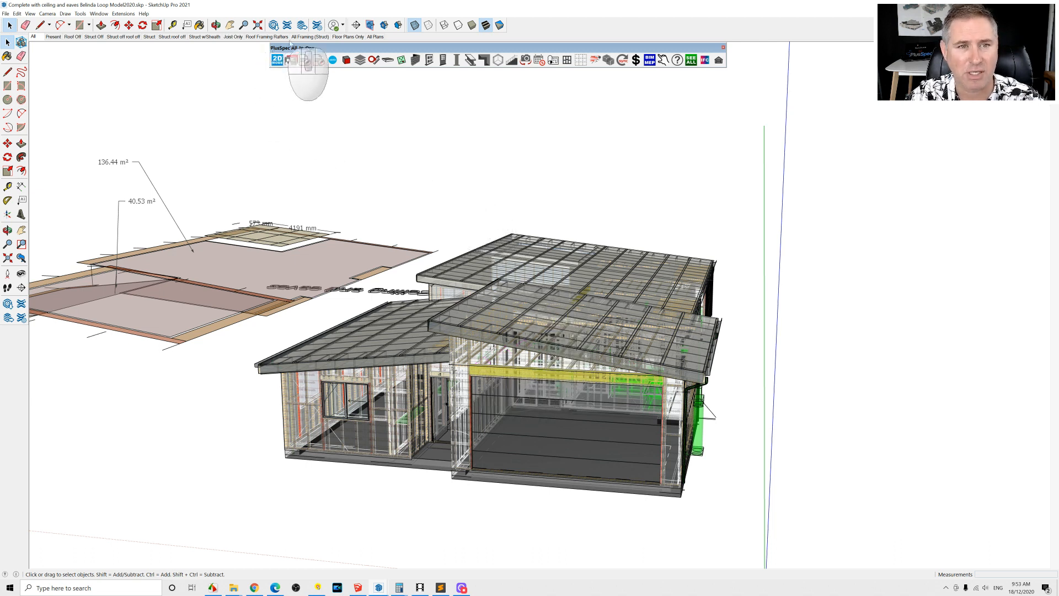
click(310, 37)
middle_drag(607, 337, 414, 359)
scroll(698, 413, up, 2)
middle_drag(698, 412, 670, 388)
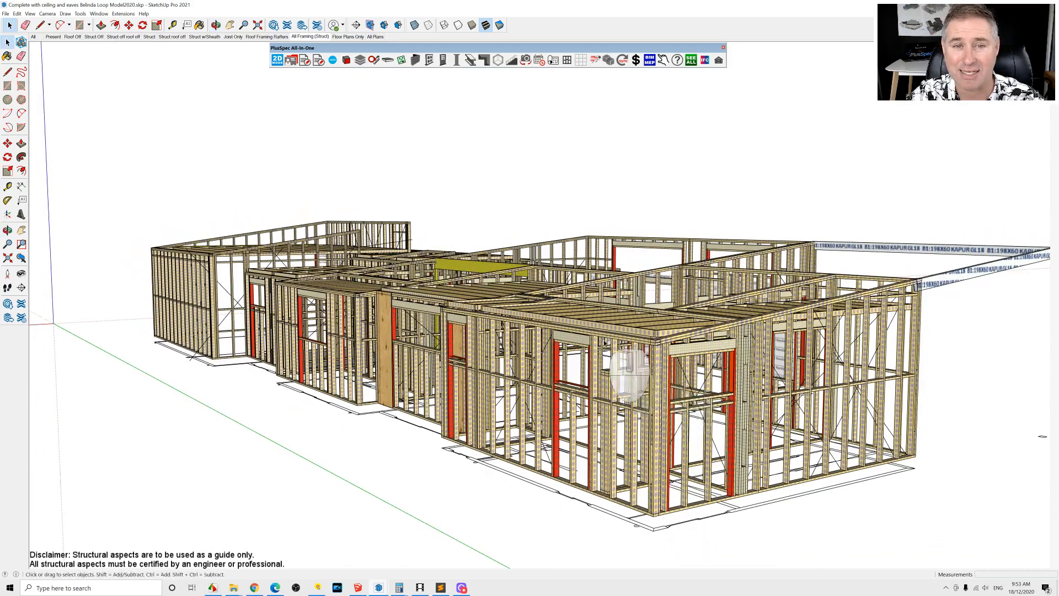
middle_drag(590, 312, 517, 265)
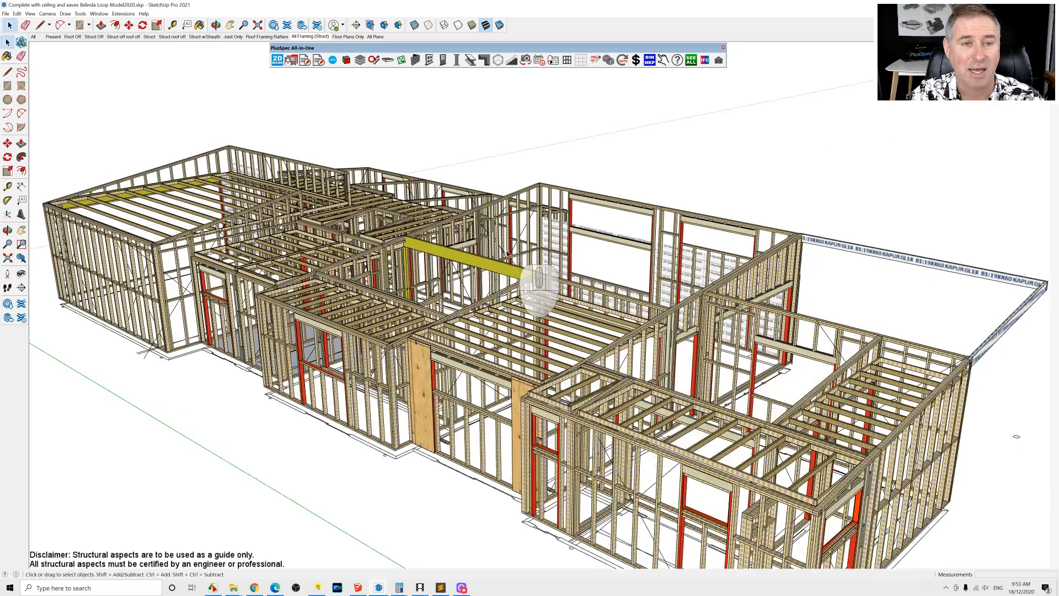
Step: Show the Roof Framing Rafters scene of the house model
click(268, 36)
scroll(335, 216, down, 6)
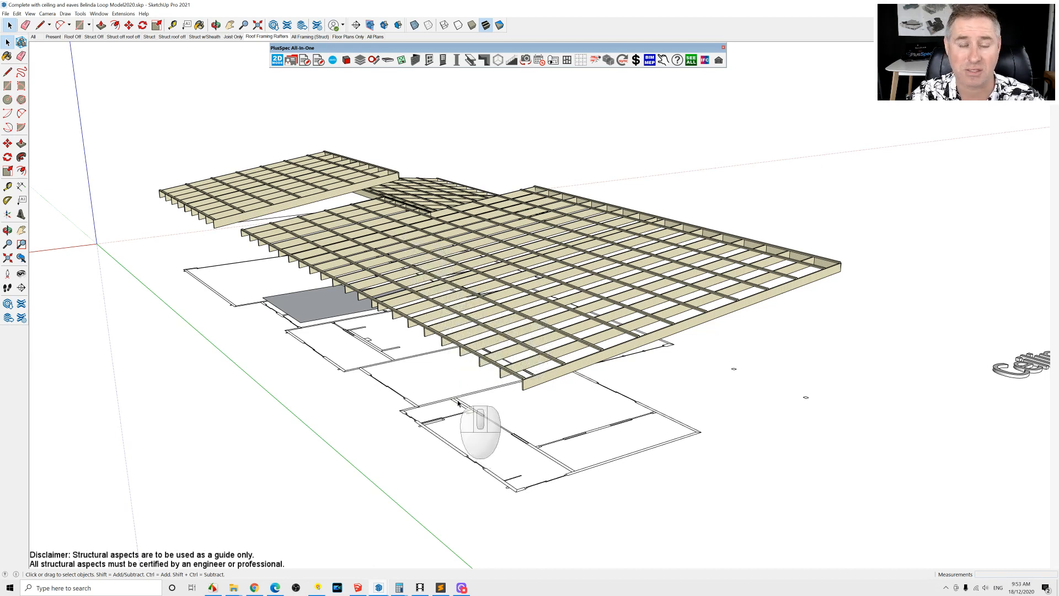
Step: Switch to the CLEARWATER carpentry model and orbit and zoom through the building's floors and framing
click(379, 588)
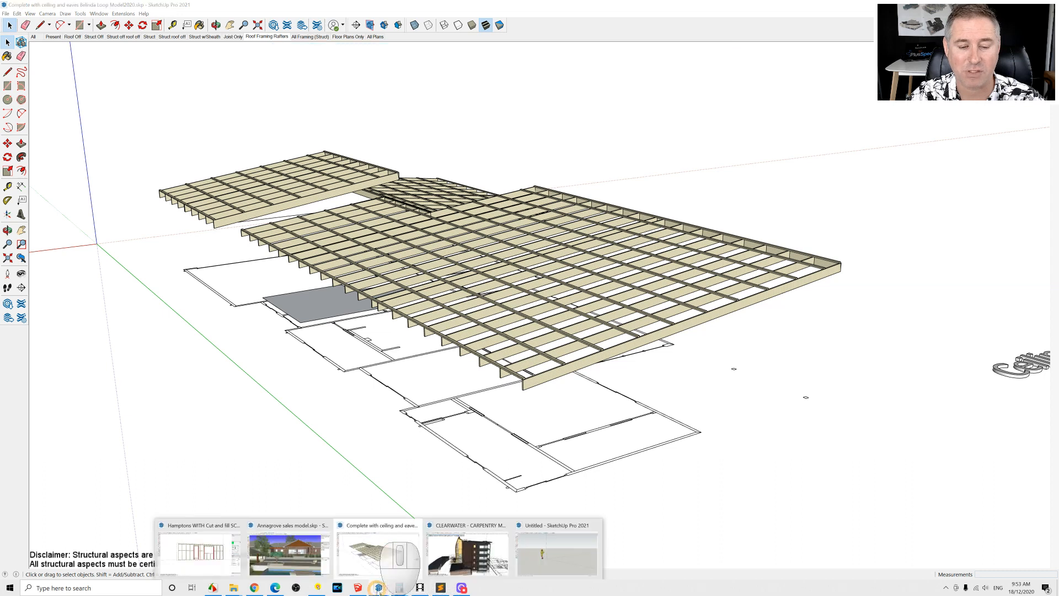
click(473, 567)
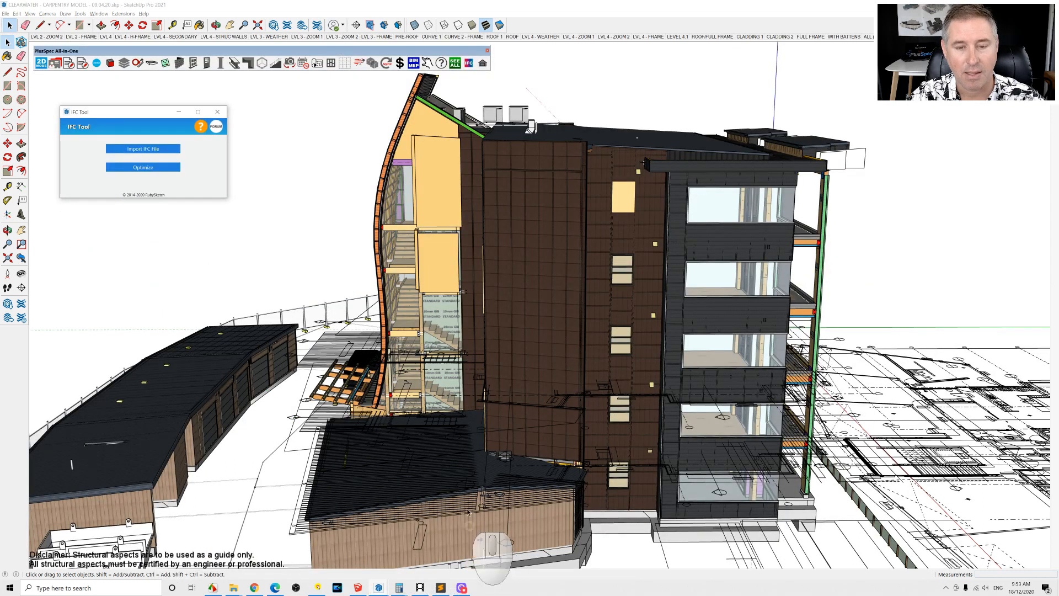
mouse_move(551, 301)
middle_down()
mouse_move(463, 353)
mouse_move(472, 373)
middle_up()
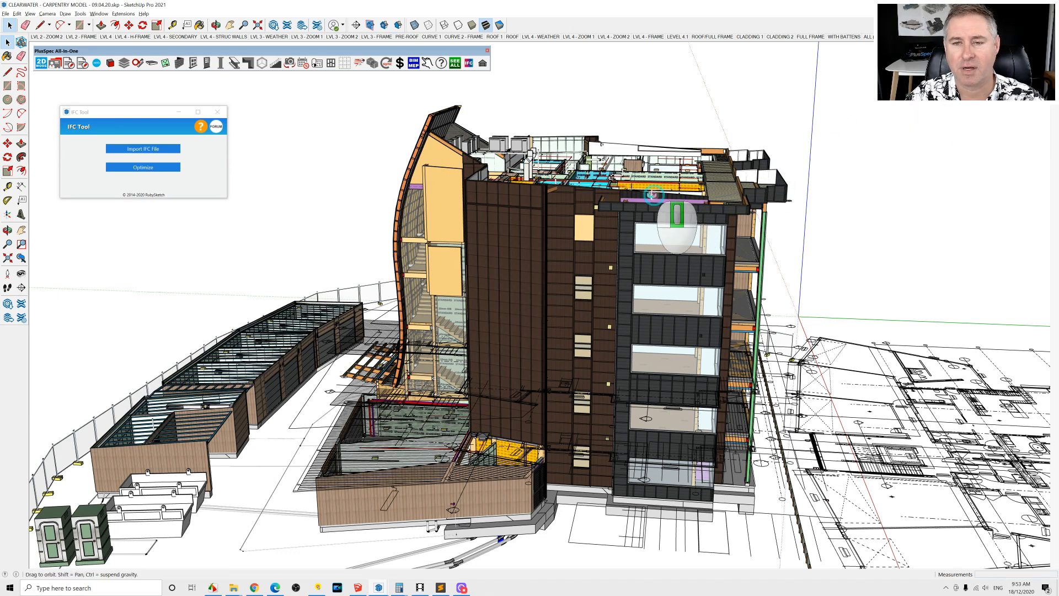
middle_drag(655, 210, 534, 284)
scroll(533, 295, up, 5)
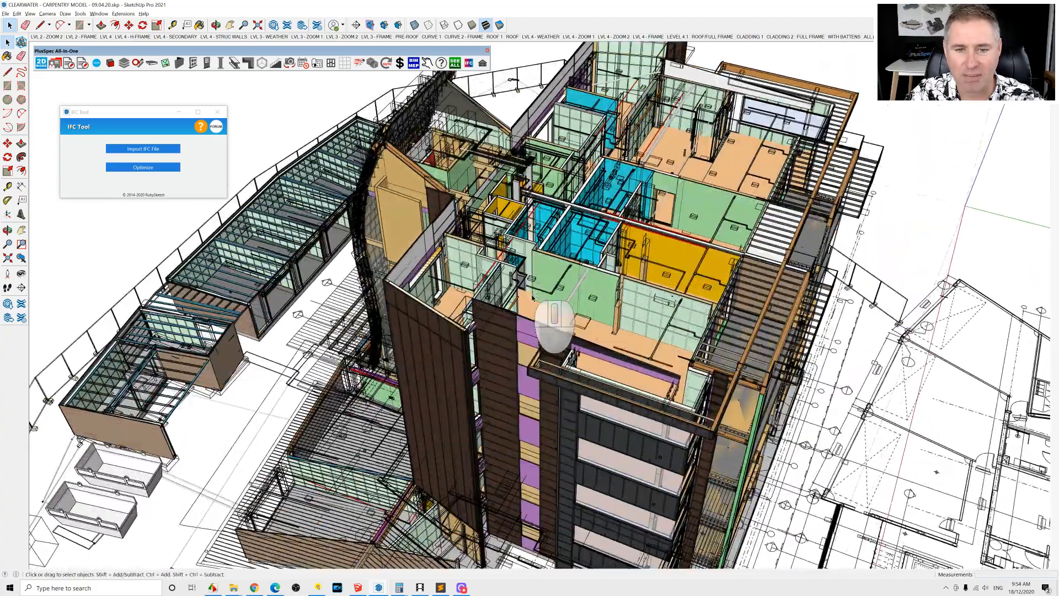
scroll(532, 296, up, 2)
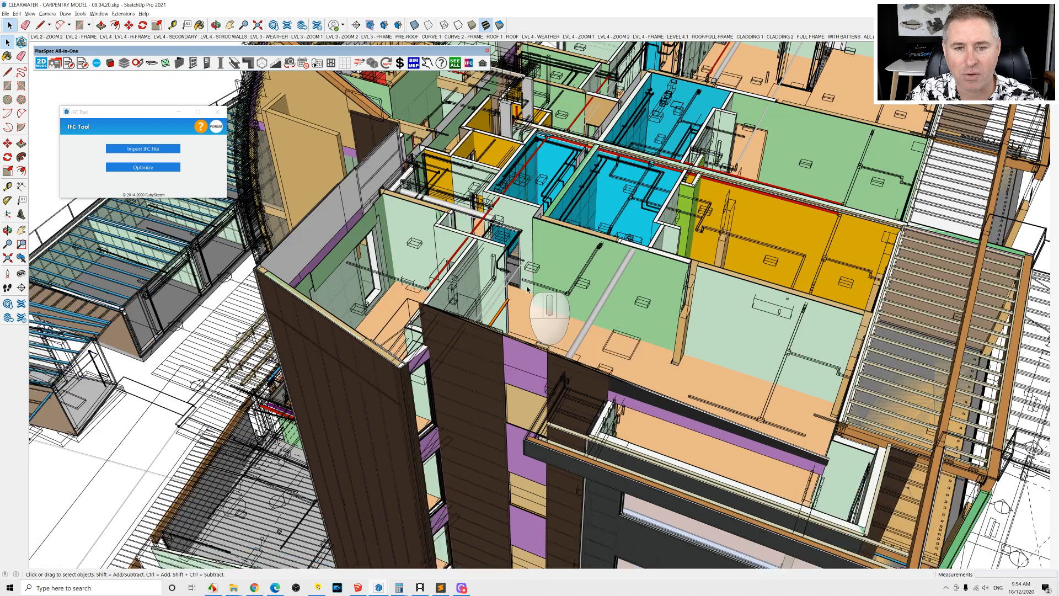
scroll(510, 273, up, 4)
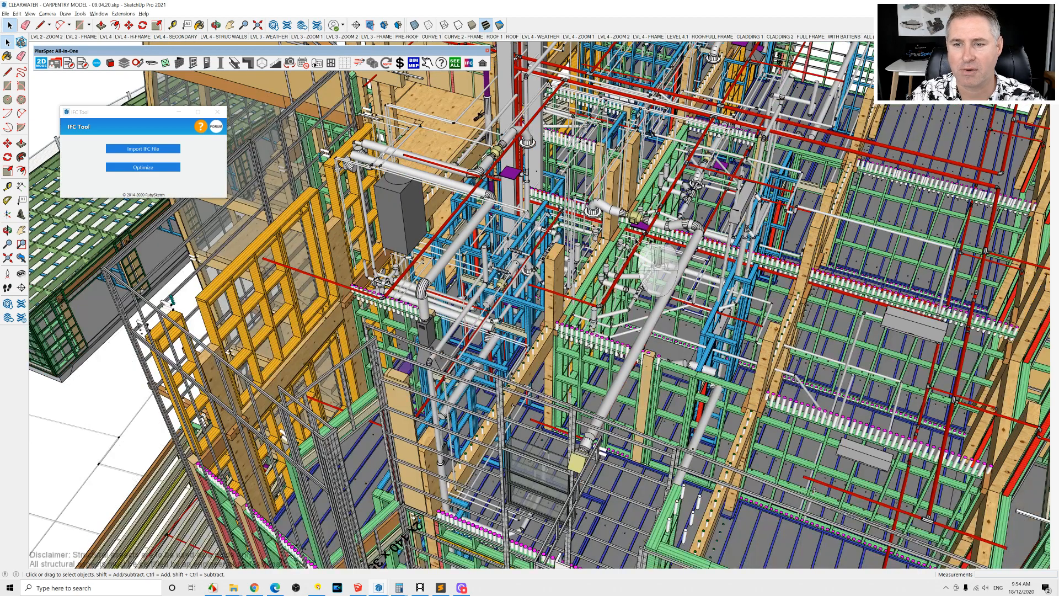
scroll(635, 242, down, 1)
scroll(618, 310, down, 1)
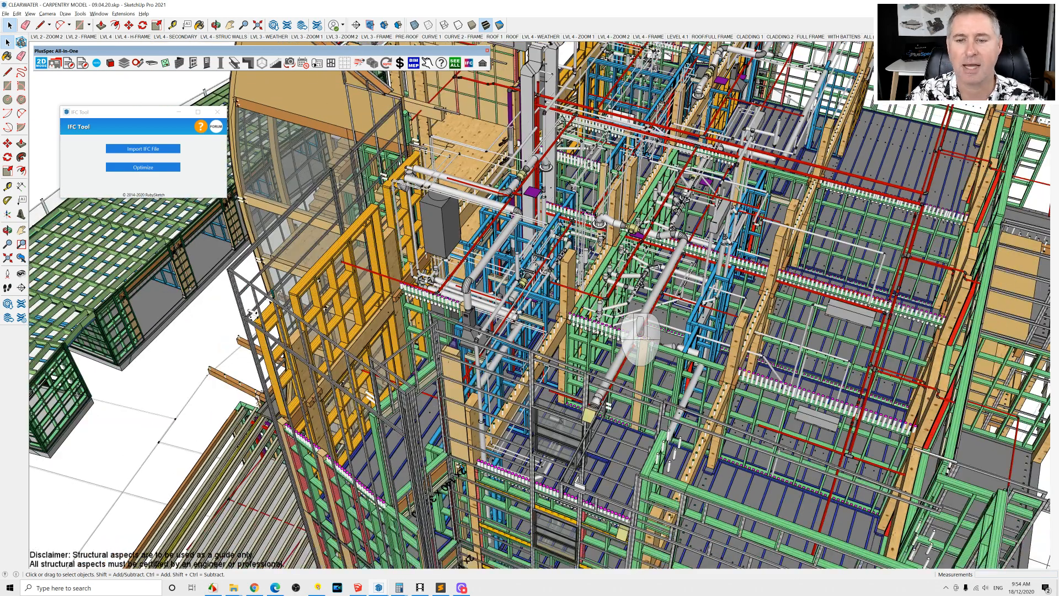
middle_drag(607, 383, 685, 247)
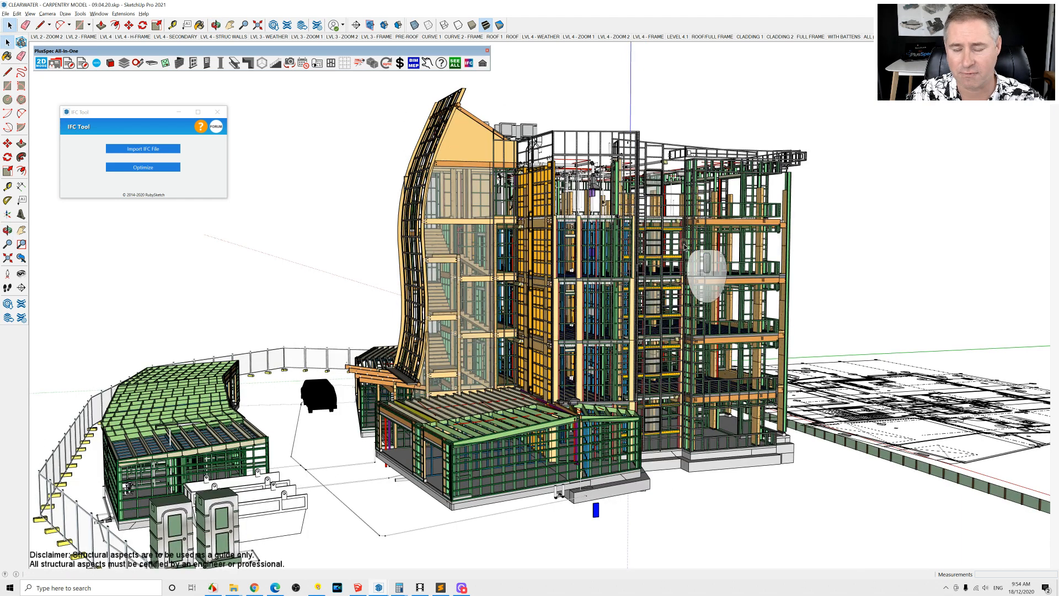
middle_drag(624, 271, 466, 331)
scroll(467, 333, down, 3)
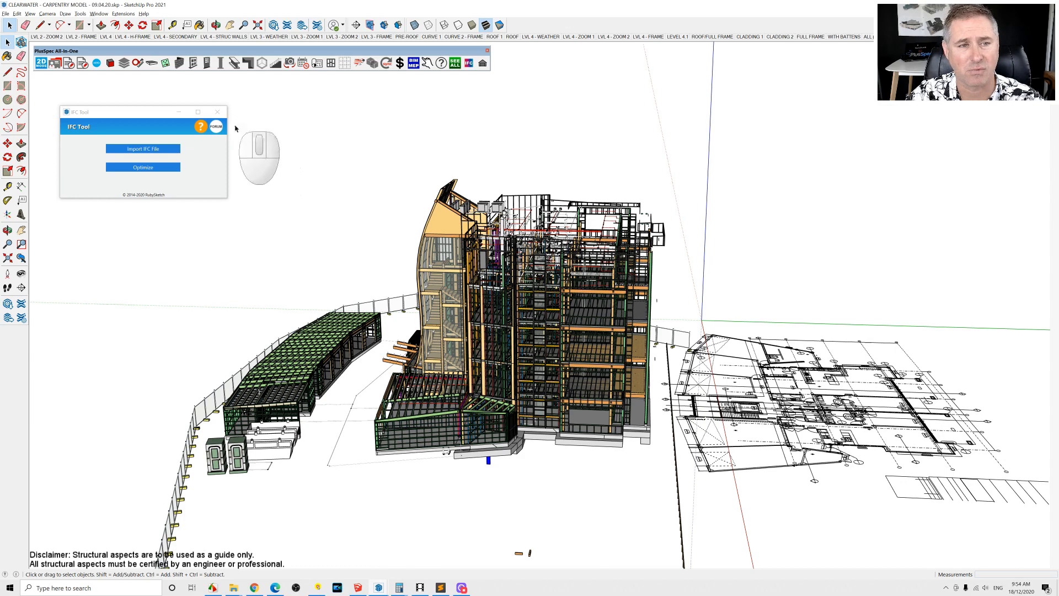
Step: Close the IFC Tool window and orbit to view the building from its other side
click(218, 112)
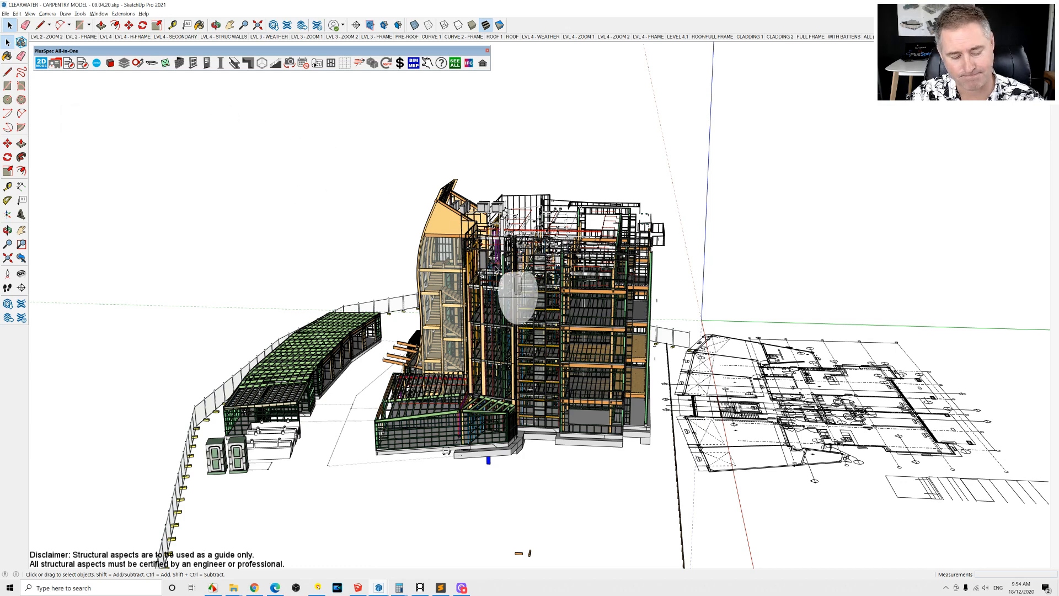
middle_drag(415, 319, 705, 293)
middle_drag(378, 367, 735, 315)
middle_drag(478, 323, 587, 306)
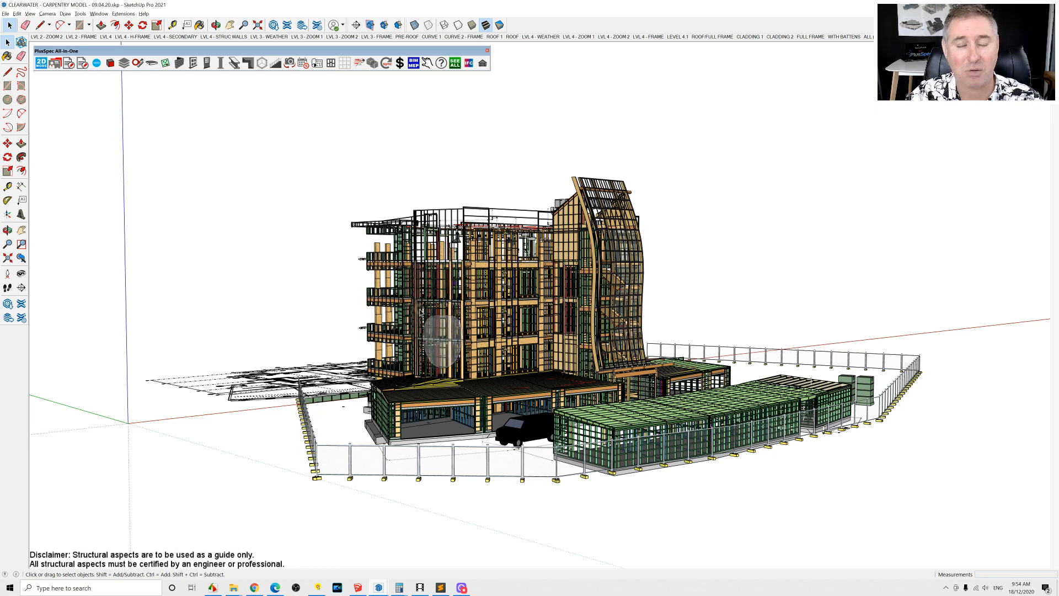
scroll(420, 312, up, 1)
scroll(420, 312, up, 1)
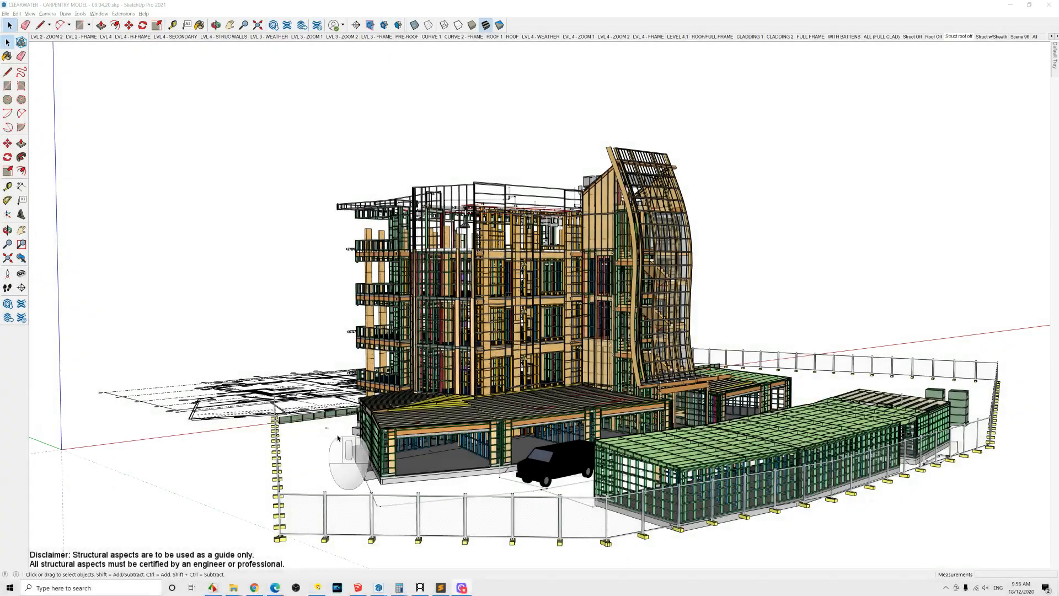
Step: Switch to the untitled SketchUp model window showing the PlusSpec All-In-One toolbar
mouse_move(378, 586)
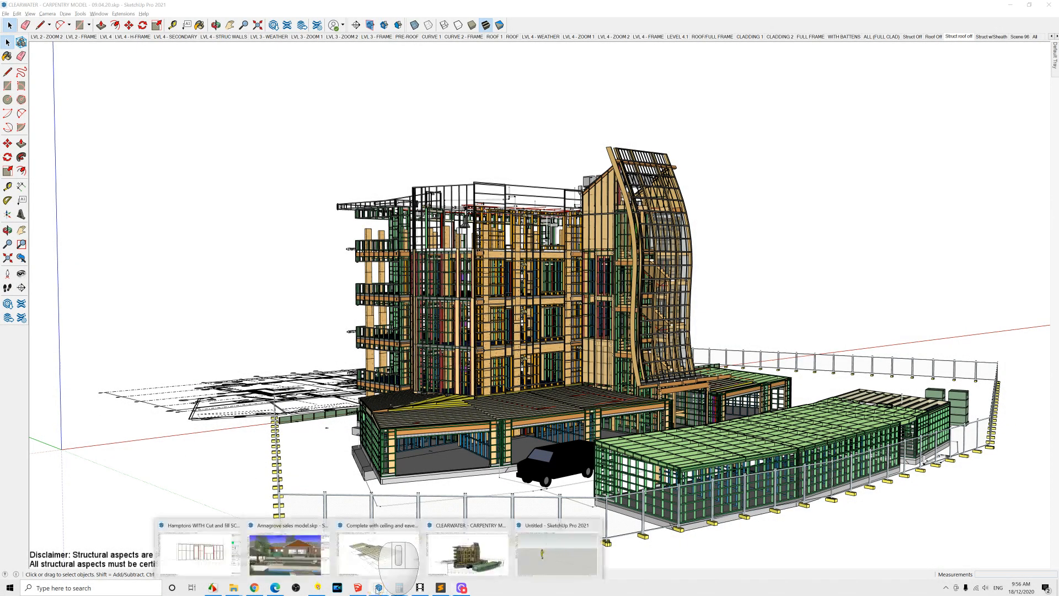
click(558, 557)
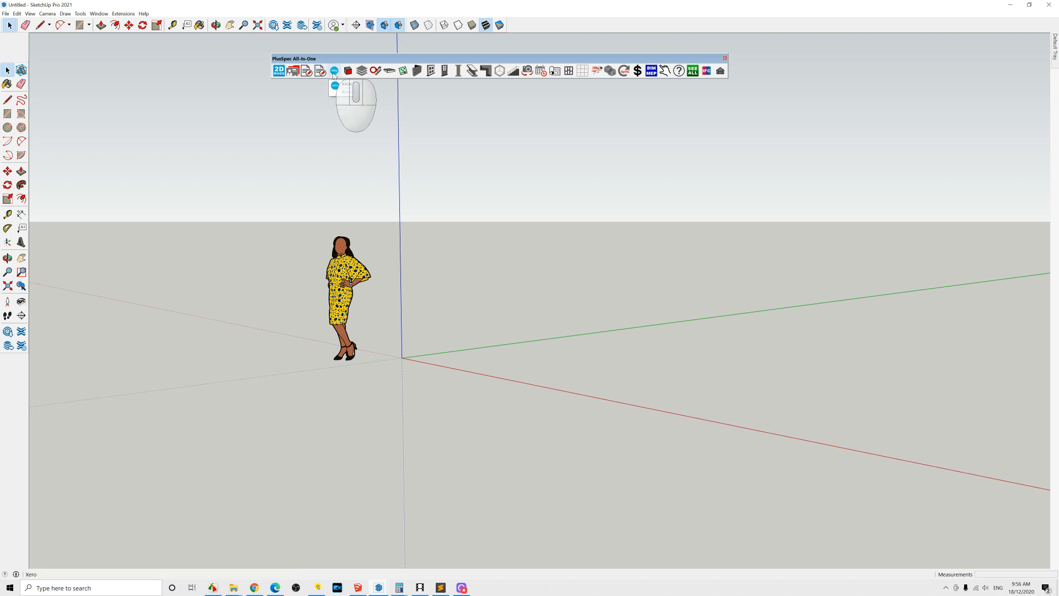
click(348, 71)
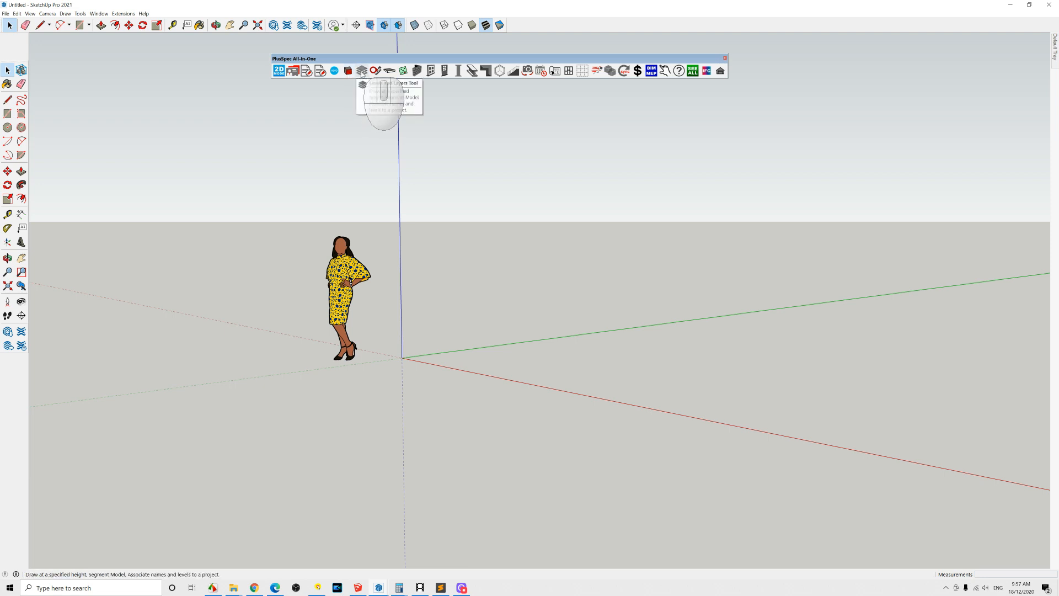
Step: Open the Levels & Layers Tool and add three more levels to the levels list
click(361, 72)
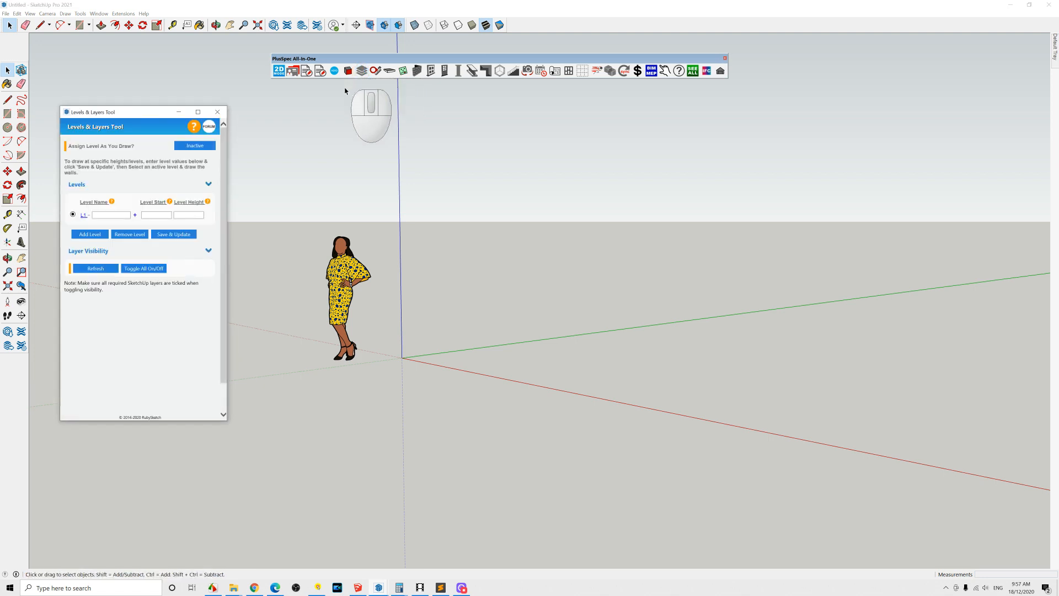
click(90, 234)
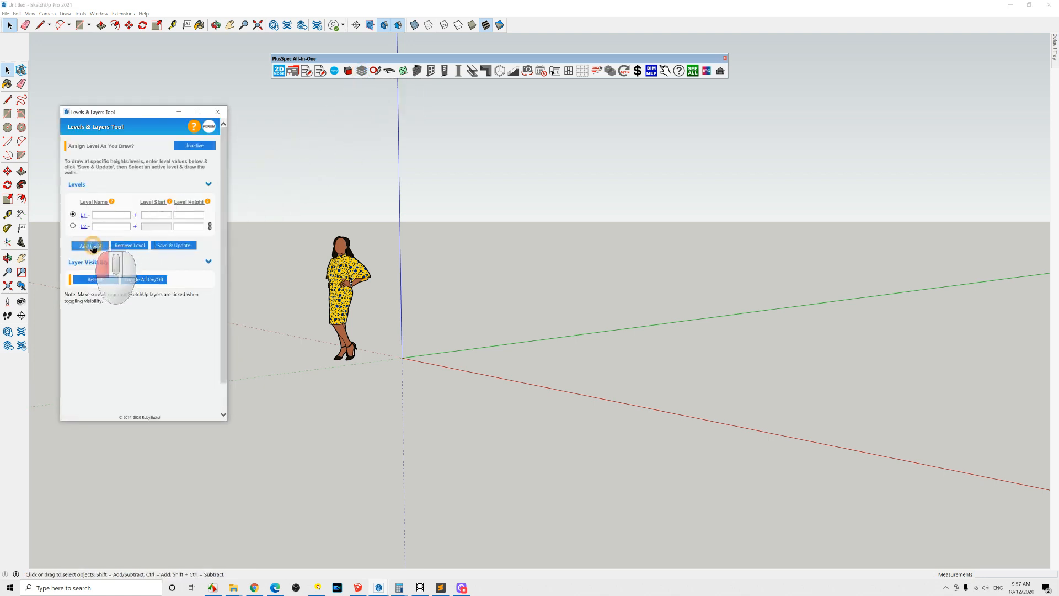
click(92, 246)
click(90, 257)
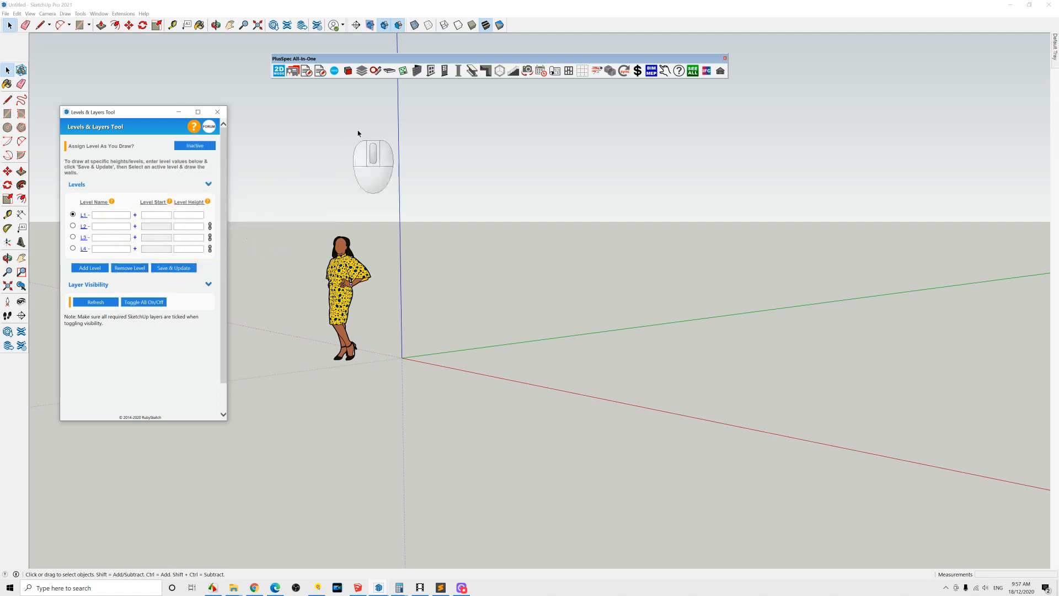
Step: Open the Import PDF Tool from the plan tools, set Import Quality to Better, and close both tool windows
click(375, 71)
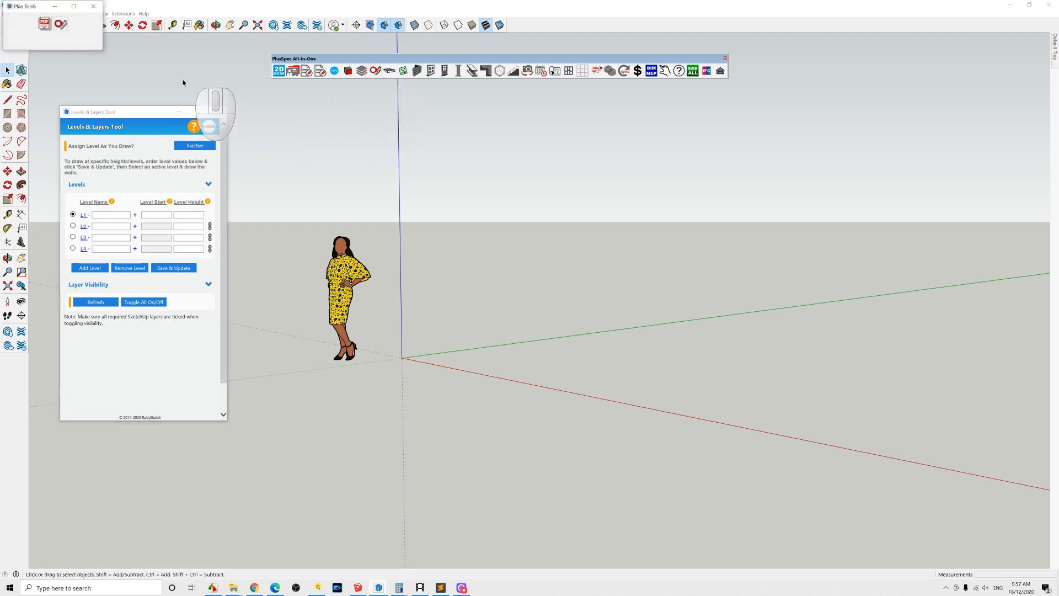
click(44, 25)
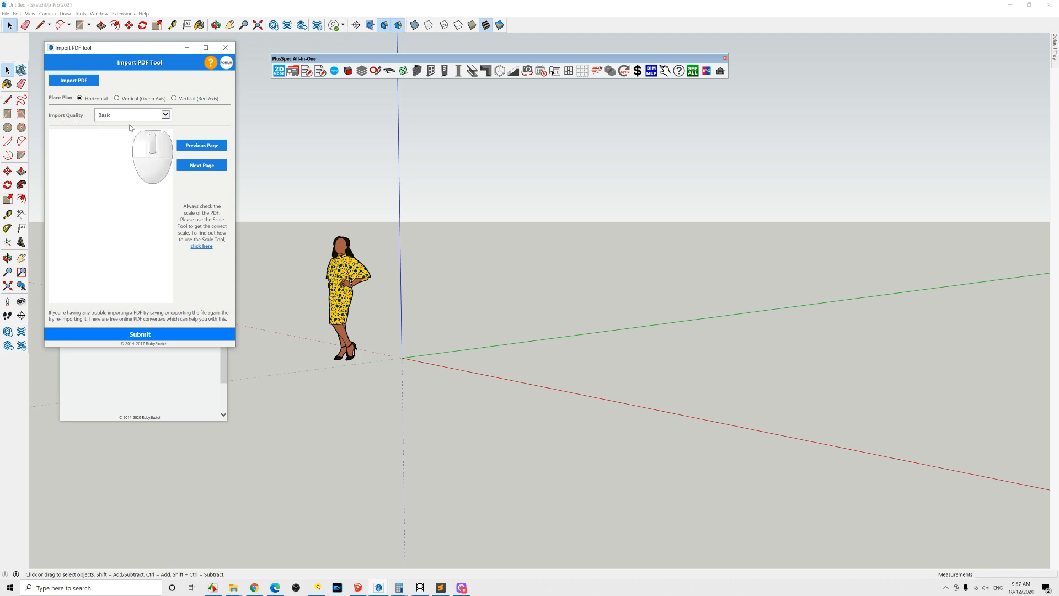
click(165, 114)
click(134, 128)
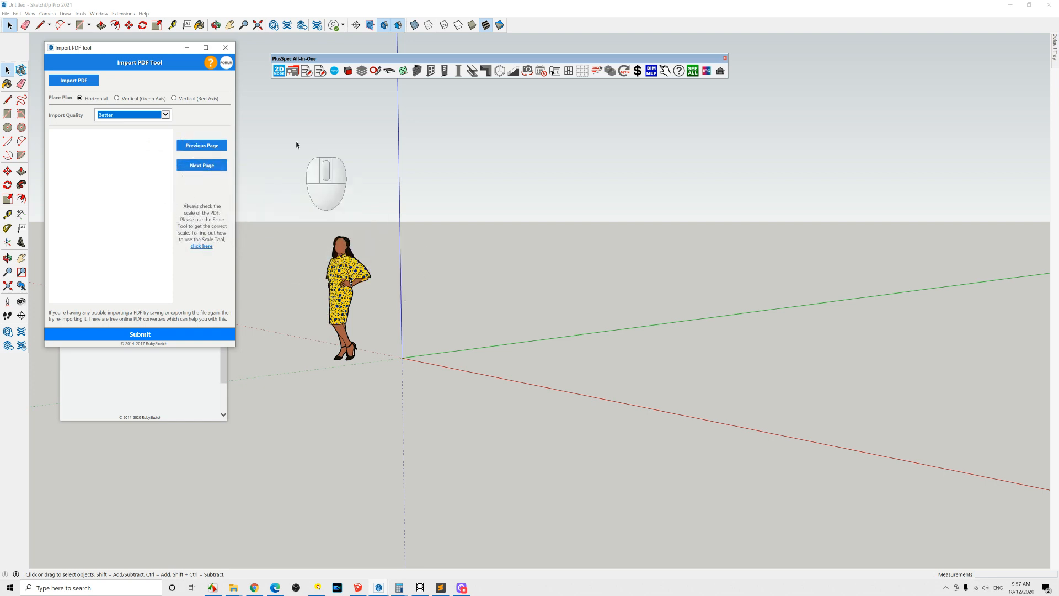
click(224, 48)
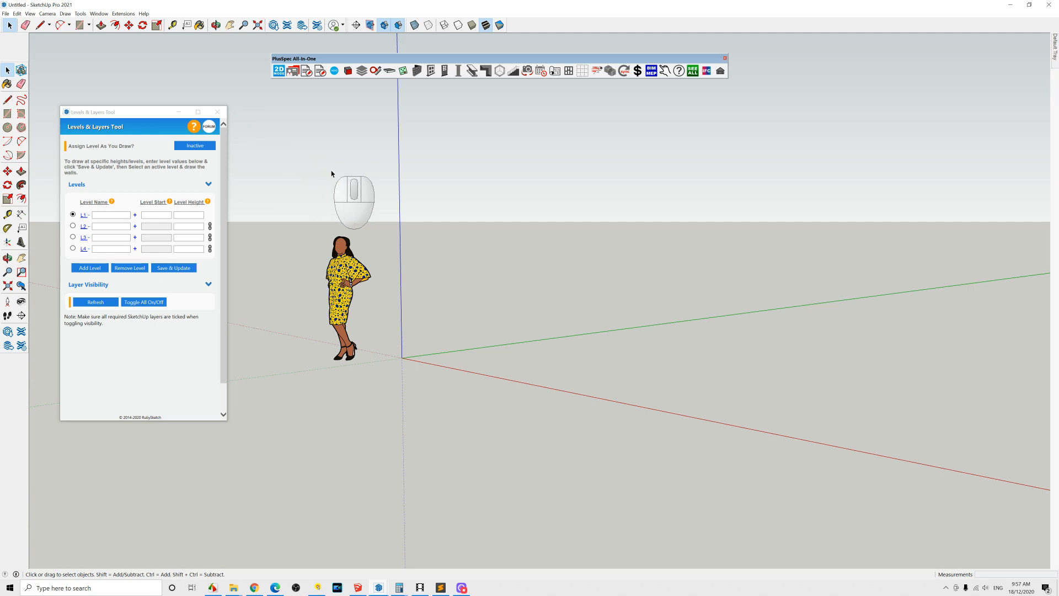
click(218, 112)
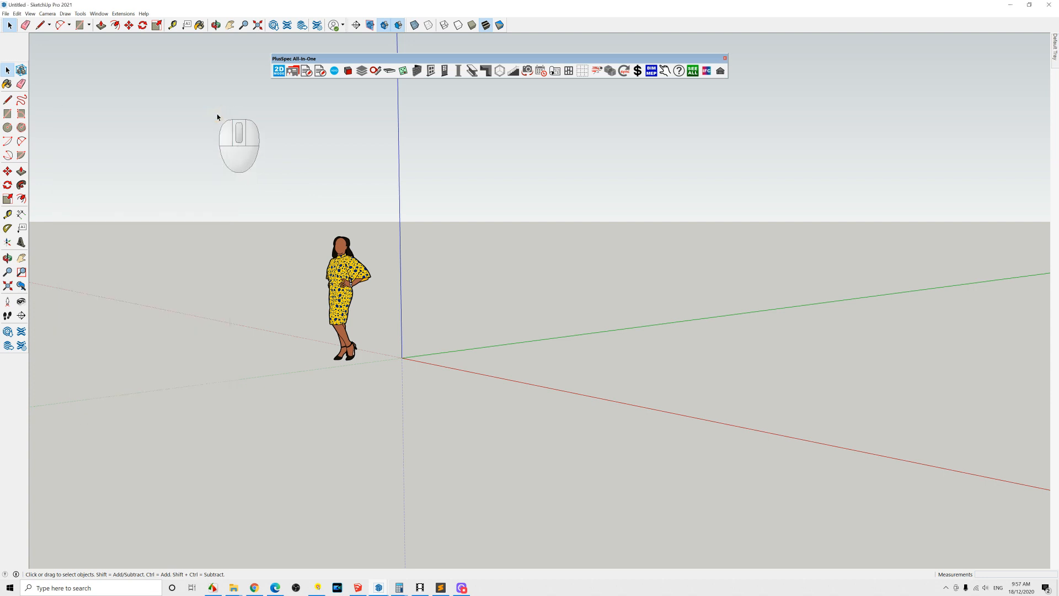
Step: Open the Slab Tool from the floor tools, review its construction settings, and close the dialog
click(389, 71)
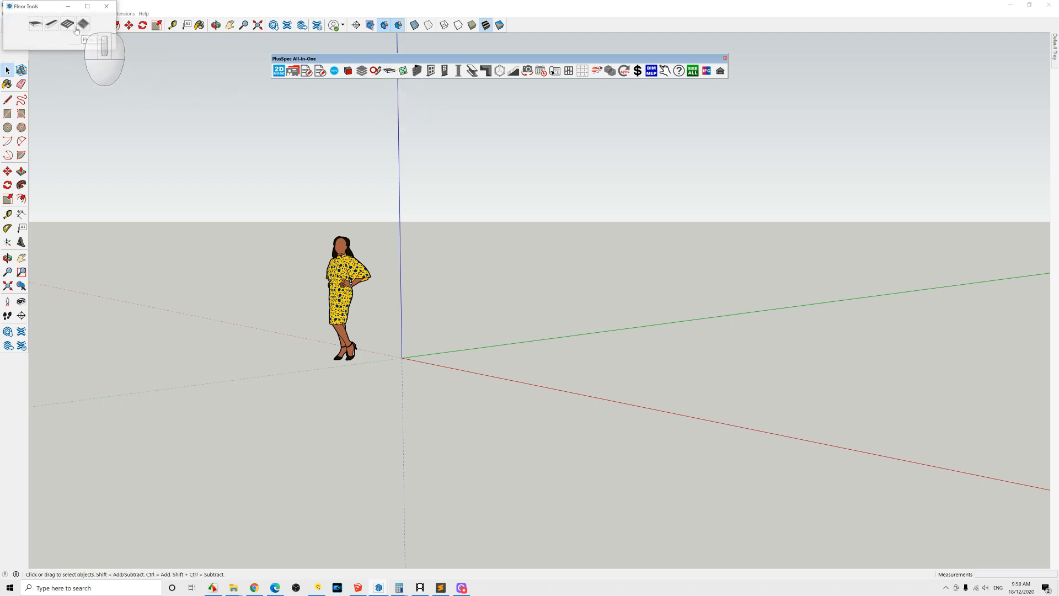
click(38, 30)
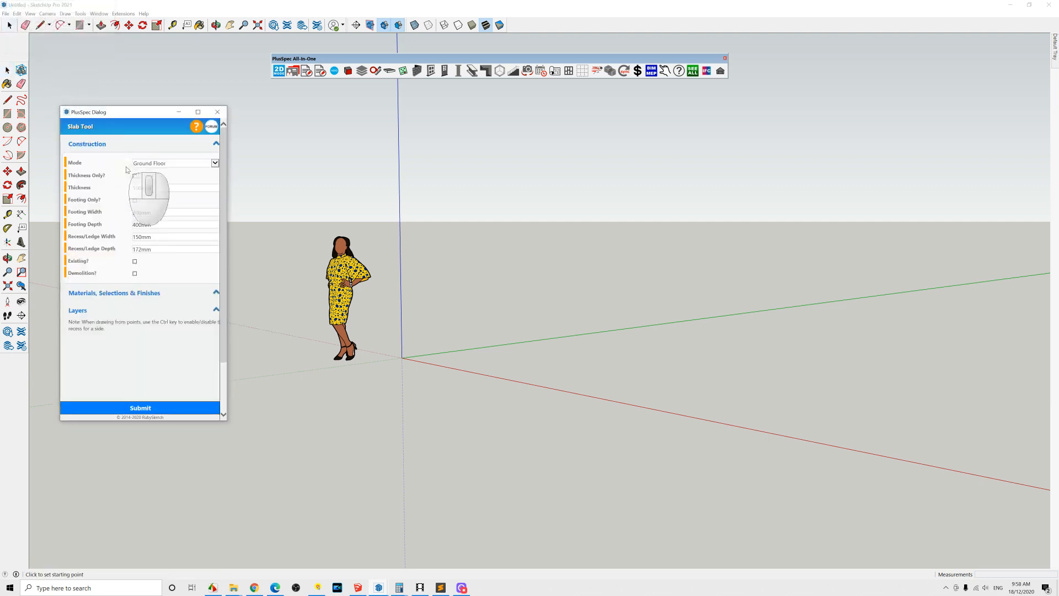
mouse_move(67, 175)
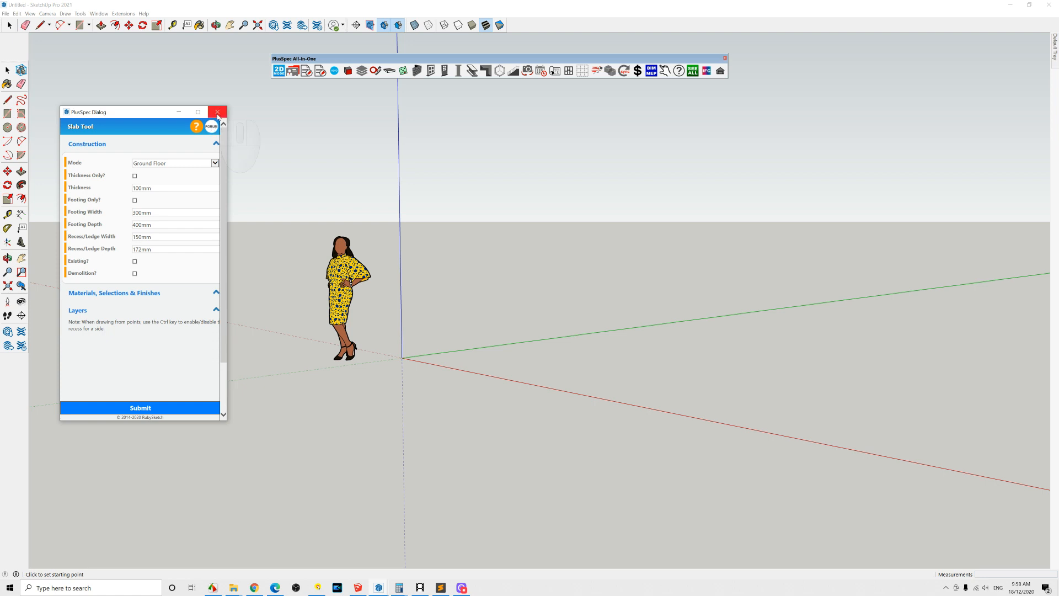
click(217, 114)
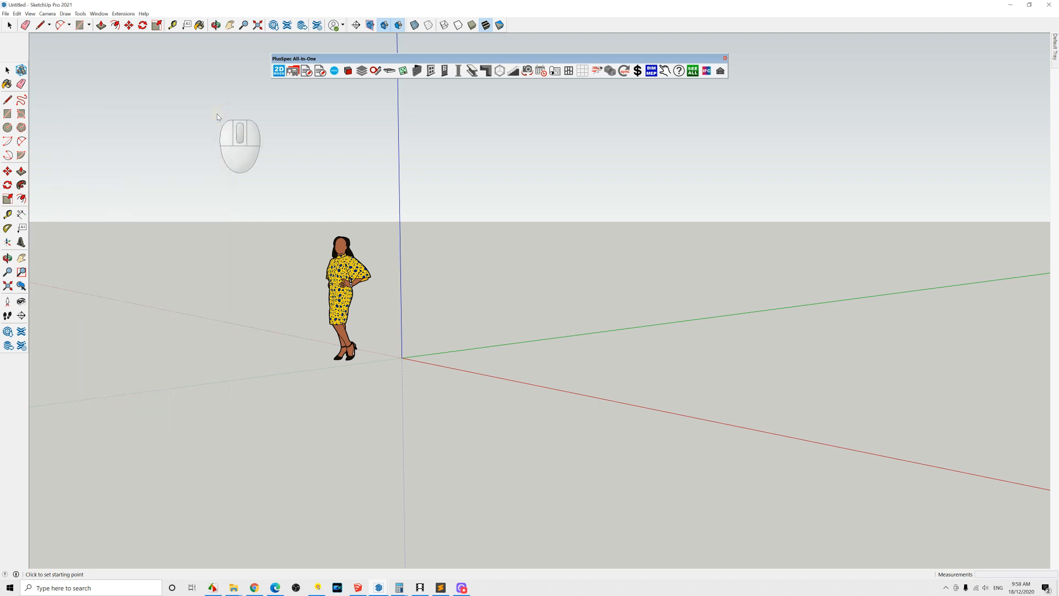
Step: Open the Wall Tool from the wall tools and set the header height to 2100 mm
click(417, 72)
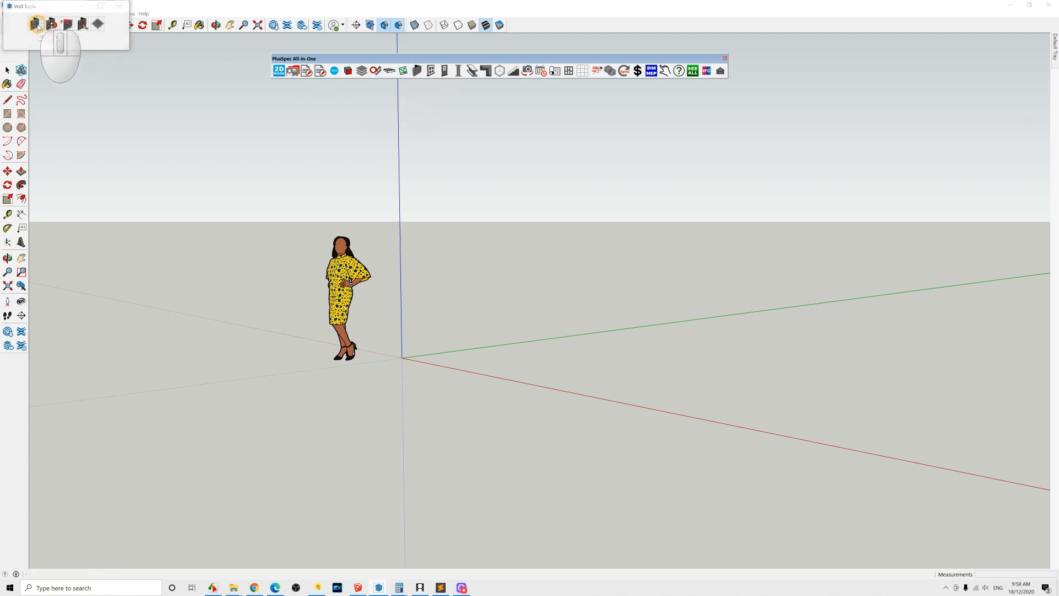
click(35, 23)
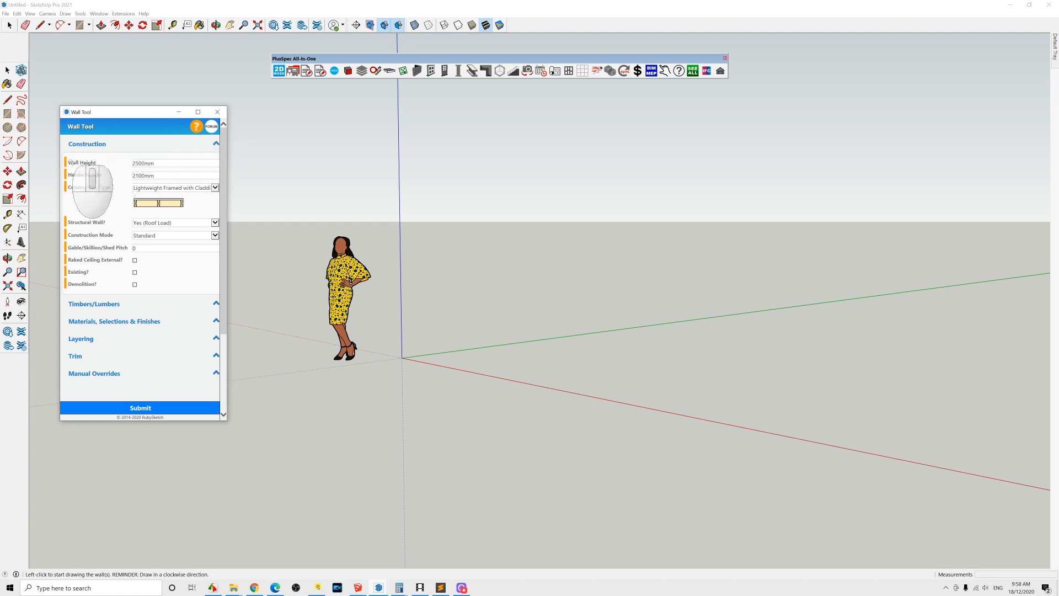
mouse_move(67, 164)
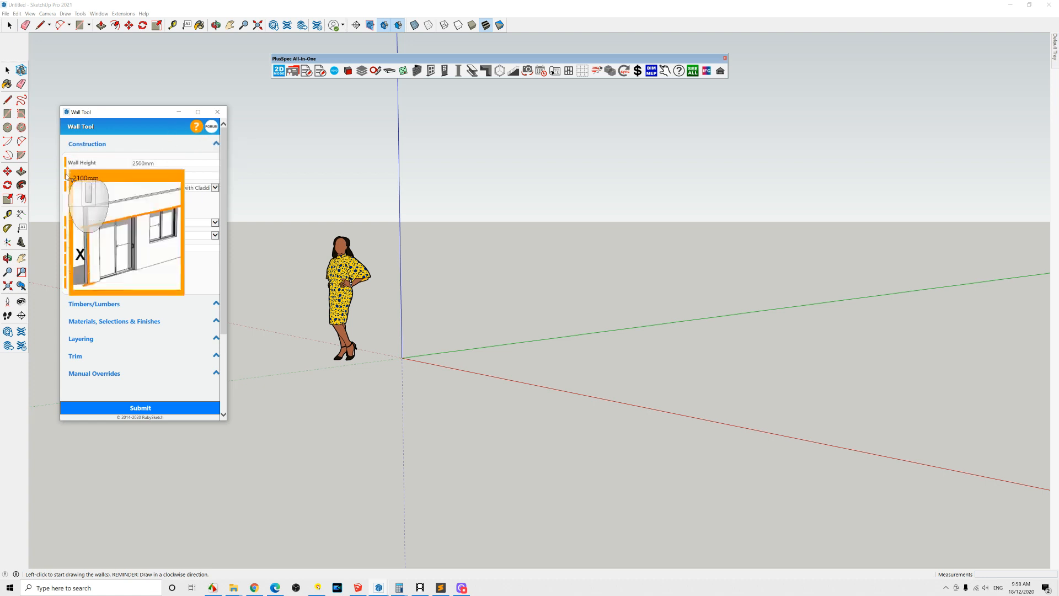
mouse_move(67, 188)
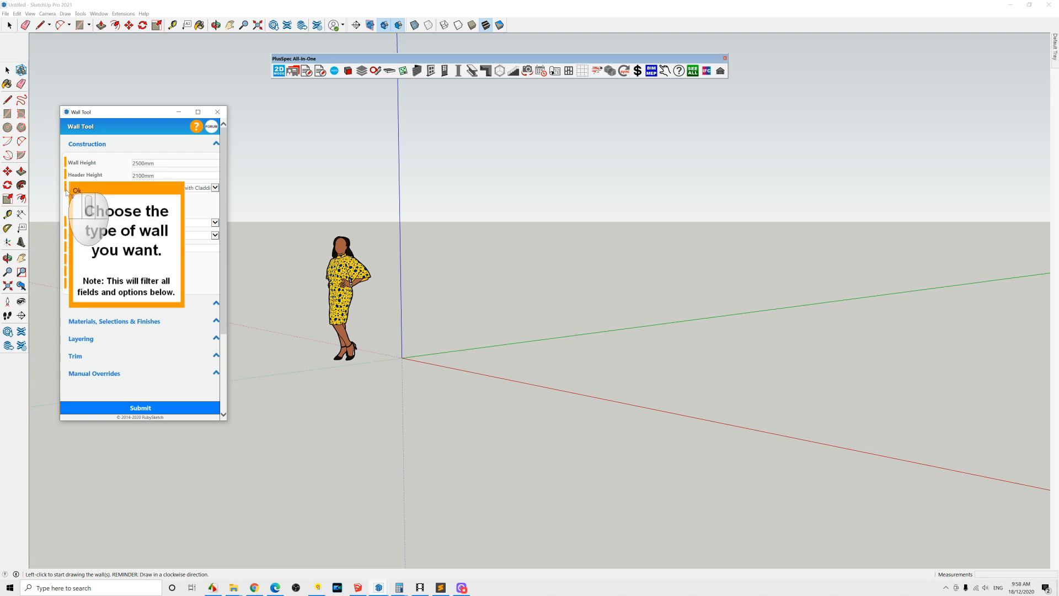
mouse_move(67, 226)
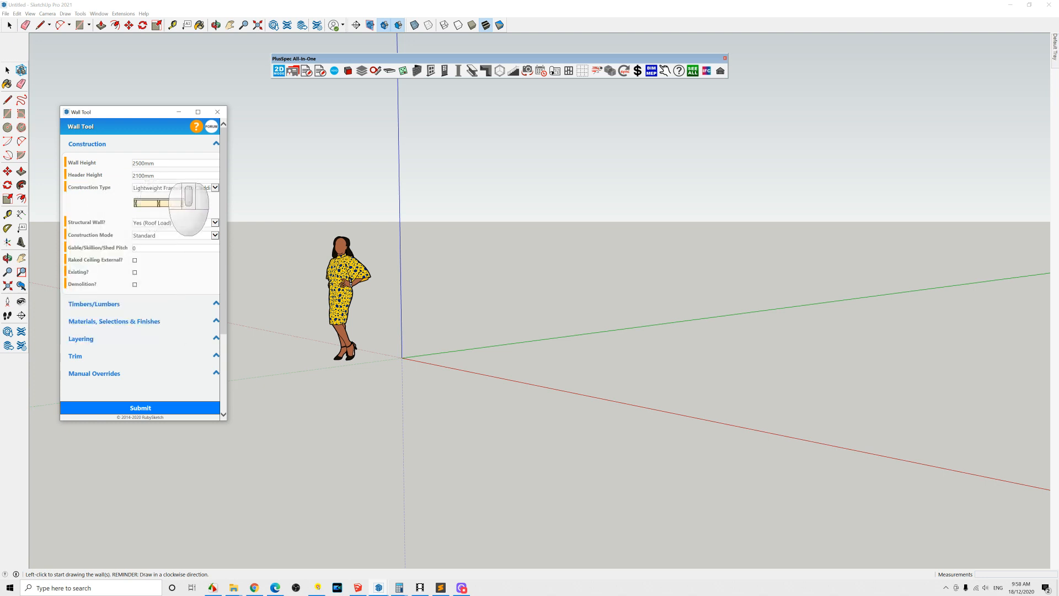
click(122, 176)
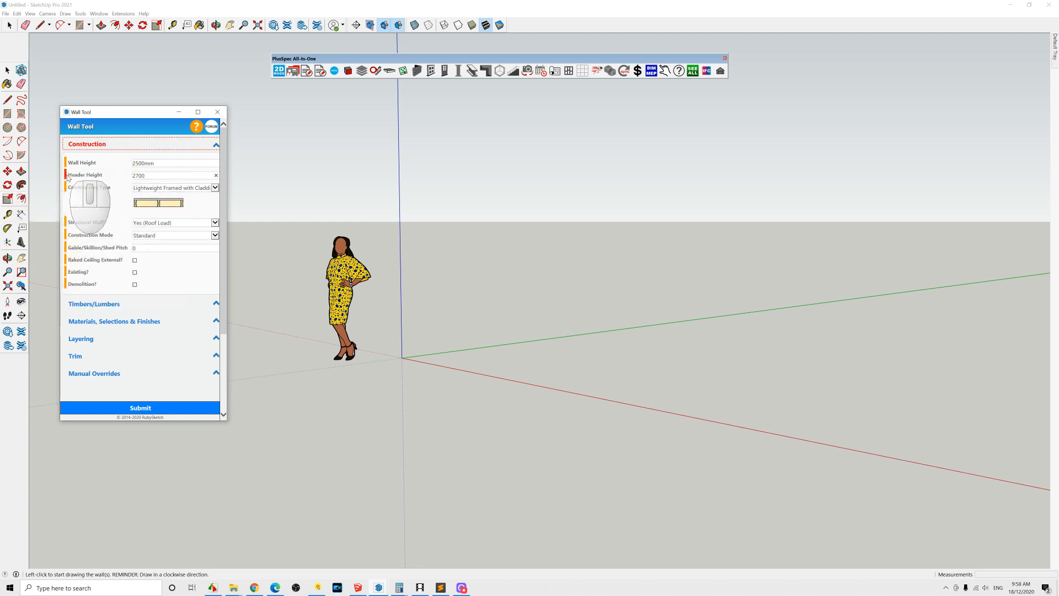
mouse_move(68, 177)
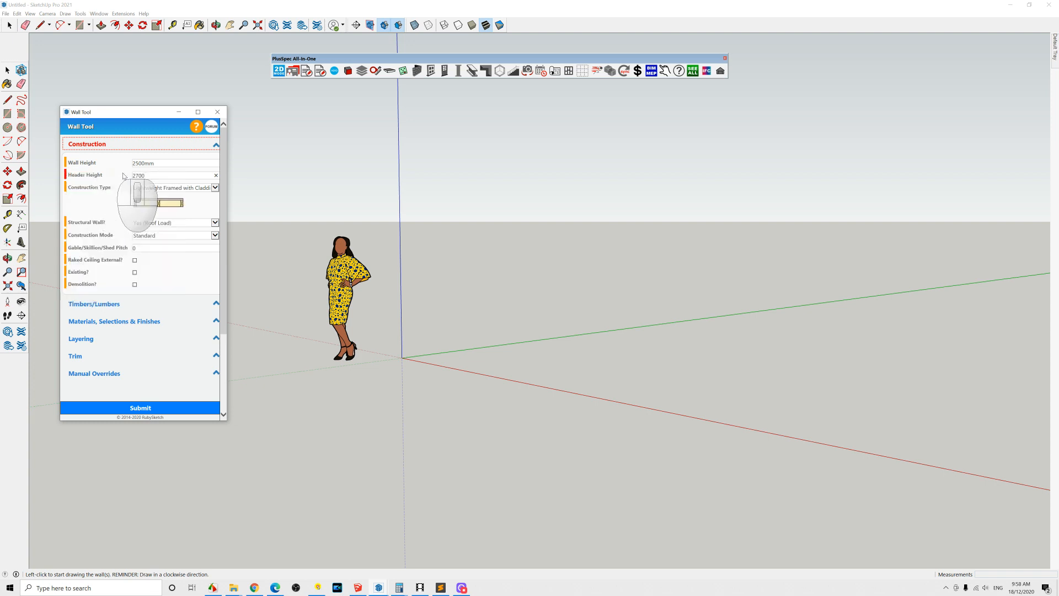
double_click(128, 175)
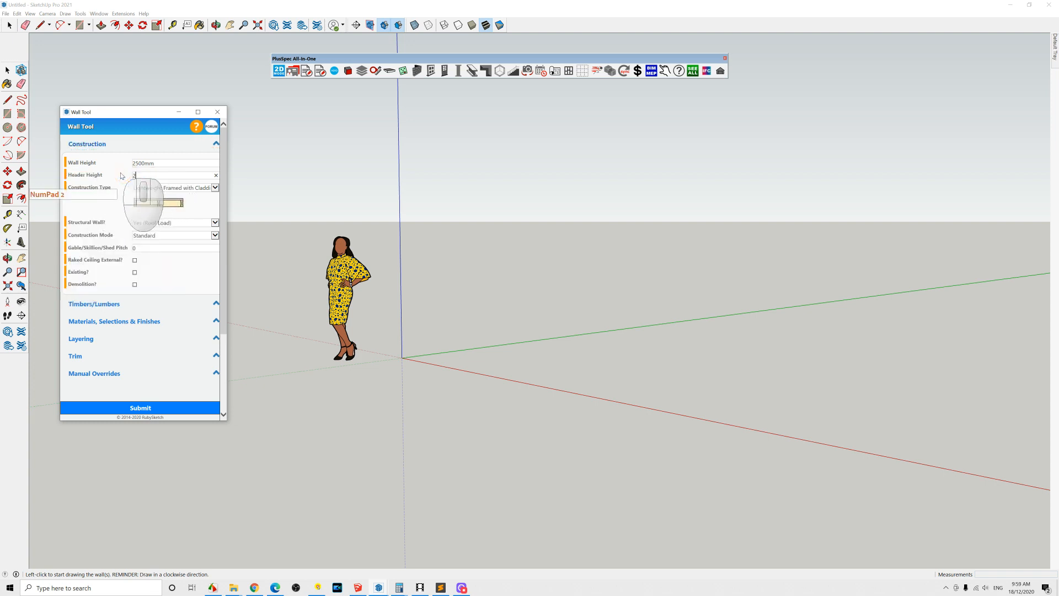
Step: Draw a lightweight framed wall about 4190 mm long beside the figure and finish the wall
click(377, 181)
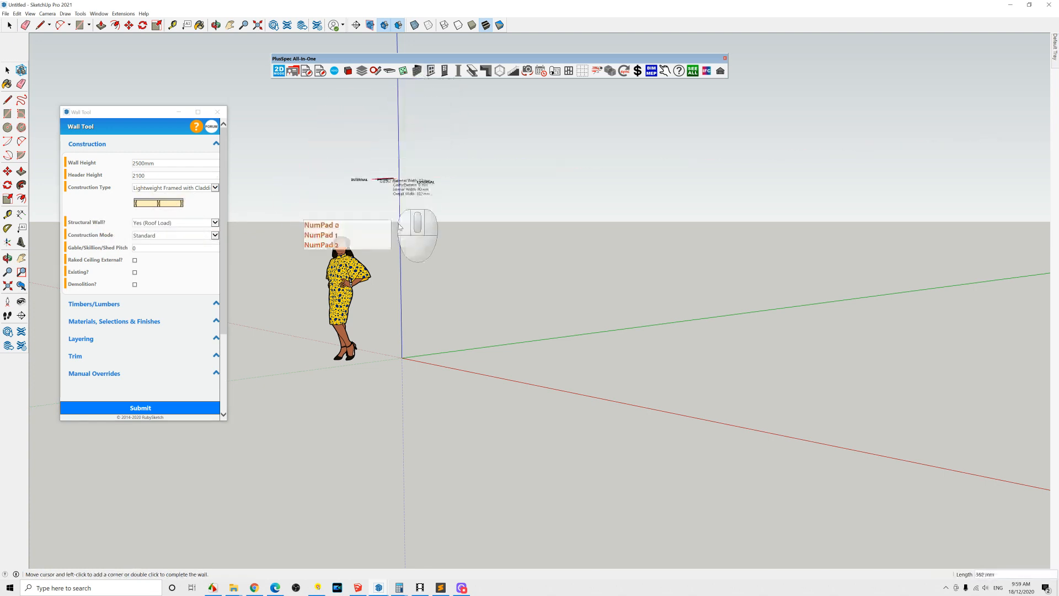
middle_drag(446, 265, 399, 371)
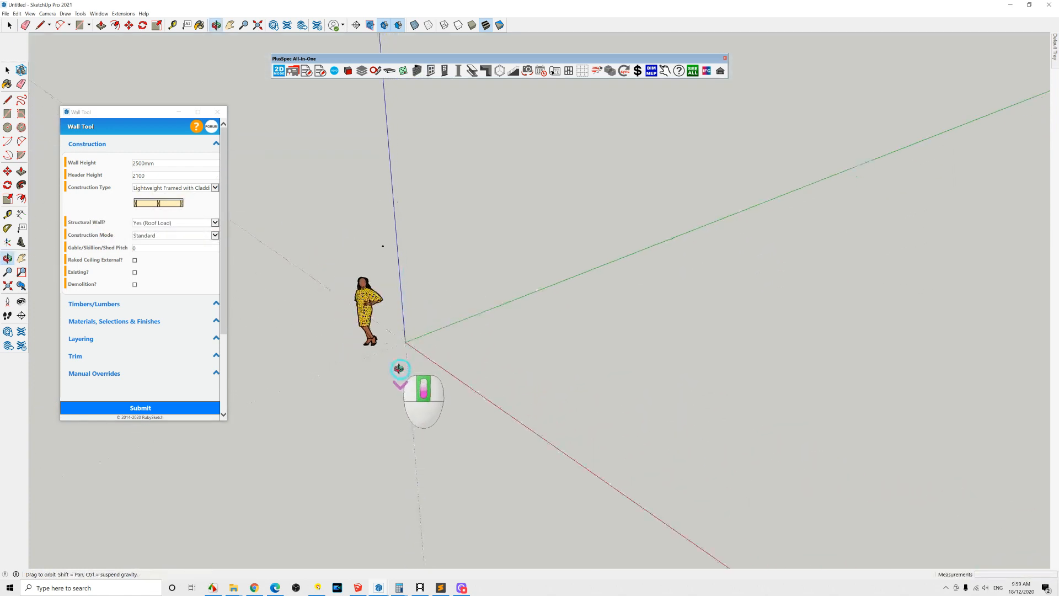
double_click(509, 320)
middle_drag(485, 323, 198, 273)
middle_drag(443, 204, 401, 215)
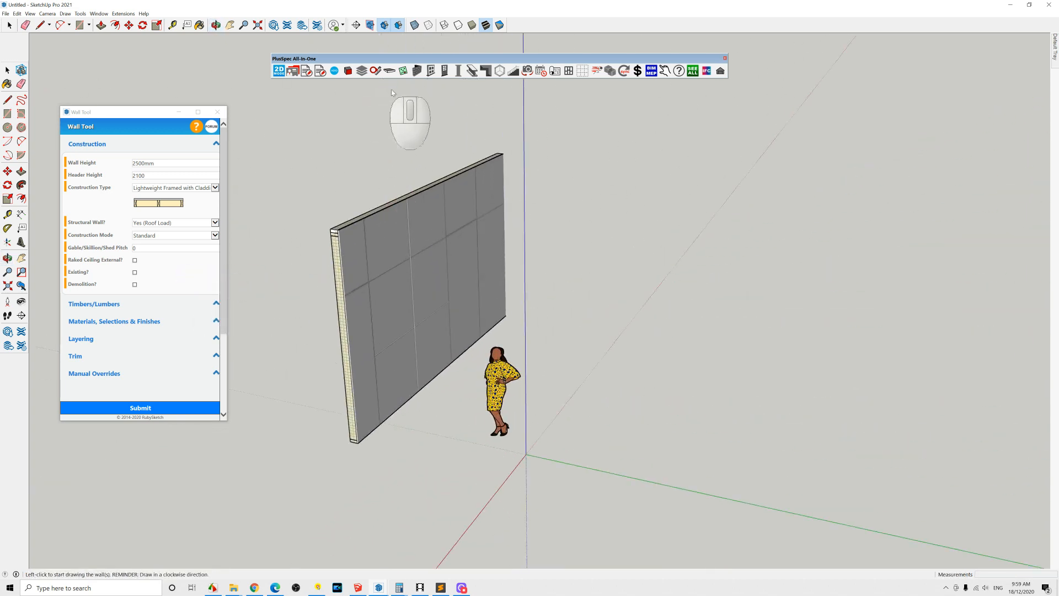
key(space)
Step: Insert an arched window labelled W1, 1800 mm high, into the wall using the Window Tool
click(430, 231)
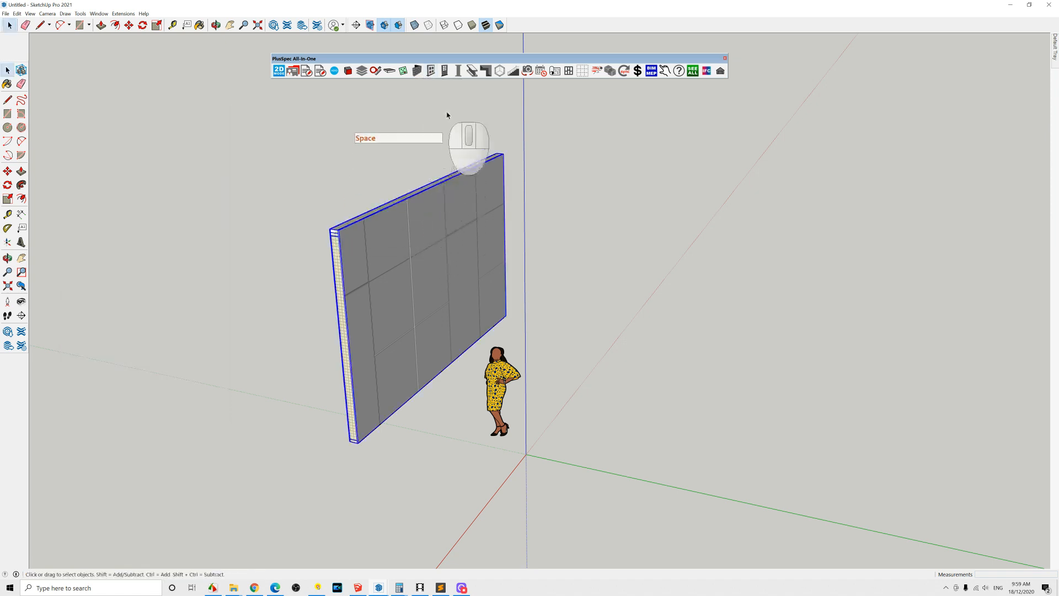
click(431, 71)
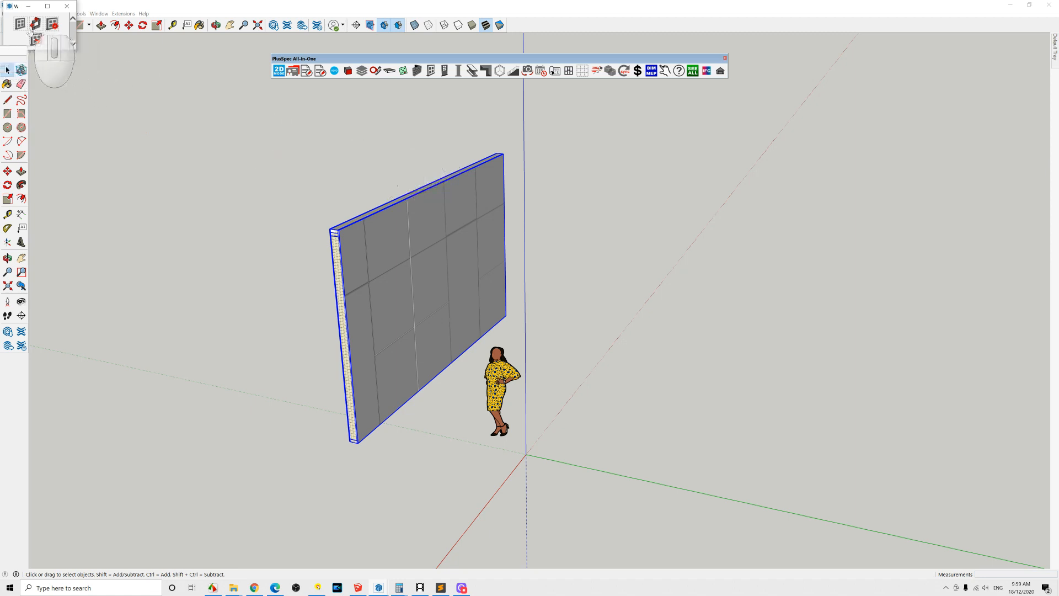
click(20, 25)
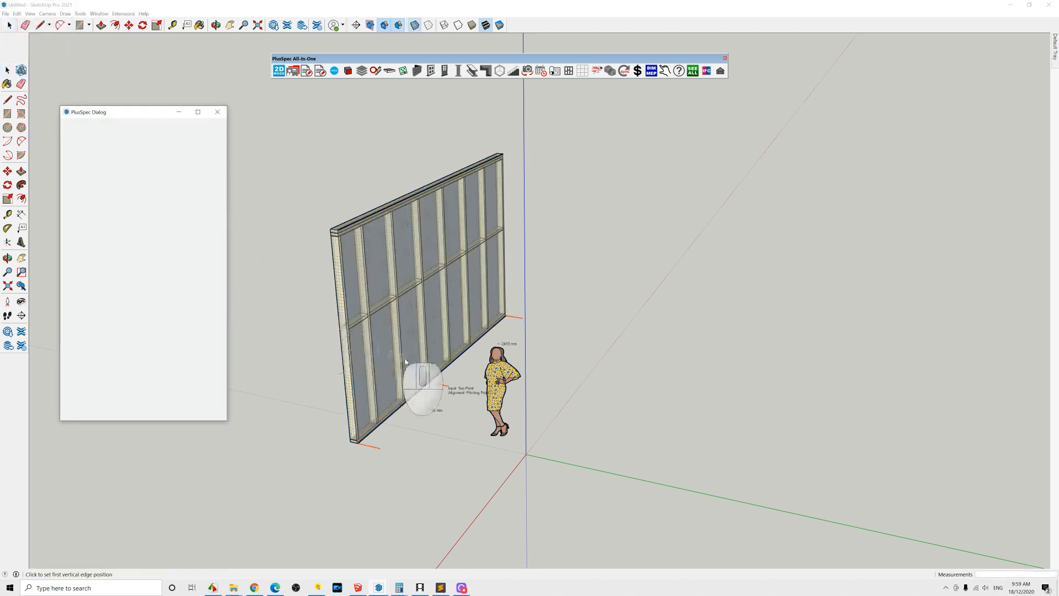
click(413, 401)
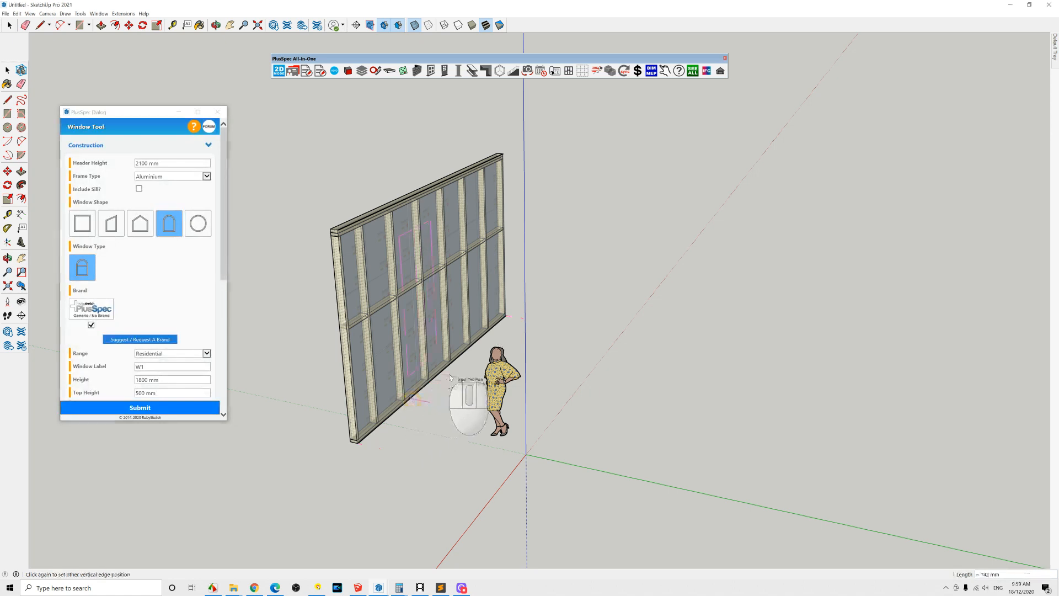
click(585, 397)
key(space)
middle_drag(581, 397, 422, 275)
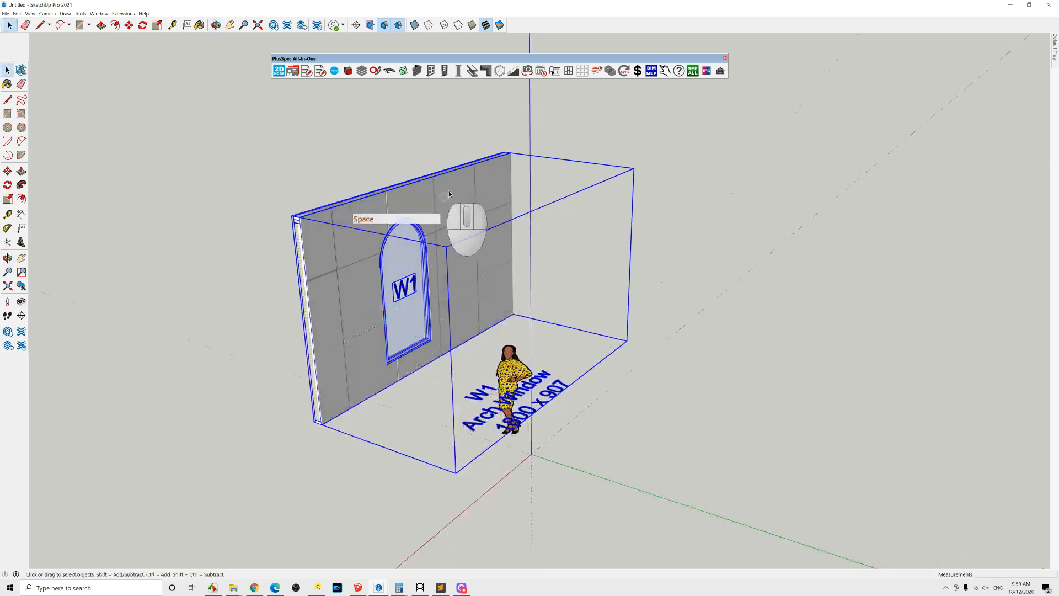
Step: Place a timber post near the model origin with the Post/Column Tool
click(458, 71)
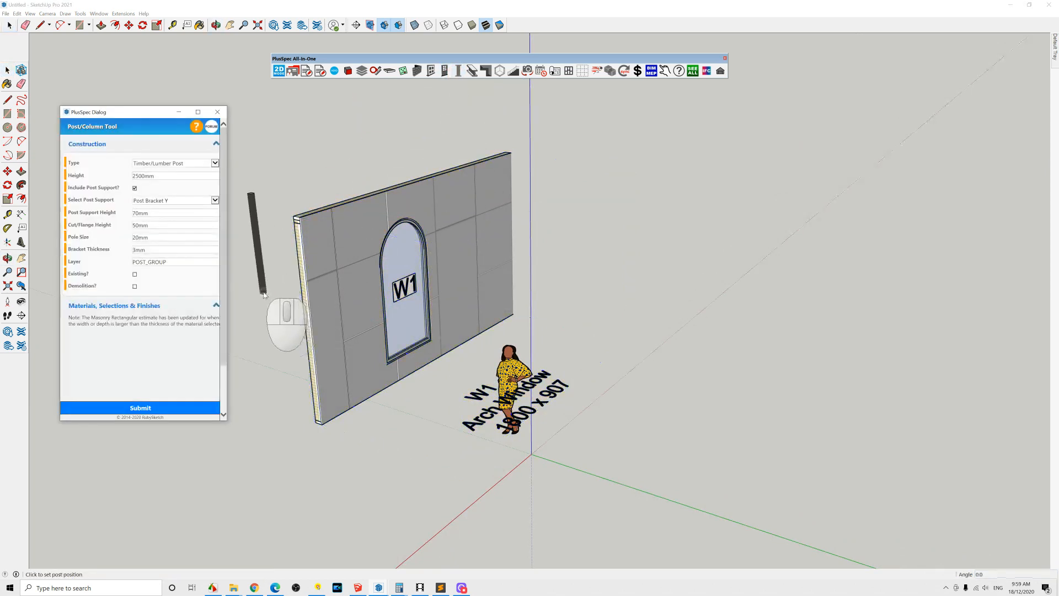
click(604, 460)
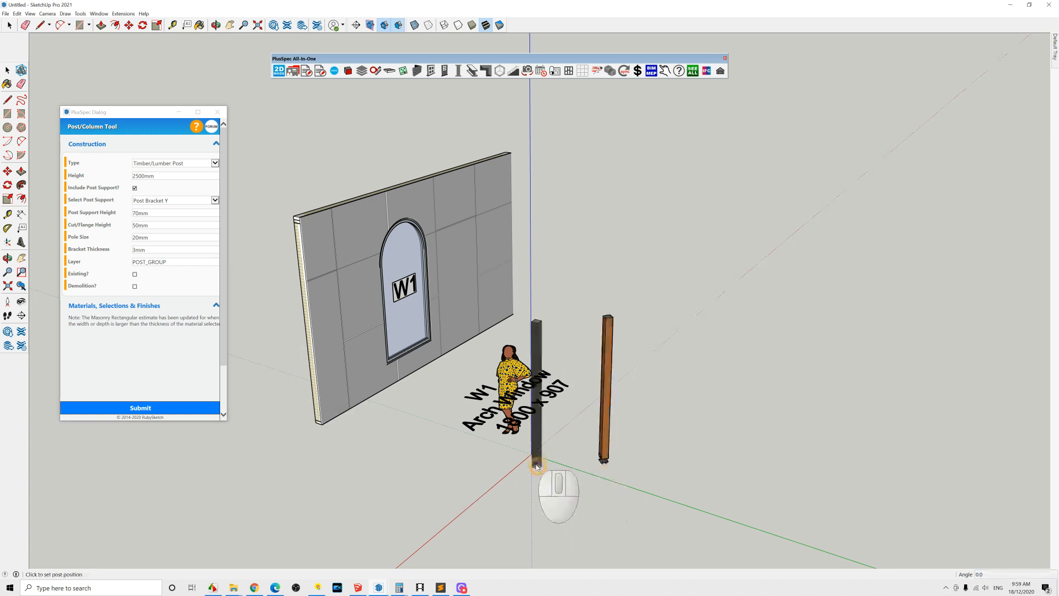
middle_drag(397, 423, 370, 442)
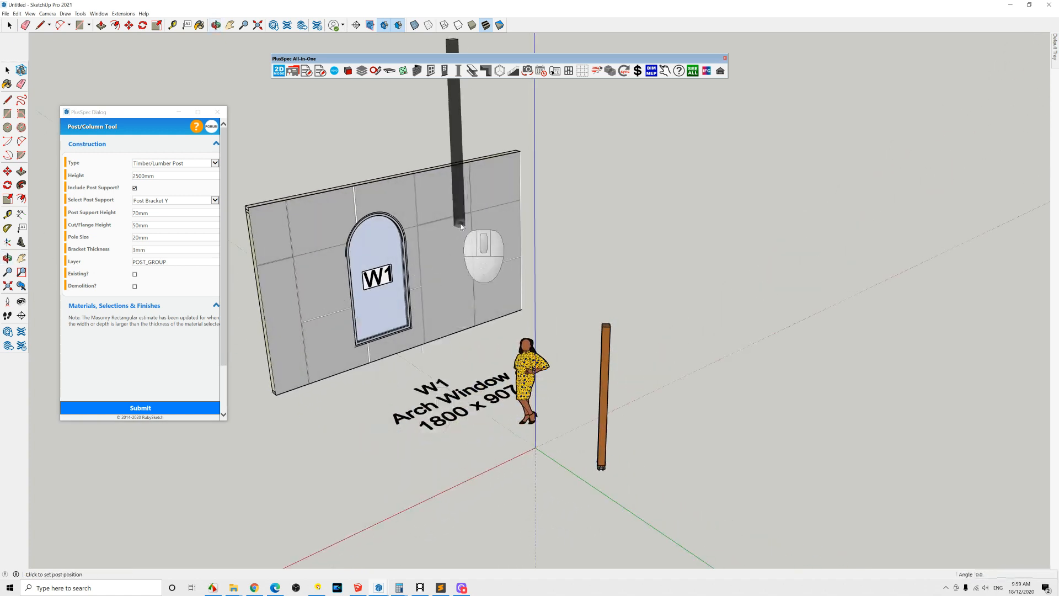
middle_drag(473, 351, 485, 292)
click(279, 70)
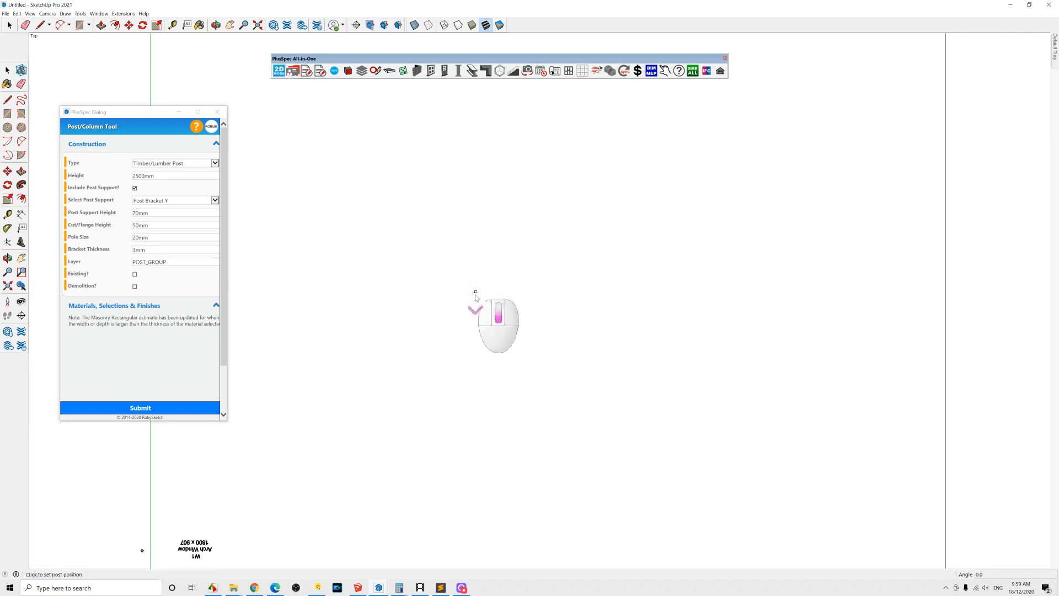
Step: Place four more timber posts in a rough quadrilateral on the ground with the Post/Column Tool
click(408, 382)
click(430, 385)
click(467, 386)
click(502, 386)
click(523, 343)
click(446, 281)
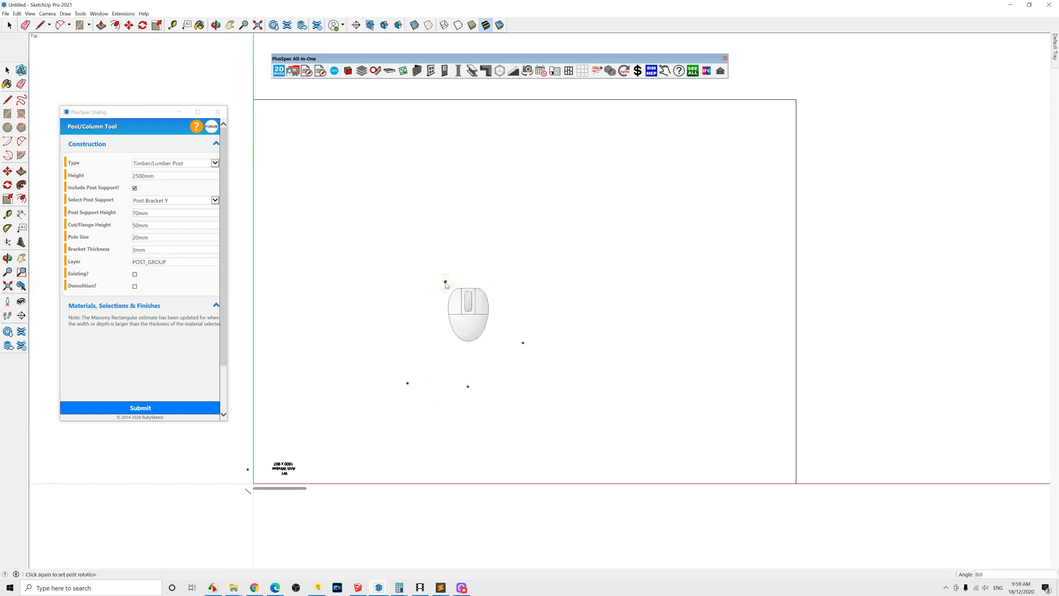
Step: Draw a 190x70 H2 LVL beam run connecting the tops of the four posts with the Beam Tool
key(space)
scroll(470, 377, up, 3)
middle_drag(466, 402, 399, 201)
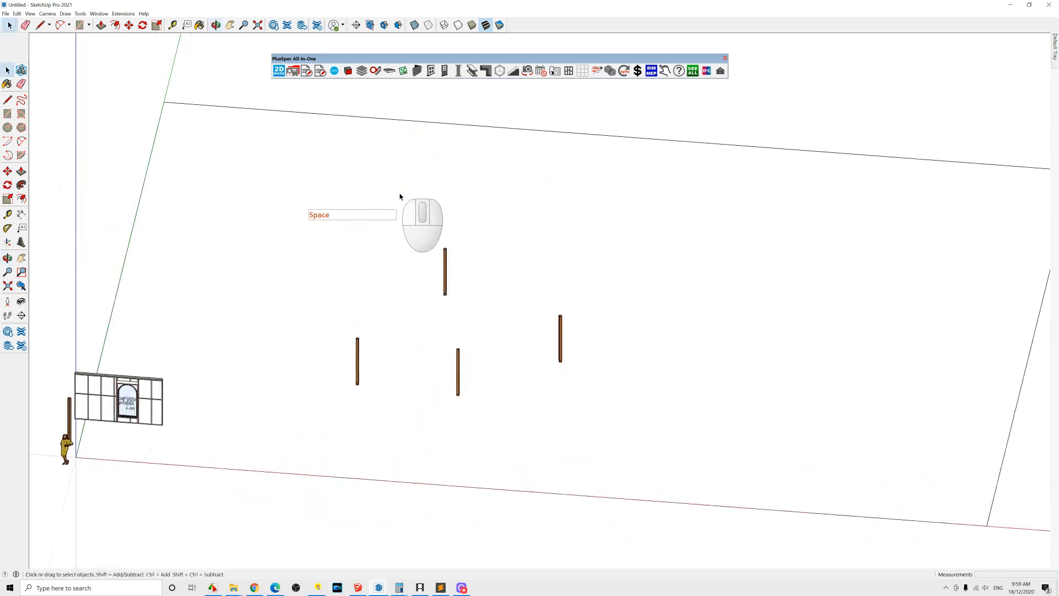
scroll(396, 185, down, 3)
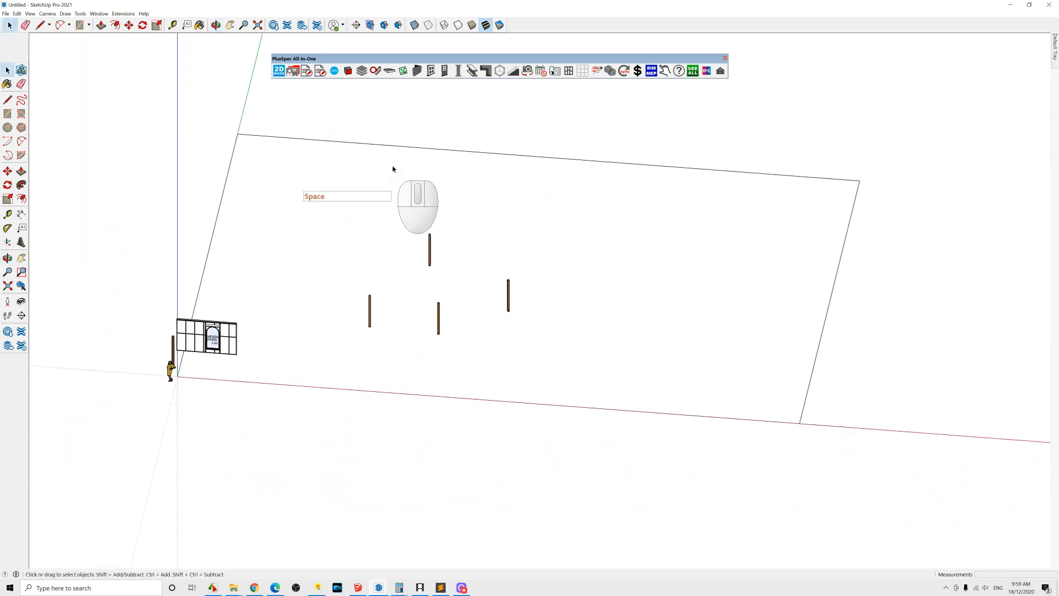
click(471, 72)
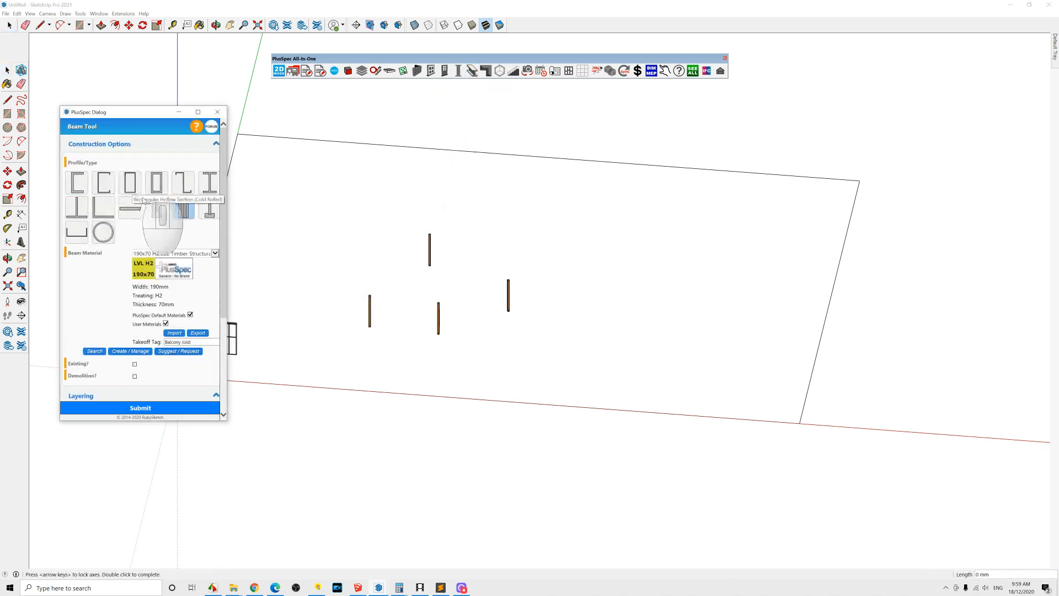
click(510, 281)
click(440, 305)
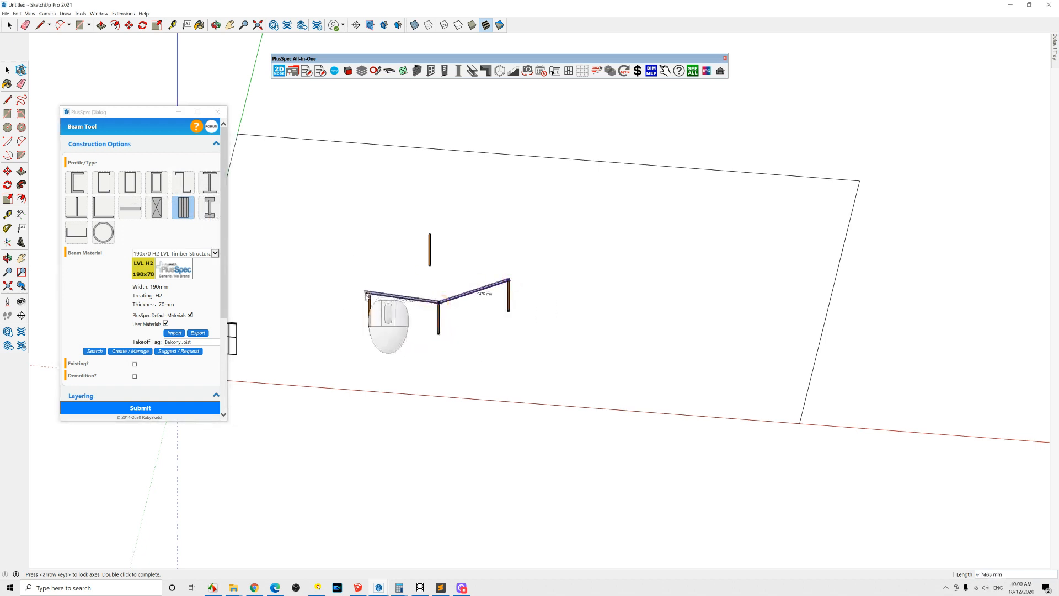
click(370, 296)
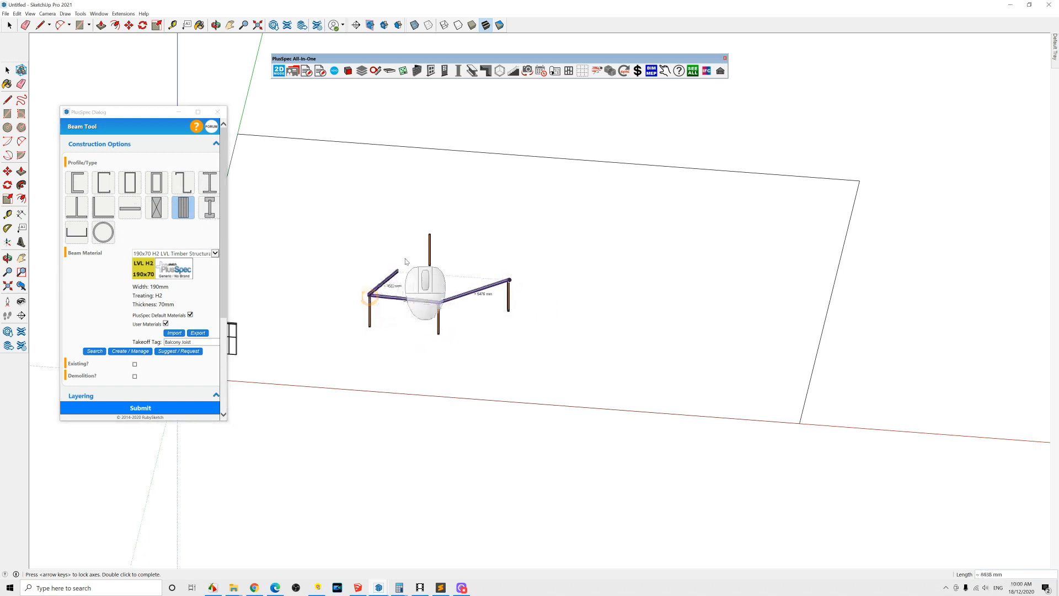
double_click(431, 236)
scroll(433, 301, up, 10)
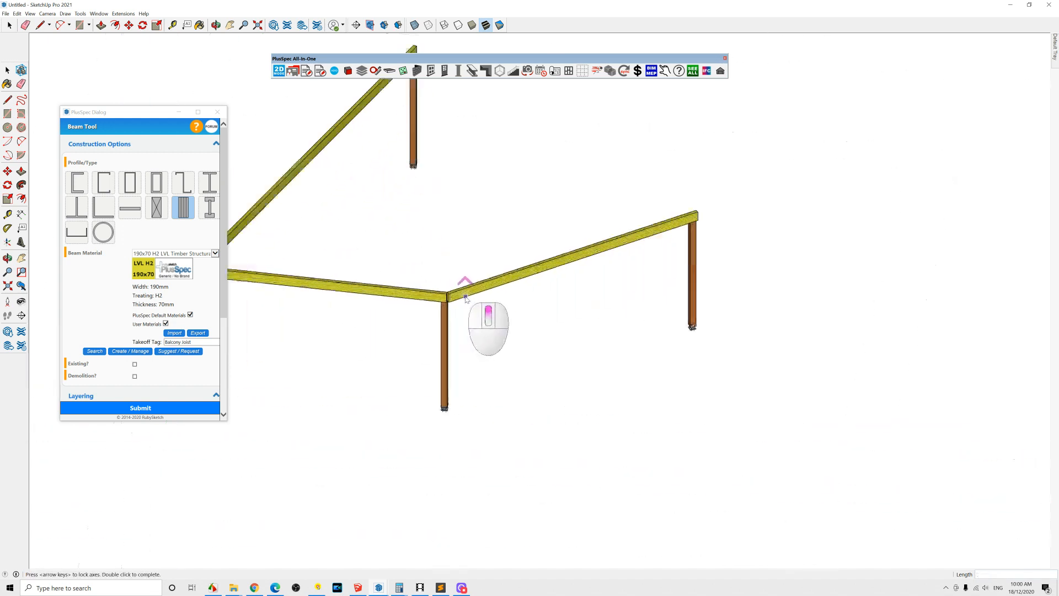
scroll(325, 252, down, 3)
middle_drag(422, 278, 431, 320)
scroll(431, 320, down, 3)
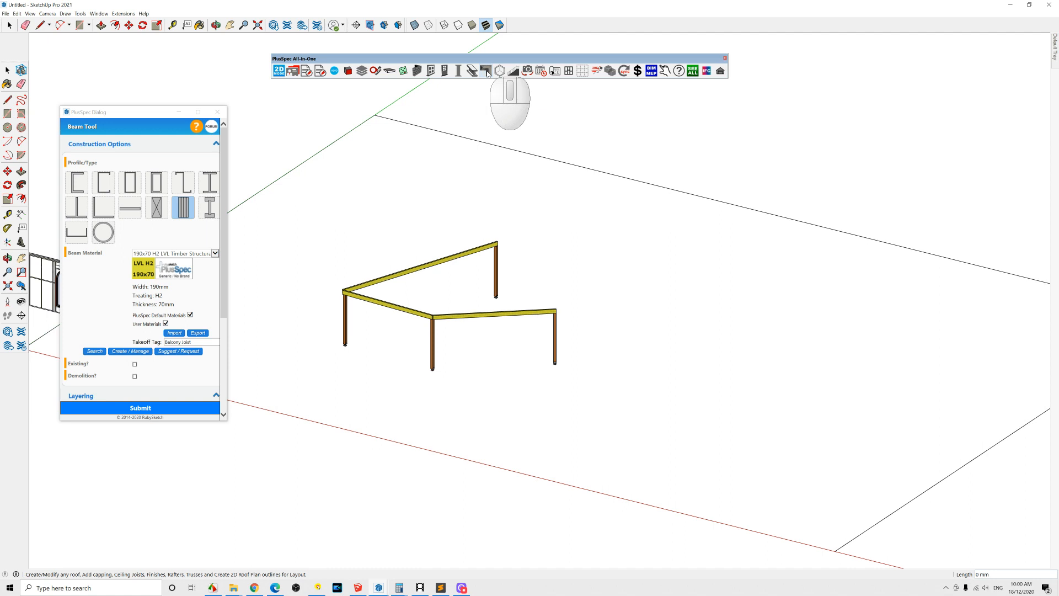
click(486, 71)
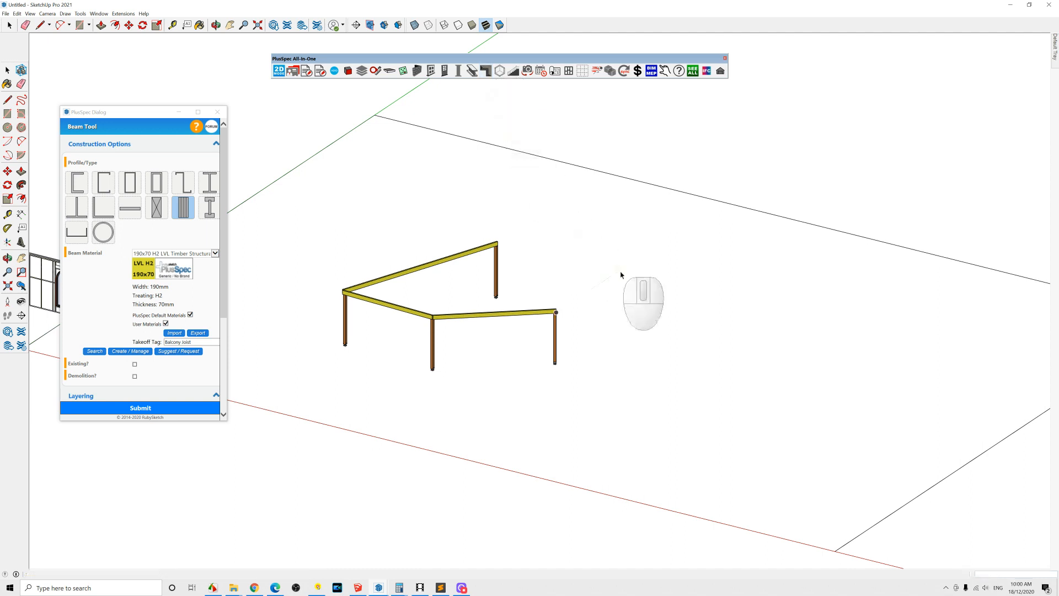
Step: Draw a rectangular face on the ground beside the beam frame with the Rectangle tool
key(space)
key(r)
click(623, 251)
middle_drag(786, 362, 690, 302)
key(ctrl+z)
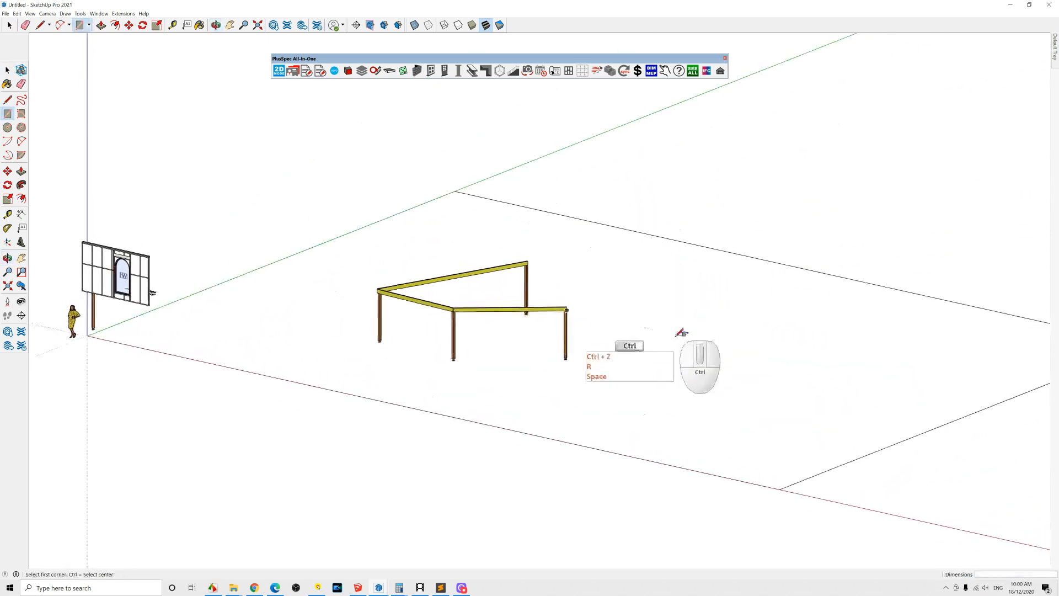
click(626, 288)
click(745, 373)
Step: Select the rectangle and review its PlusSpec context options such as Assign Level
key(space)
click(674, 335)
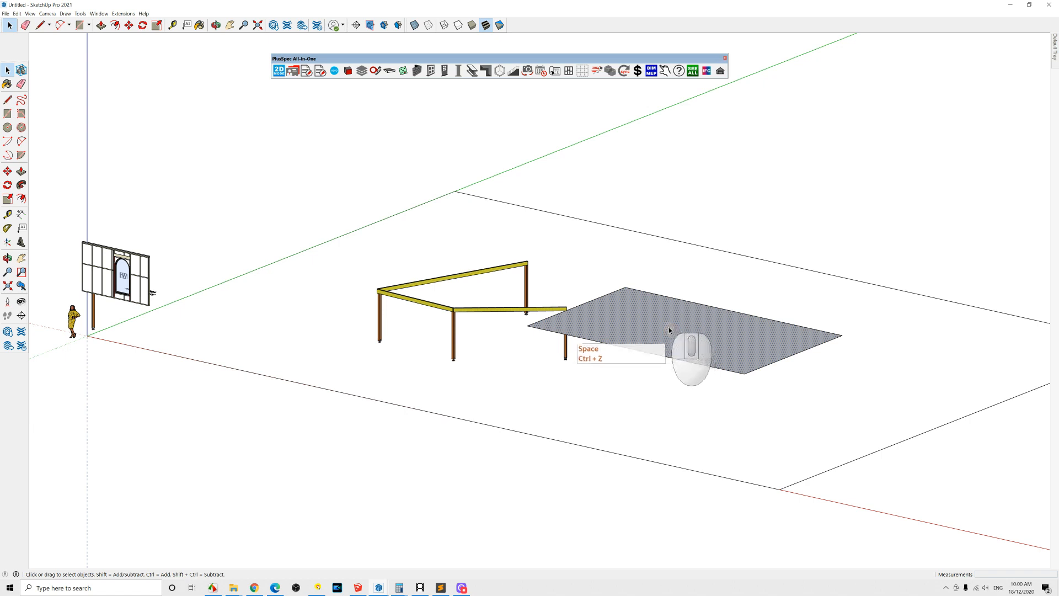
right_click(636, 312)
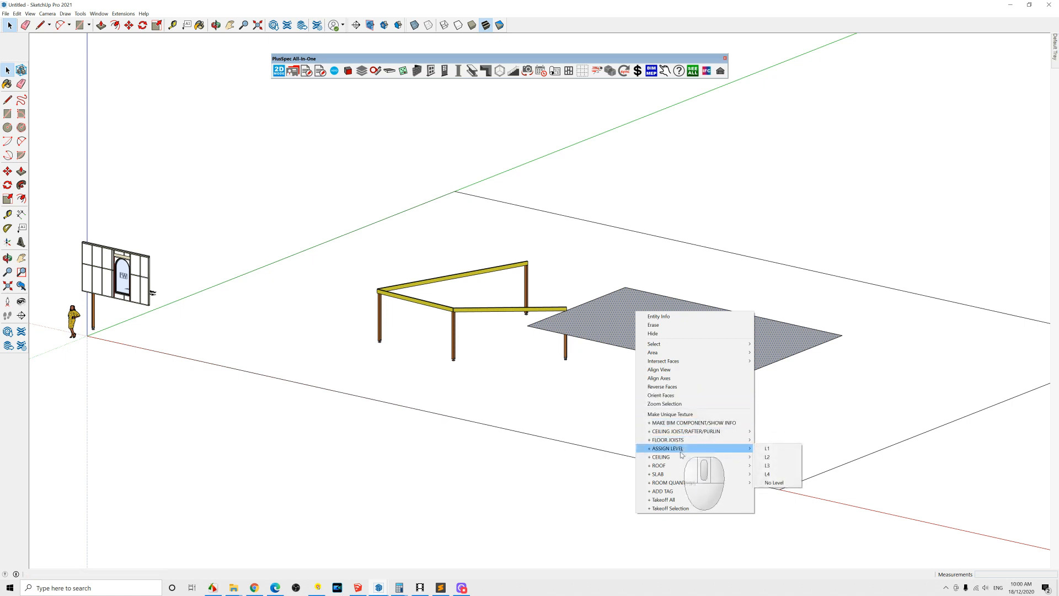
mouse_move(678, 462)
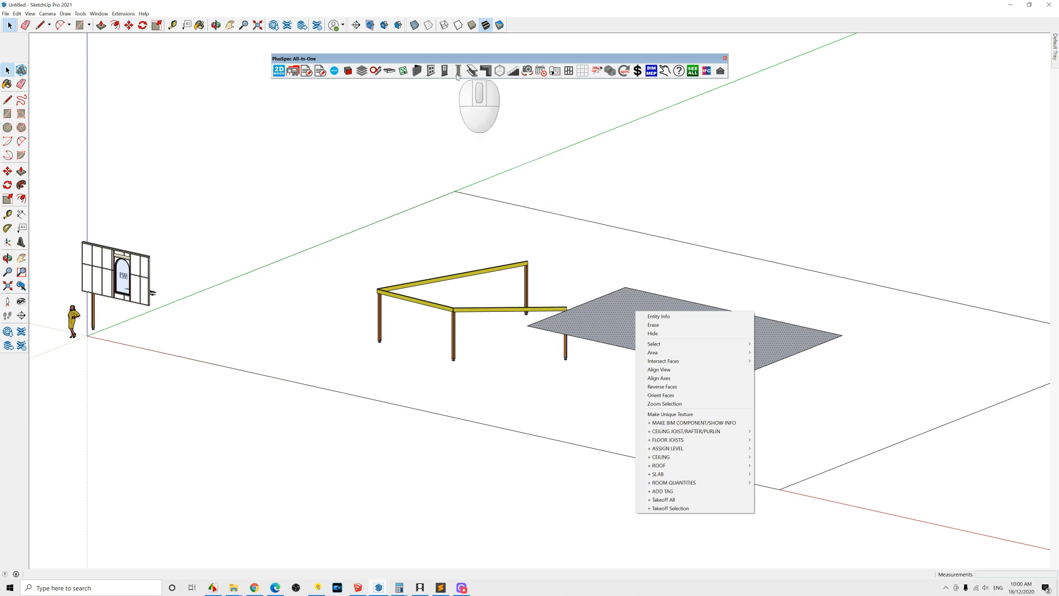
click(589, 191)
key(space)
Step: Open the Room Quantities Tool and set the room category to Attic
click(500, 72)
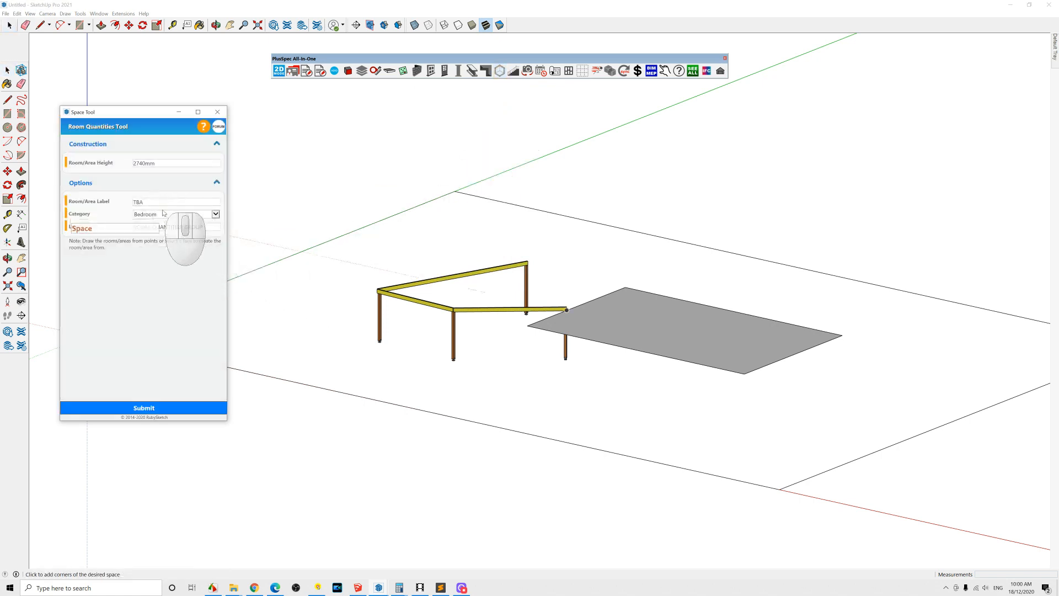
click(215, 214)
click(168, 193)
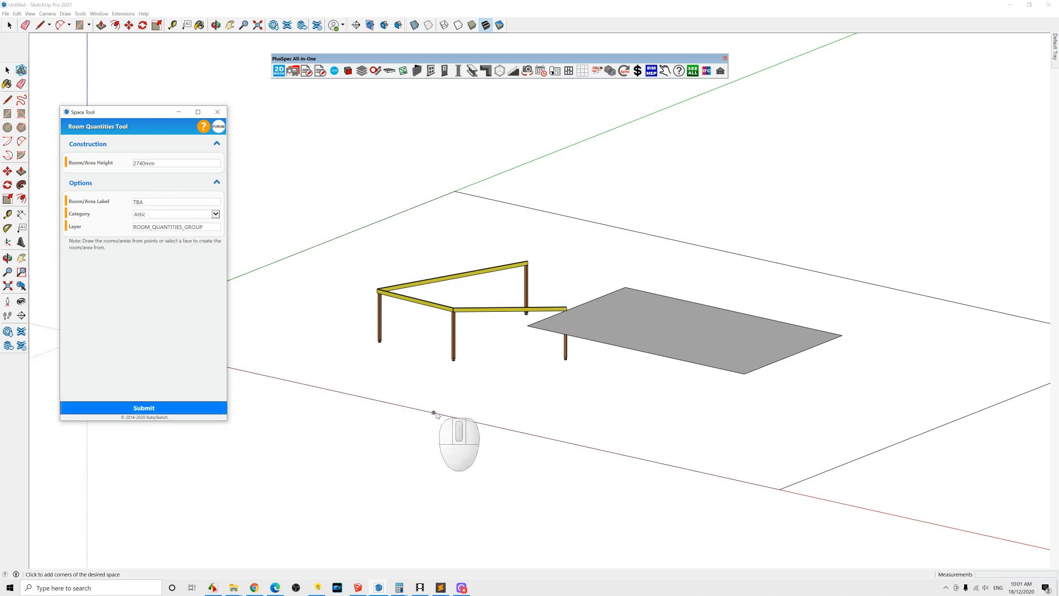
Step: Draw a triangular room volume in front of the beam frame by picking its corner points
click(434, 413)
click(540, 412)
click(498, 392)
click(432, 413)
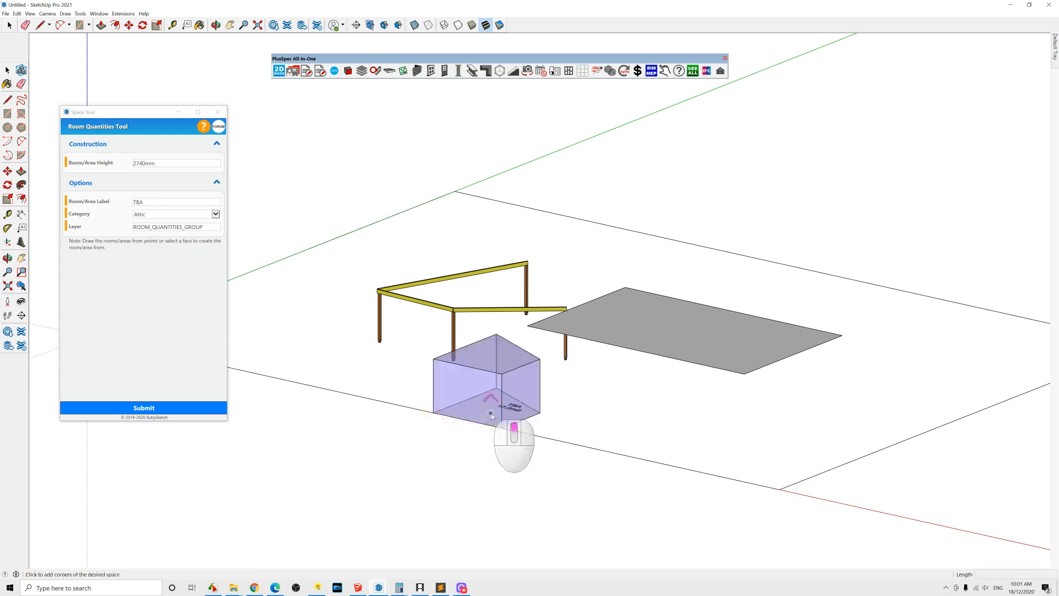
Step: Place an L-Shape Cantilever Staircase on the rectangular face using the Stair Tool
scroll(489, 381, up, 3)
scroll(576, 367, down, 2)
middle_drag(575, 367, 578, 395)
scroll(577, 396, down, 6)
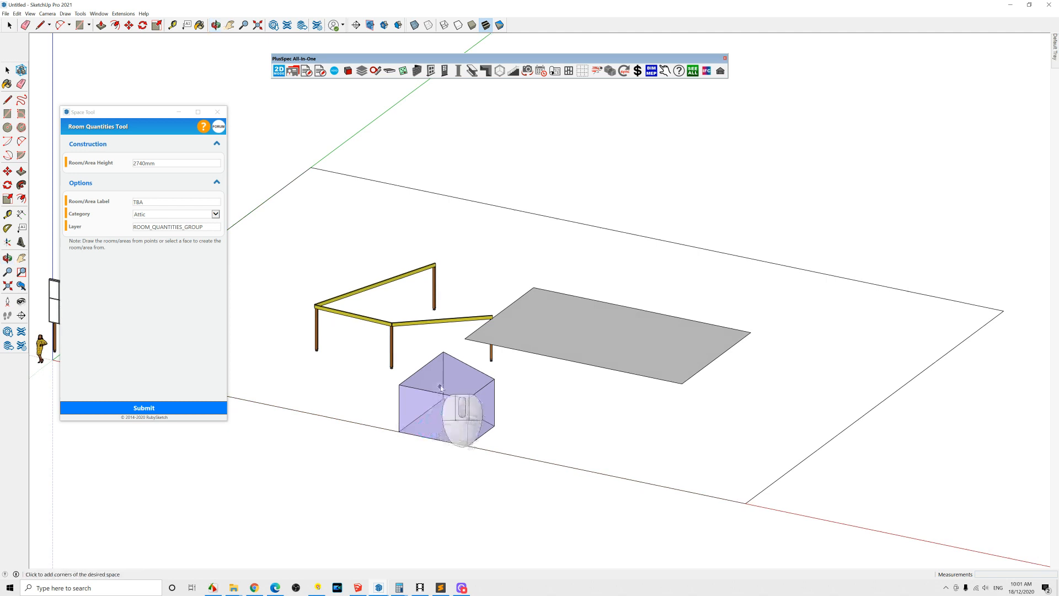
scroll(441, 388, down, 4)
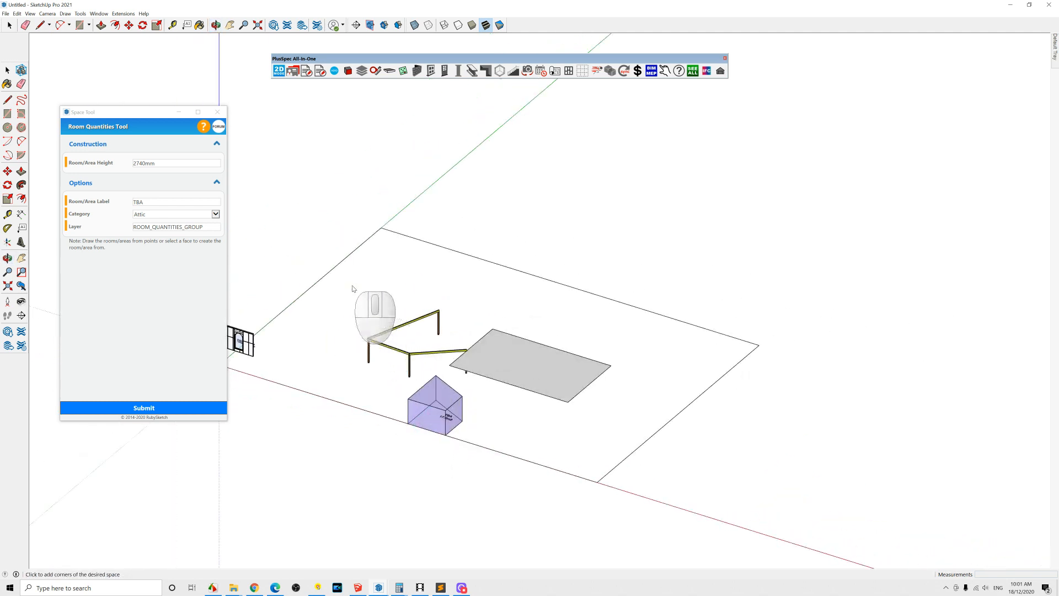
middle_drag(450, 410, 517, 574)
scroll(468, 464, up, 4)
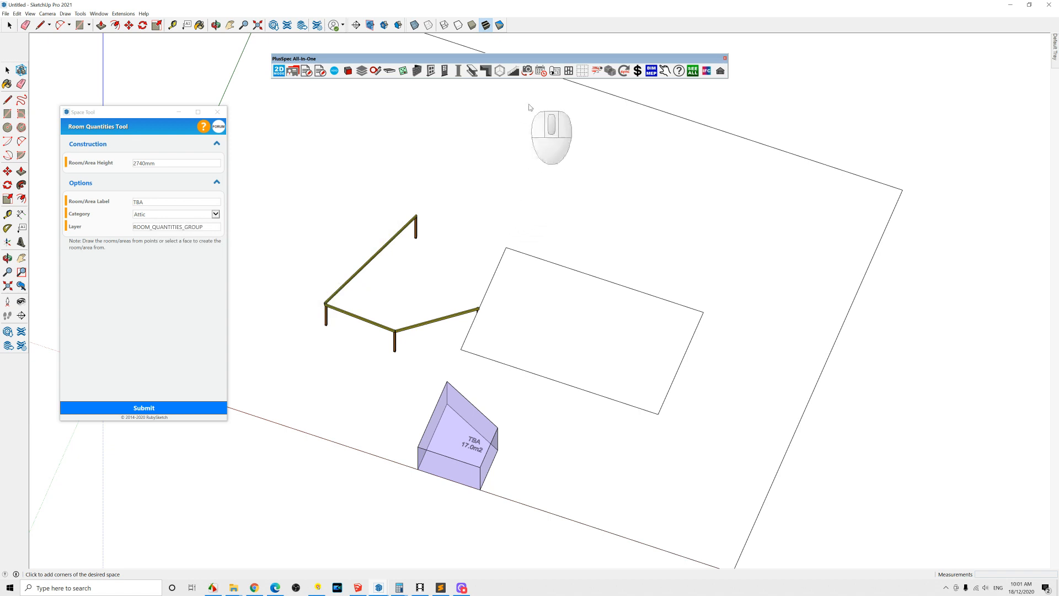
click(513, 72)
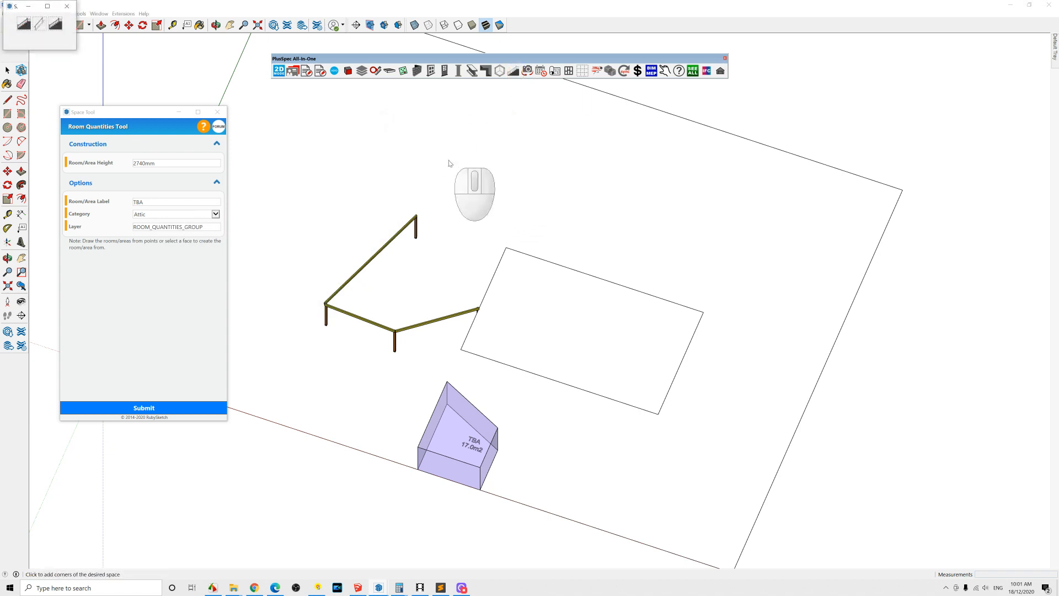
click(26, 25)
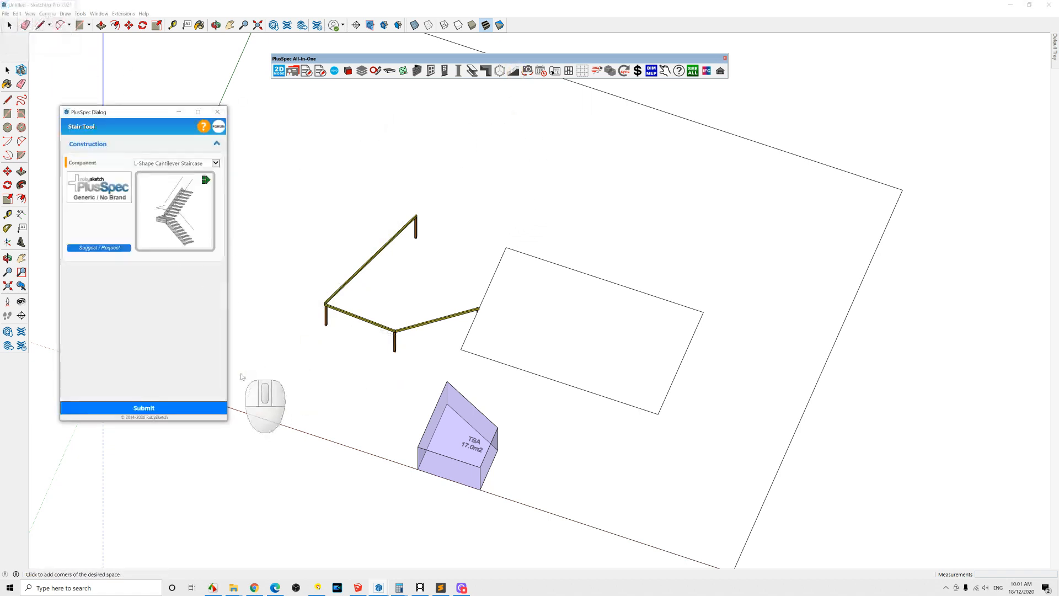
click(149, 407)
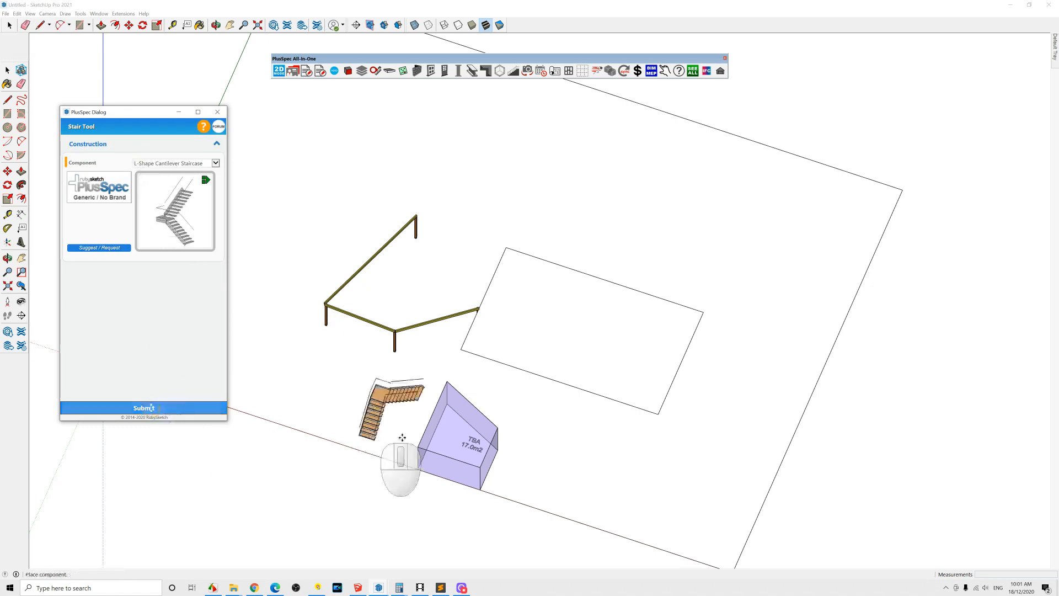
click(546, 411)
Step: Set the stair's Show Head Height & Space option to Yes
middle_drag(523, 442, 386, 244)
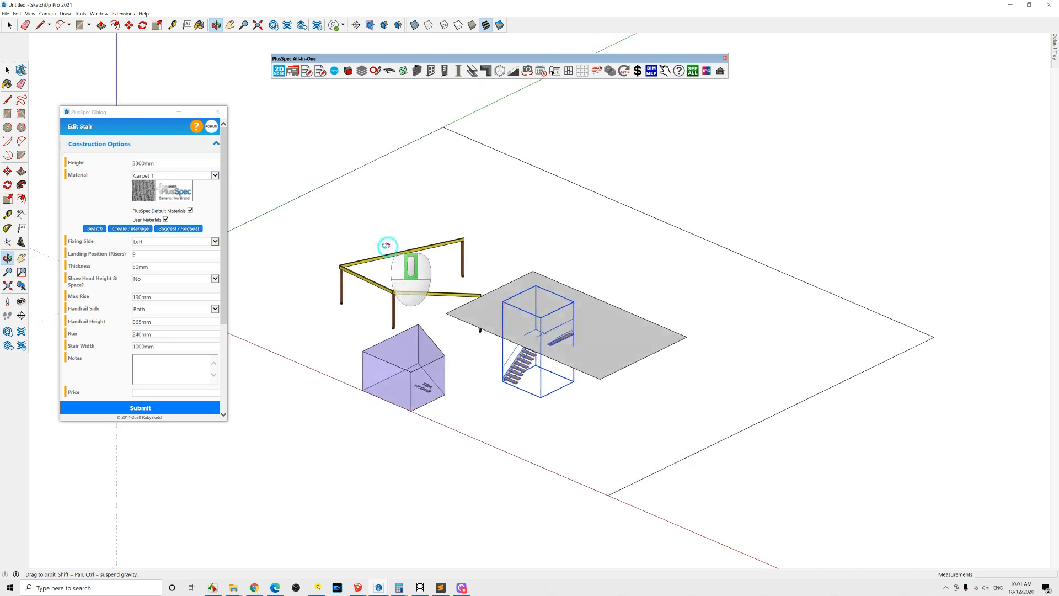
click(215, 278)
click(213, 271)
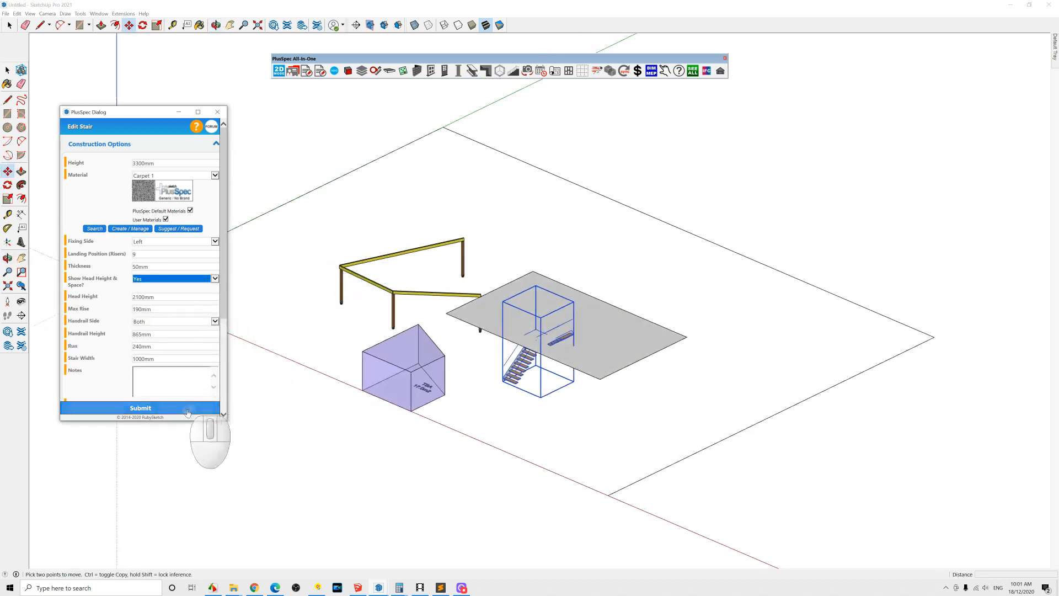
Step: Generate the PlusSpec scenes with the Scene Tool using the All view set and Colour drawing style
scroll(546, 350, up, 5)
middle_drag(550, 346, 414, 321)
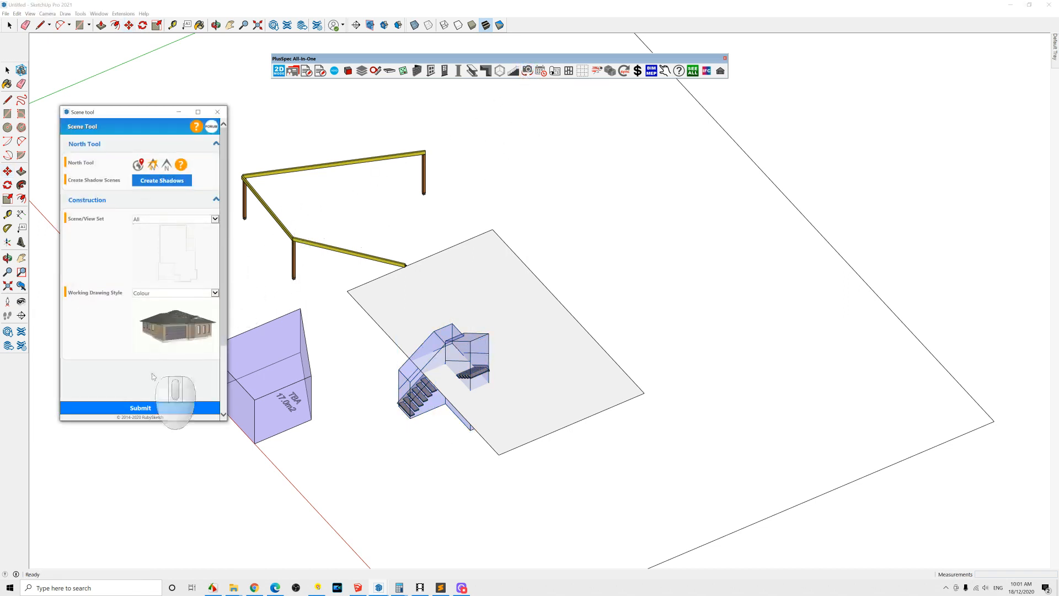
click(145, 408)
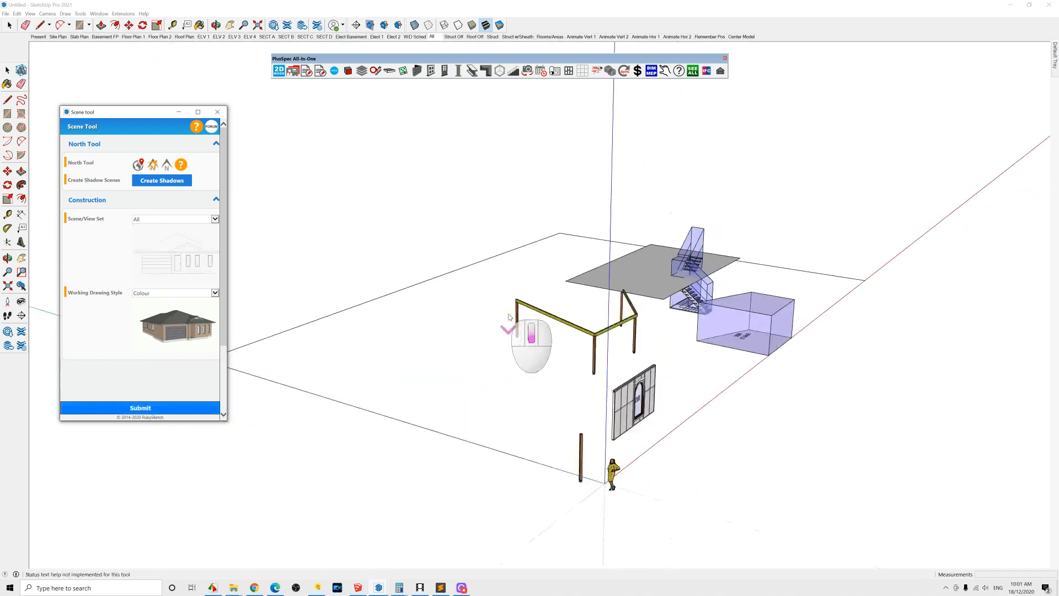
Step: Switch between the elevation, floor plan and structure scenes to review the model
click(203, 37)
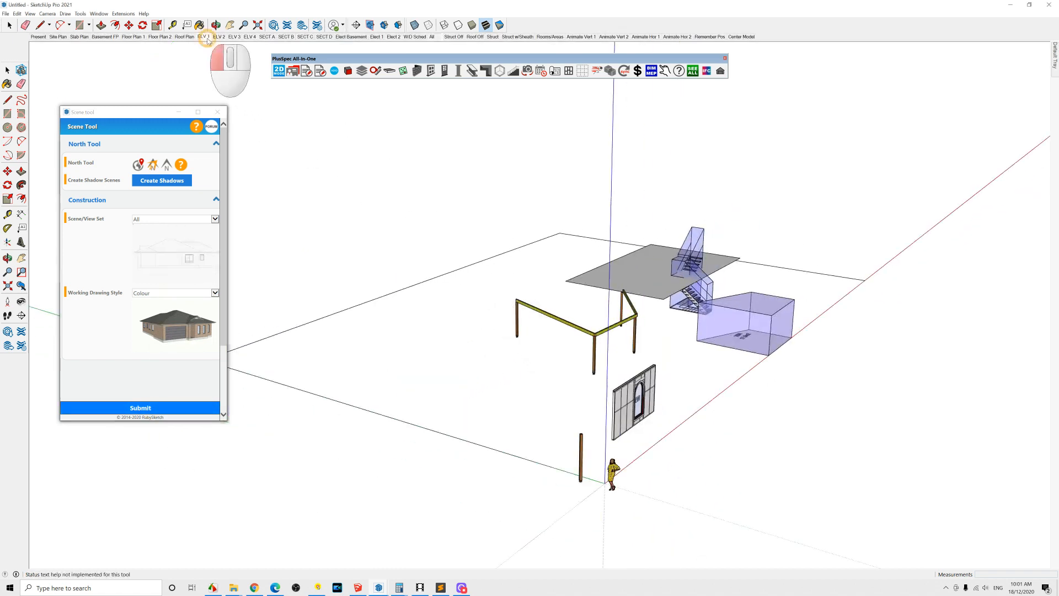
click(218, 37)
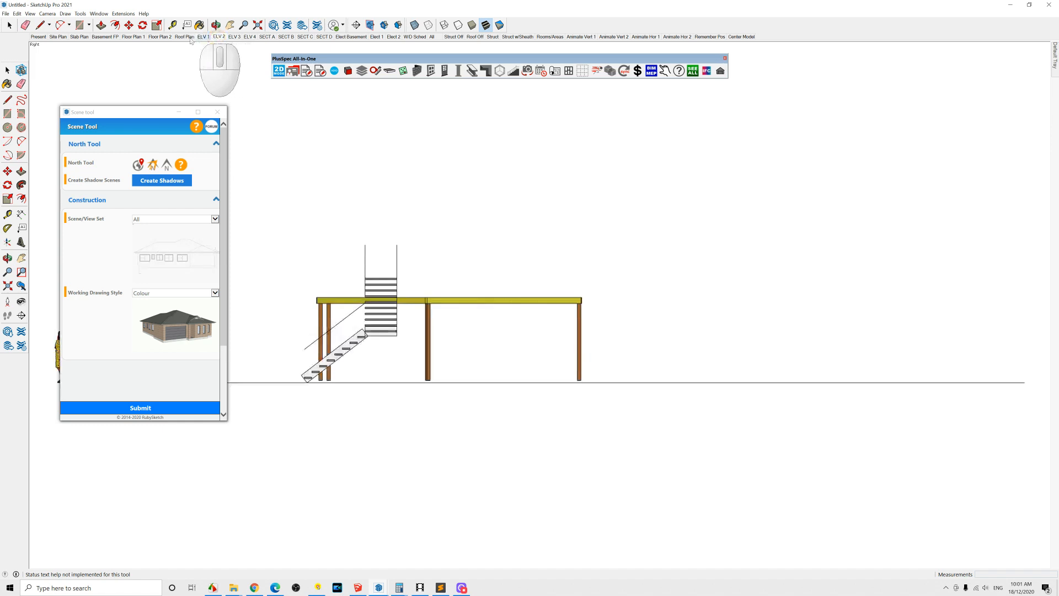
click(161, 37)
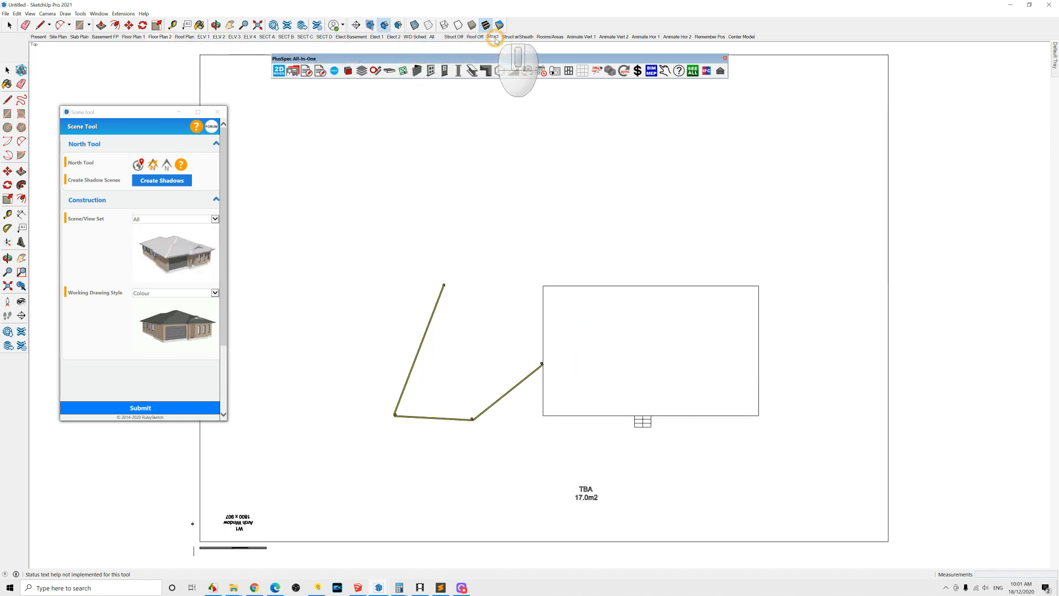
click(495, 40)
middle_drag(543, 418, 428, 103)
scroll(568, 407, up, 1)
middle_drag(569, 407, 588, 236)
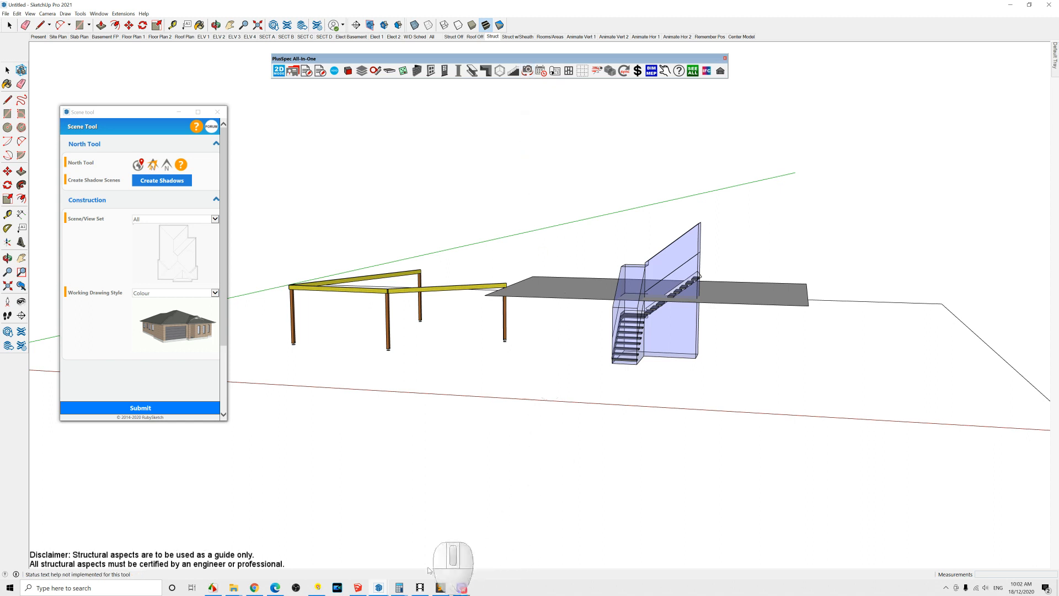
Step: Switch to the Annegrove sales model window and orbit around its pool deck
click(378, 590)
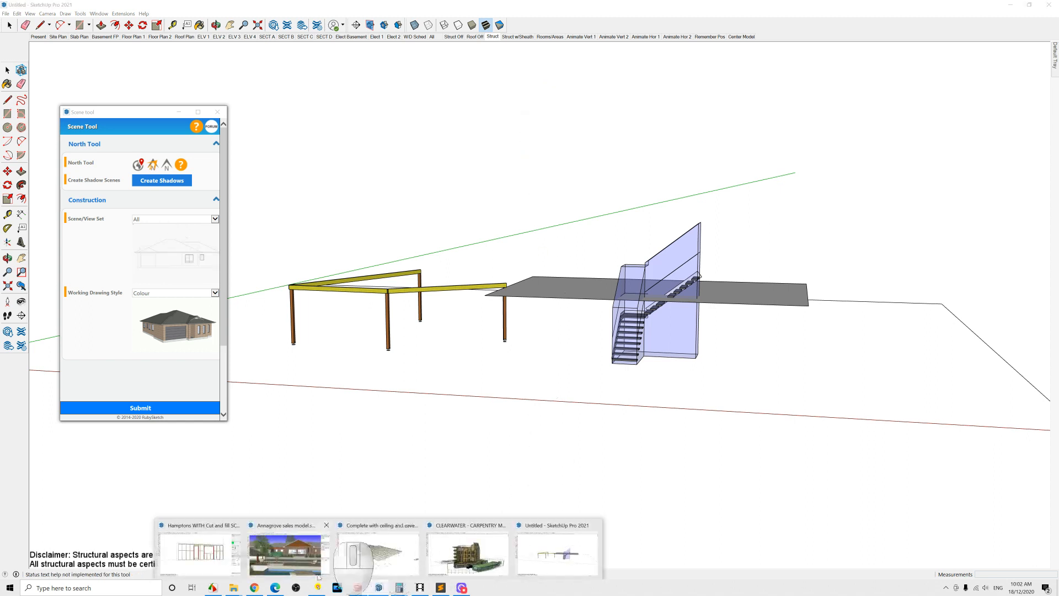
click(307, 546)
scroll(574, 284, down, 5)
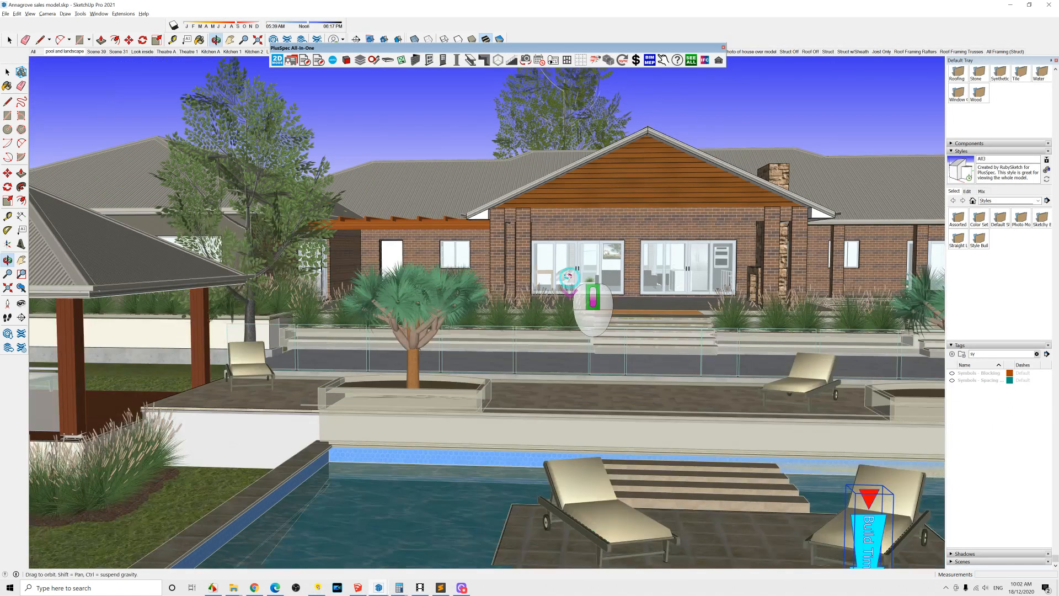
key(space)
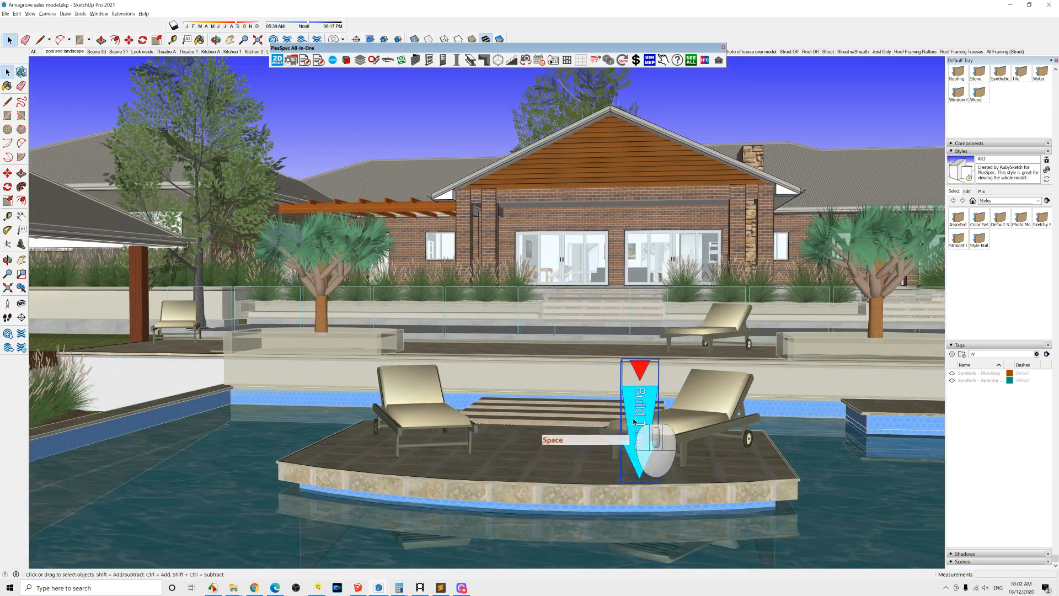
middle_drag(623, 420, 544, 382)
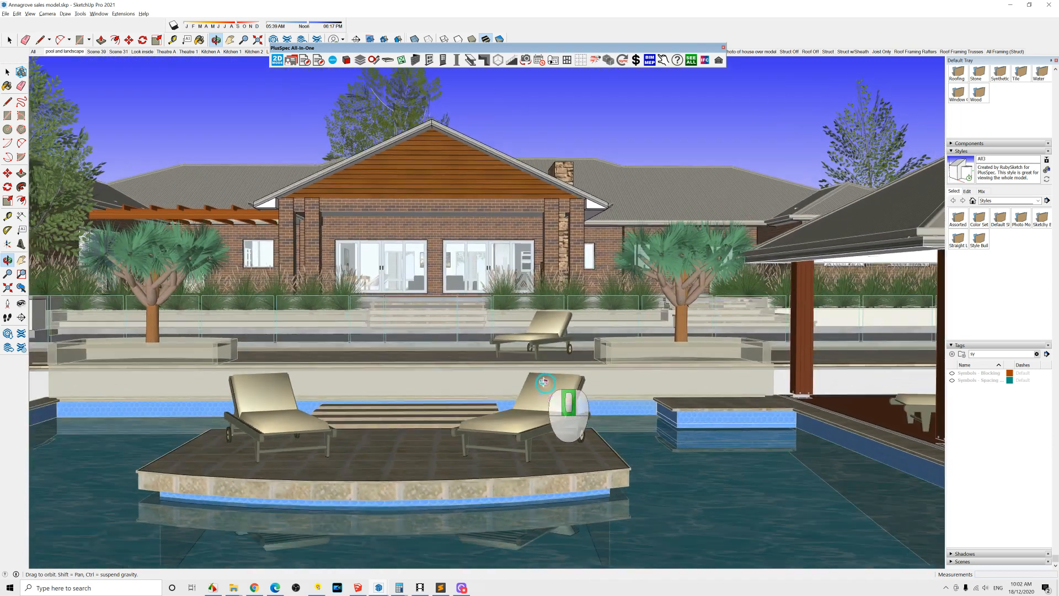
scroll(390, 276, up, 5)
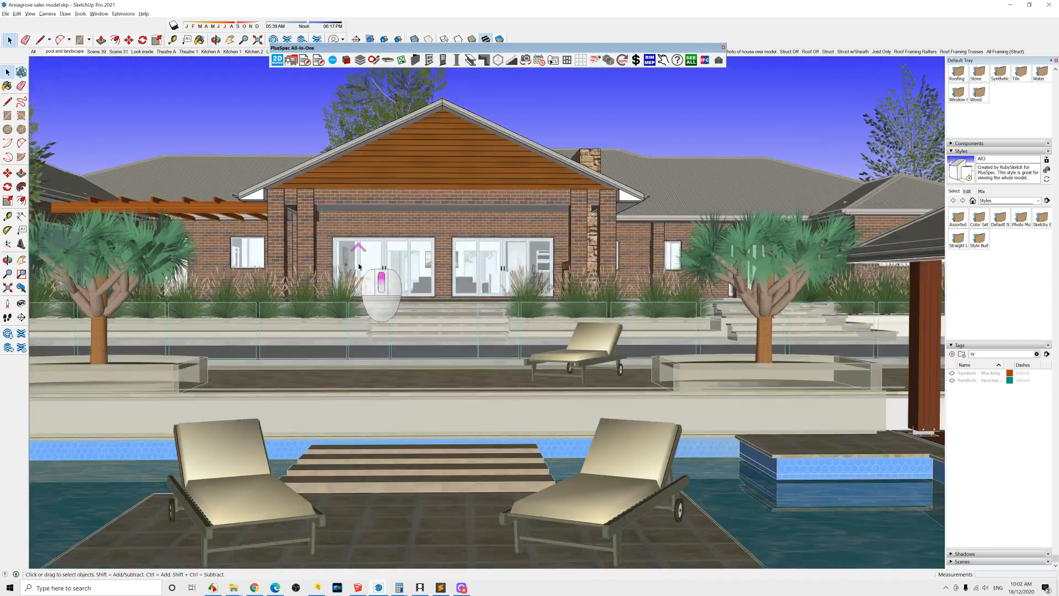
Step: Zoom in on the sales model and switch to the Kitchen A and Scene 39 structure scenes, orbiting to review the framing
scroll(392, 276, down, 5)
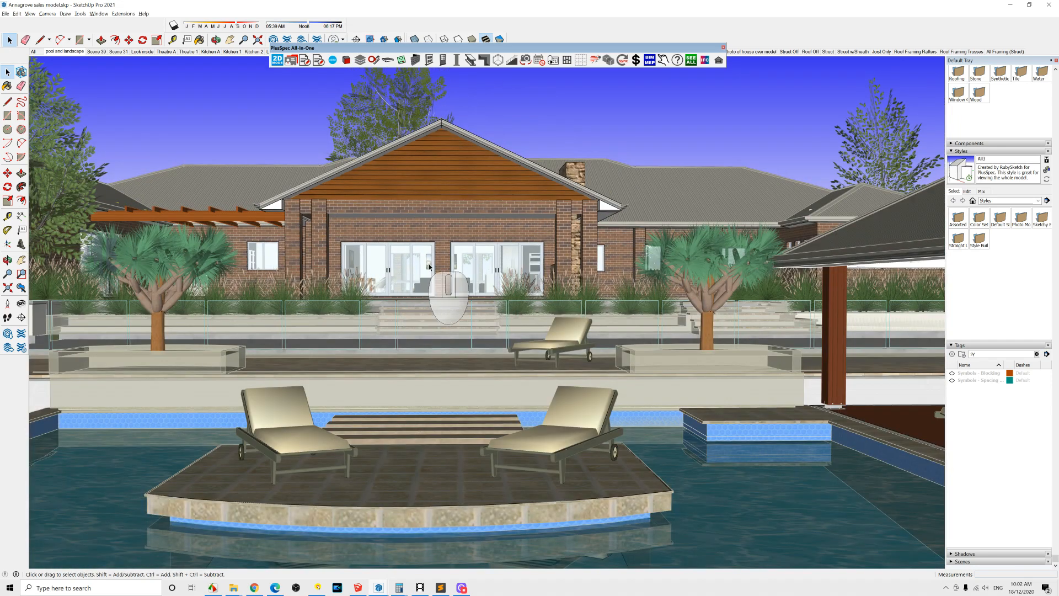
drag(475, 52, 477, 90)
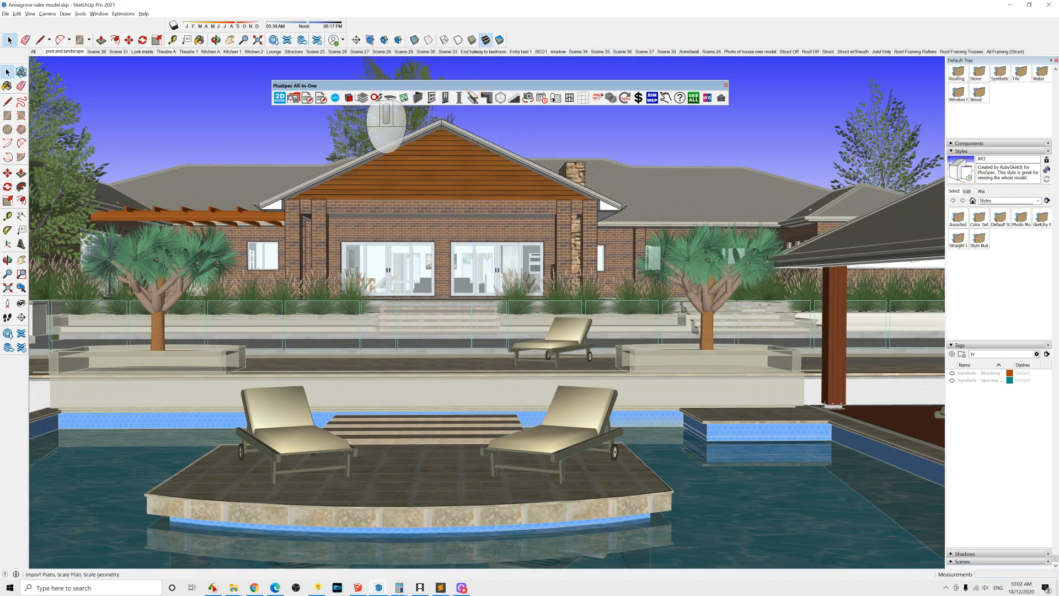
click(212, 52)
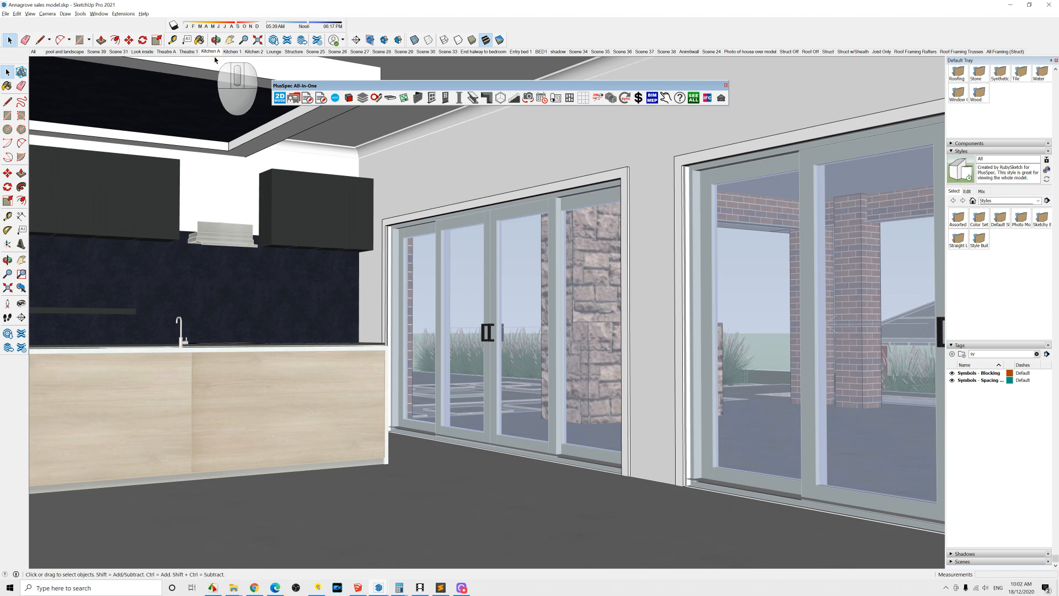
click(100, 54)
middle_drag(502, 262, 543, 279)
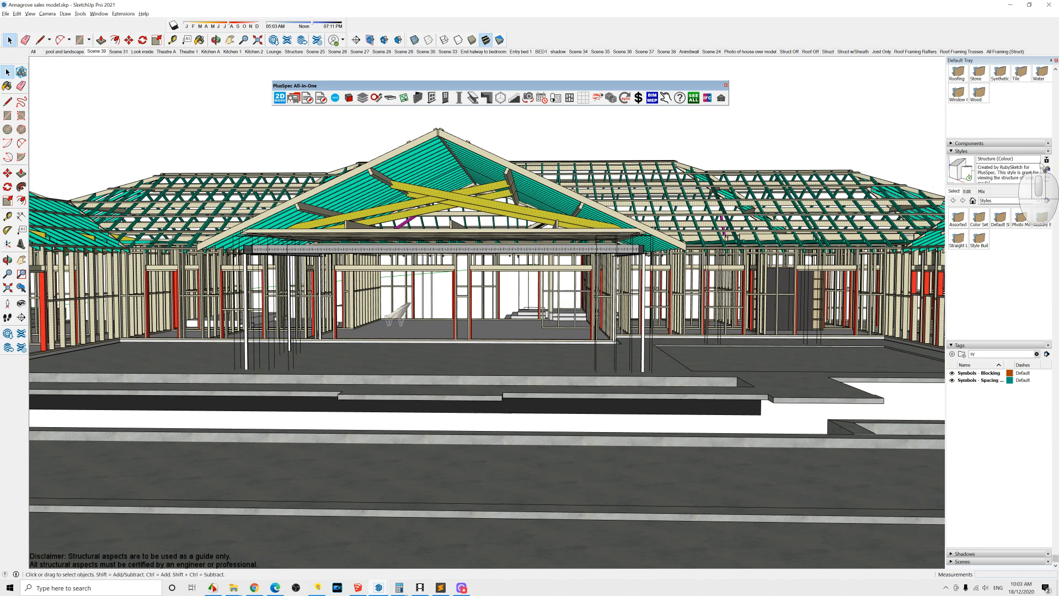
middle_drag(525, 189, 503, 200)
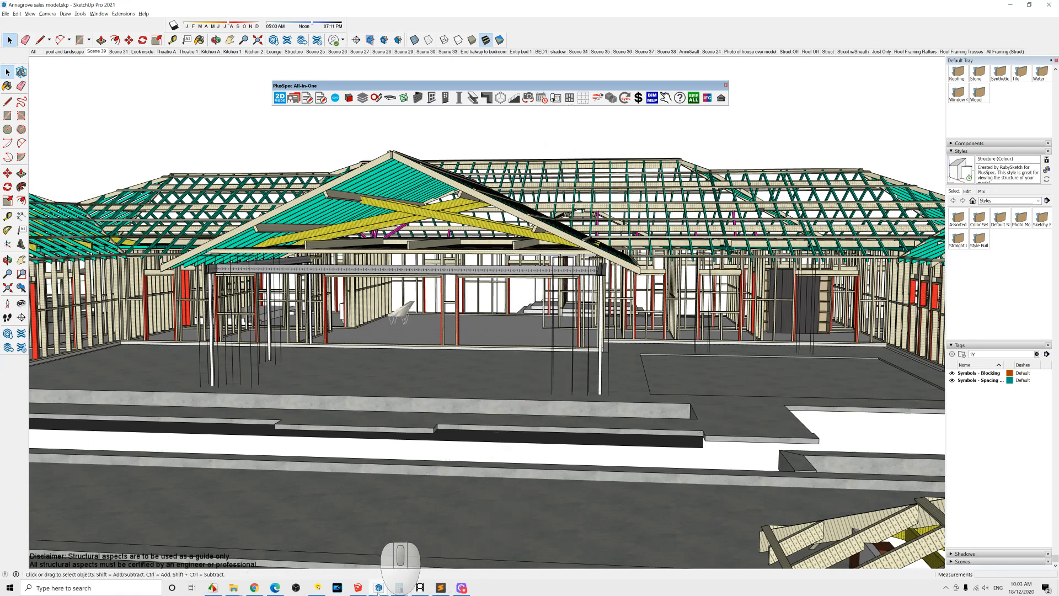
Step: Switch to the Hamptons model, reopen the 4D Scheduling Tool and step through the Cut Site to GF Frames stages
click(379, 588)
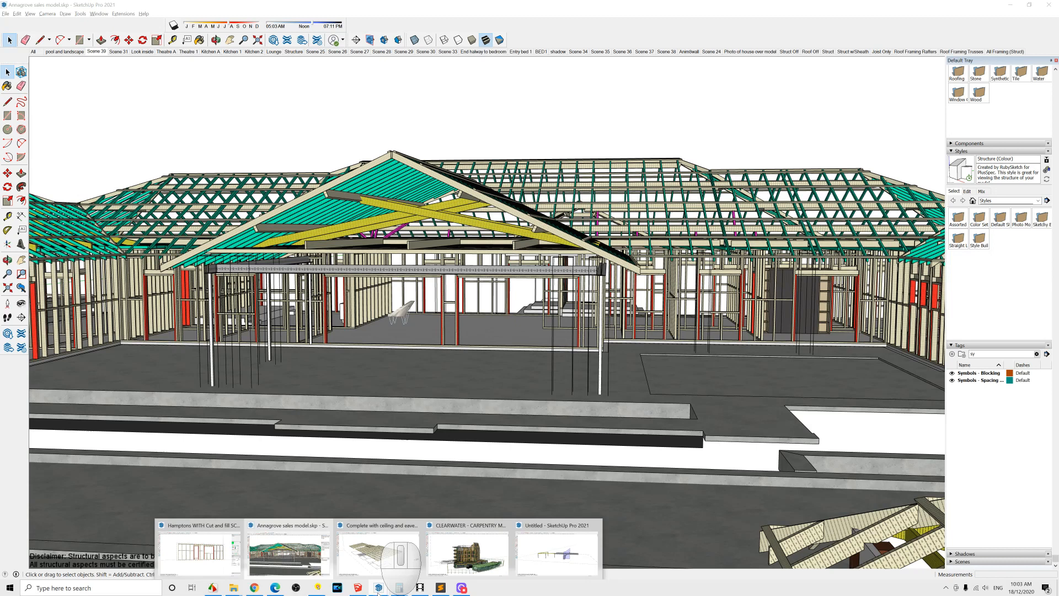
click(199, 546)
mouse_move(629, 357)
middle_down()
mouse_move(407, 353)
mouse_move(524, 353)
mouse_move(467, 352)
middle_up()
click(217, 112)
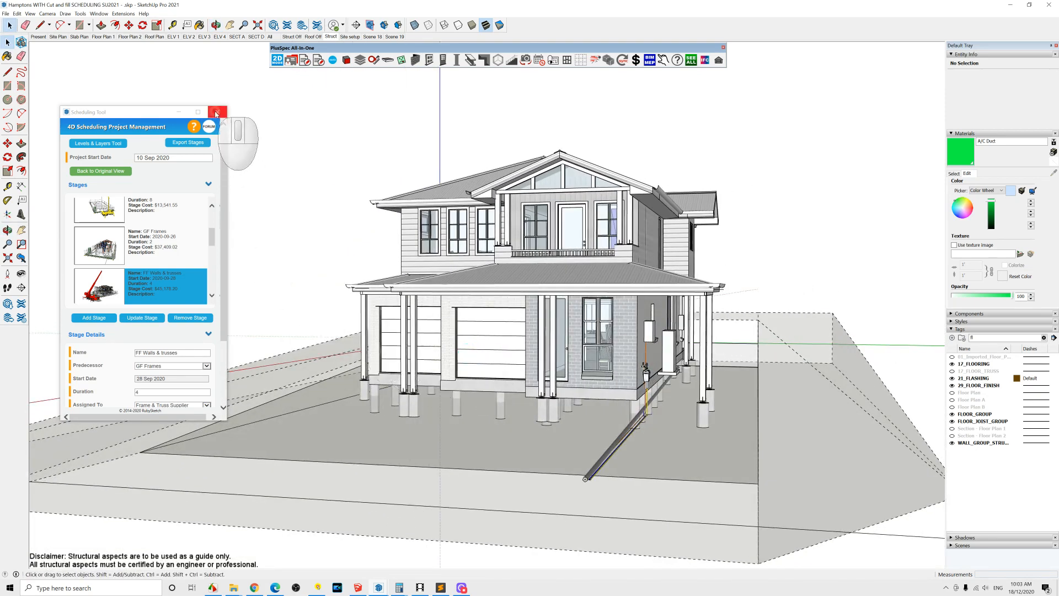
click(540, 61)
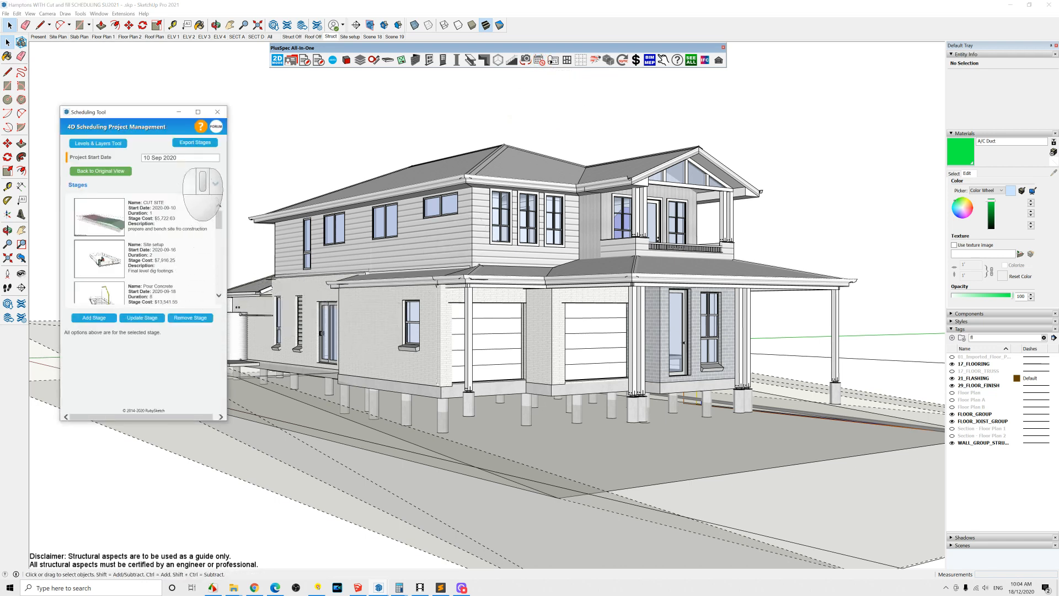
click(109, 223)
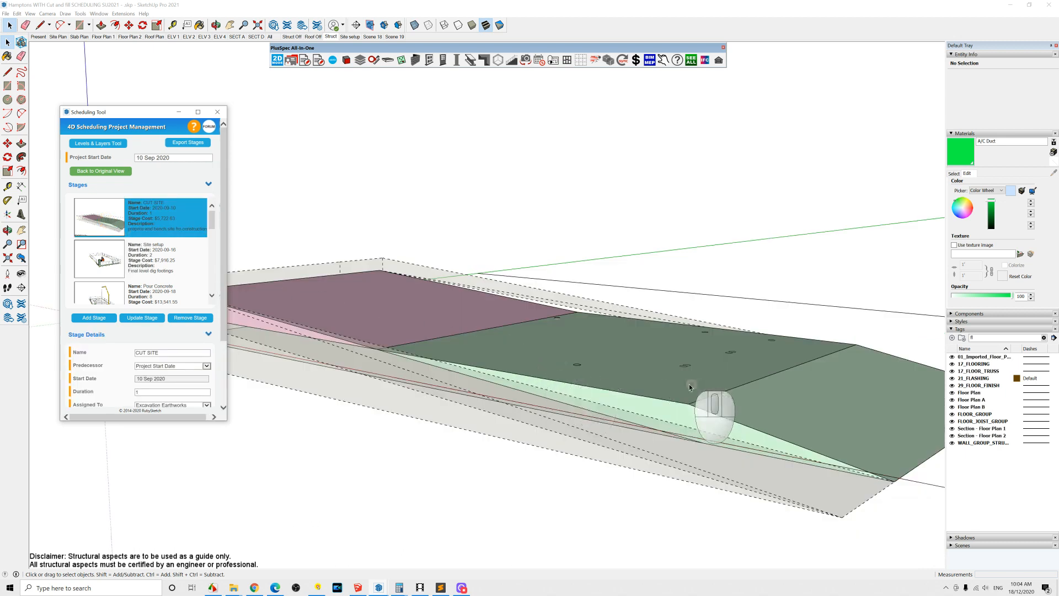
click(108, 260)
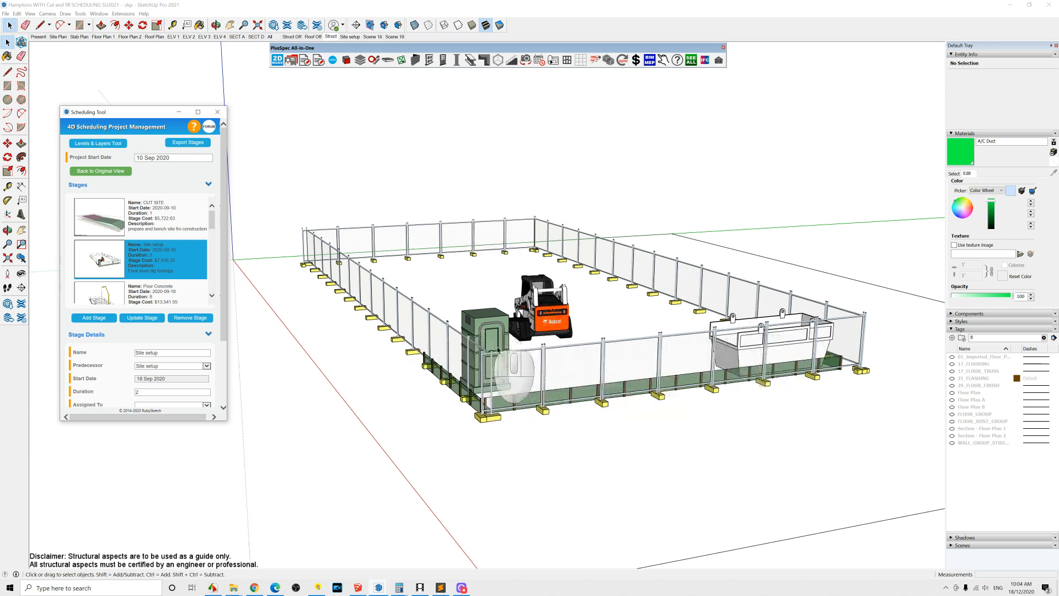
scroll(160, 248, down, 1)
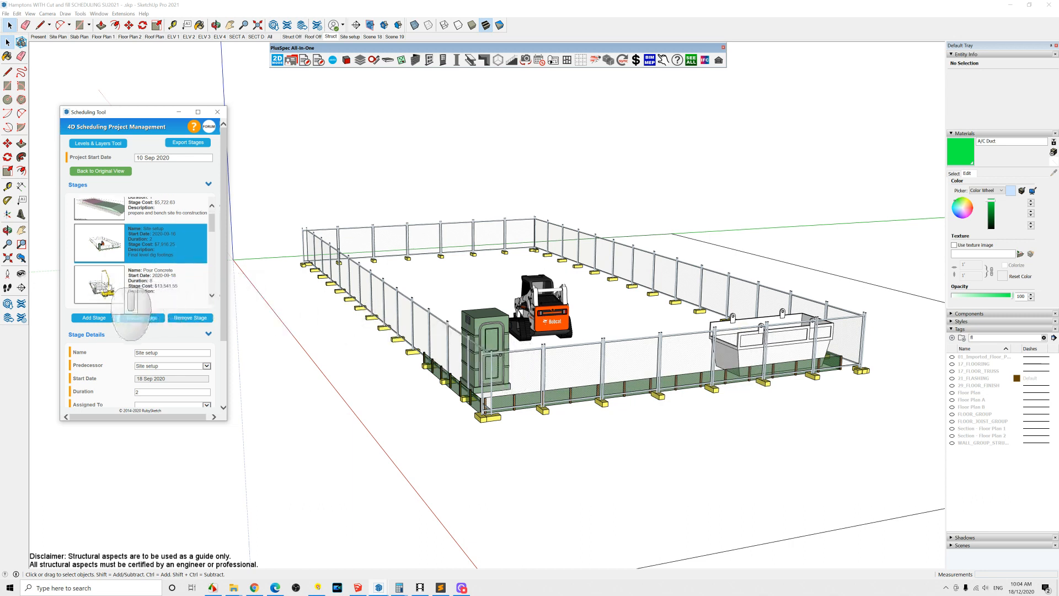
click(107, 287)
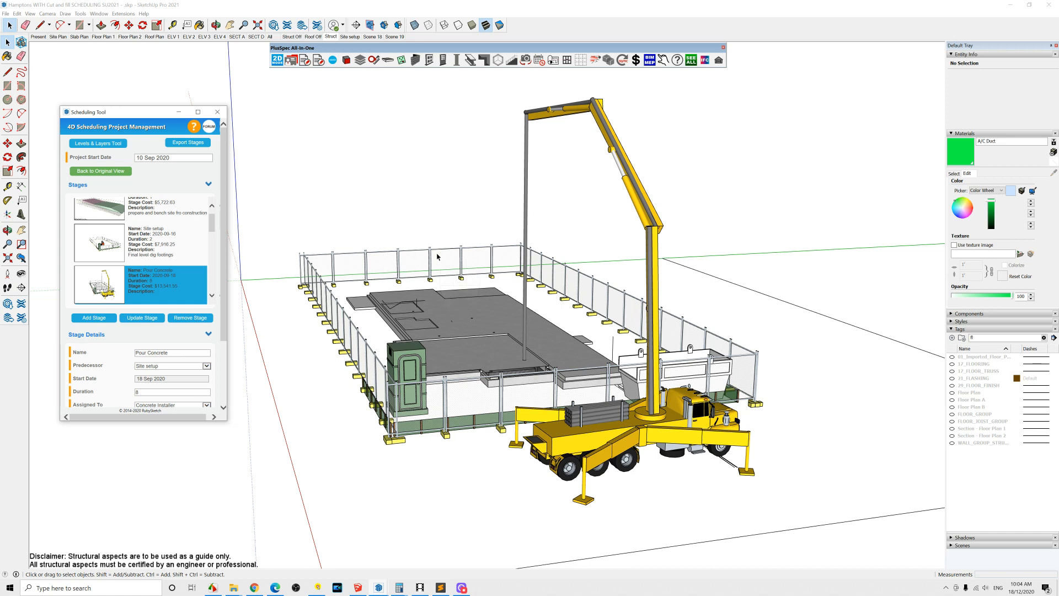
scroll(210, 231, down, 3)
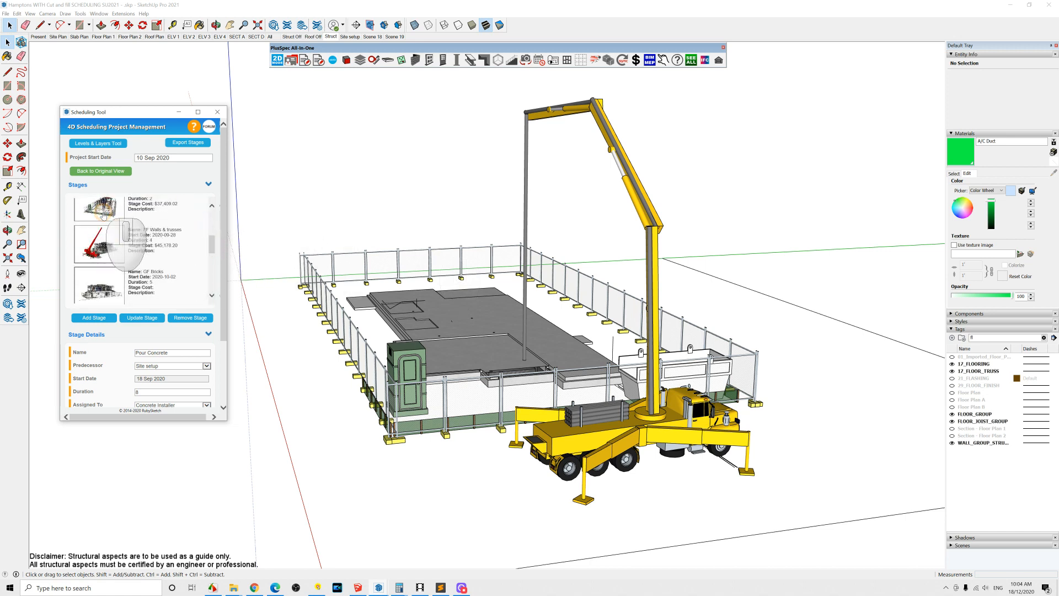
click(102, 215)
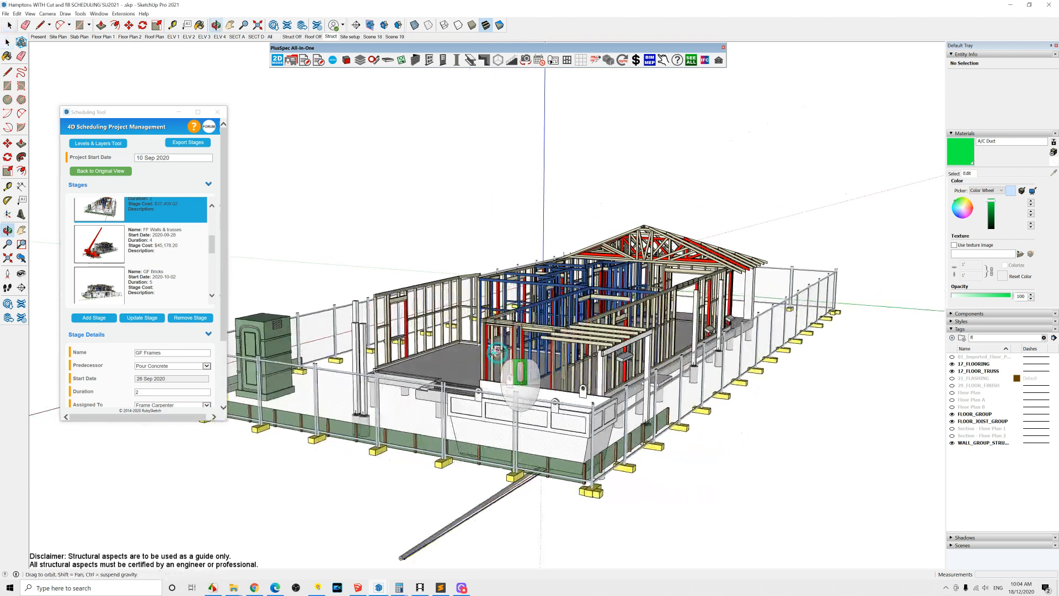
Step: Continue through the GF Bricks, FF Cladding and Fascia and Barge stages, orbiting to view the model
scroll(167, 252, down, 1)
click(103, 271)
scroll(147, 273, down, 2)
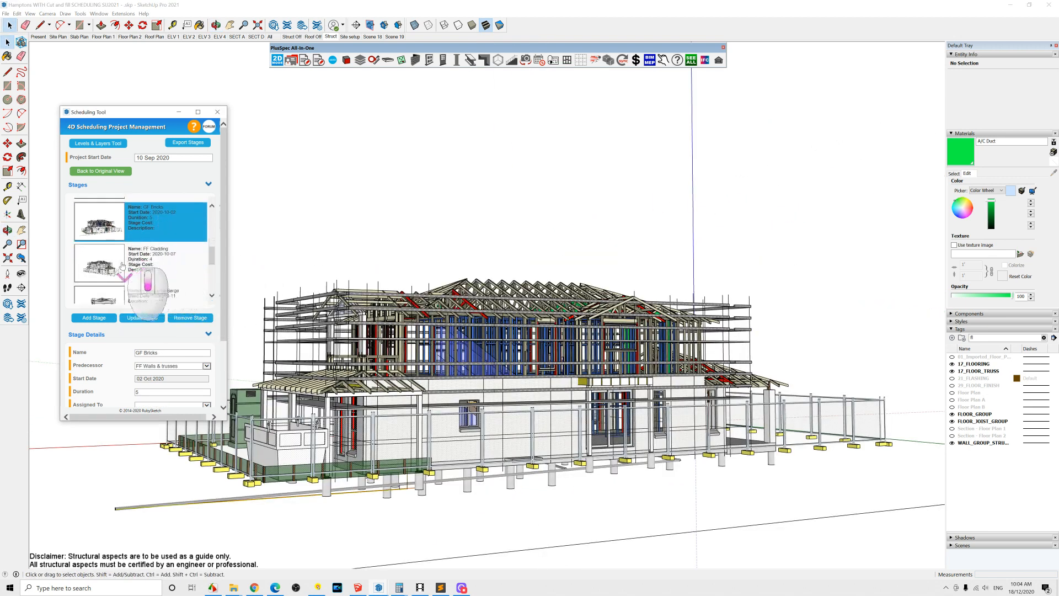
click(148, 267)
scroll(147, 266, down, 1)
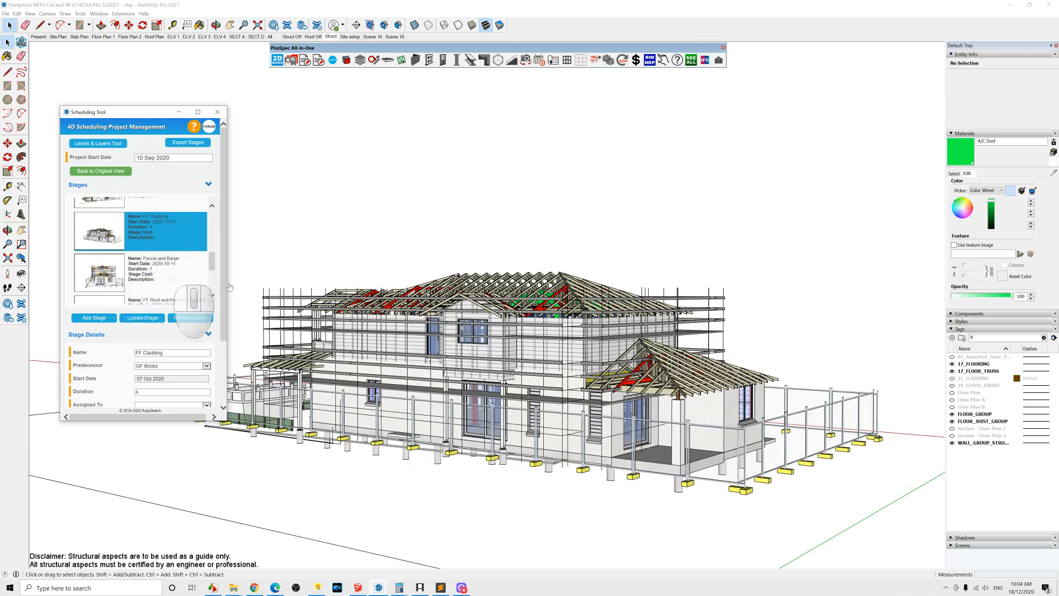
click(138, 273)
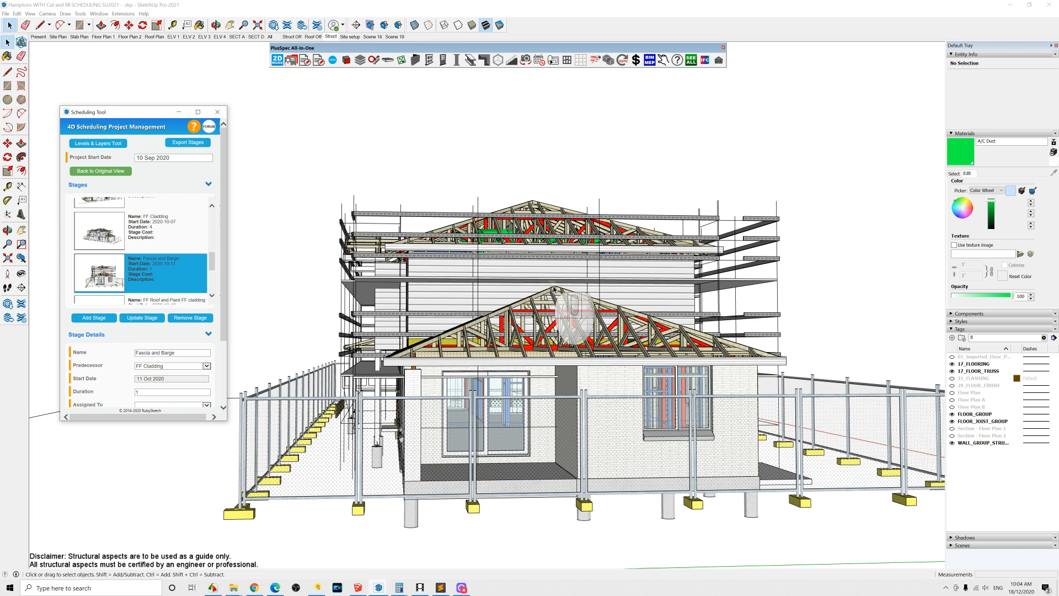
middle_drag(633, 302, 486, 319)
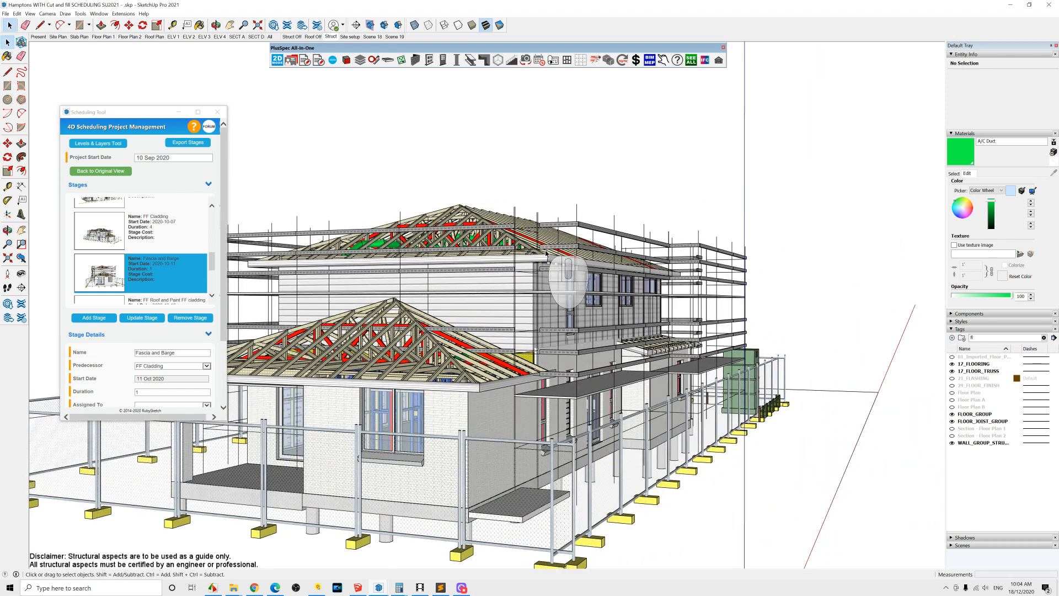
Step: Open the PlusSpec Layout Tool and look at its paper size options
click(554, 61)
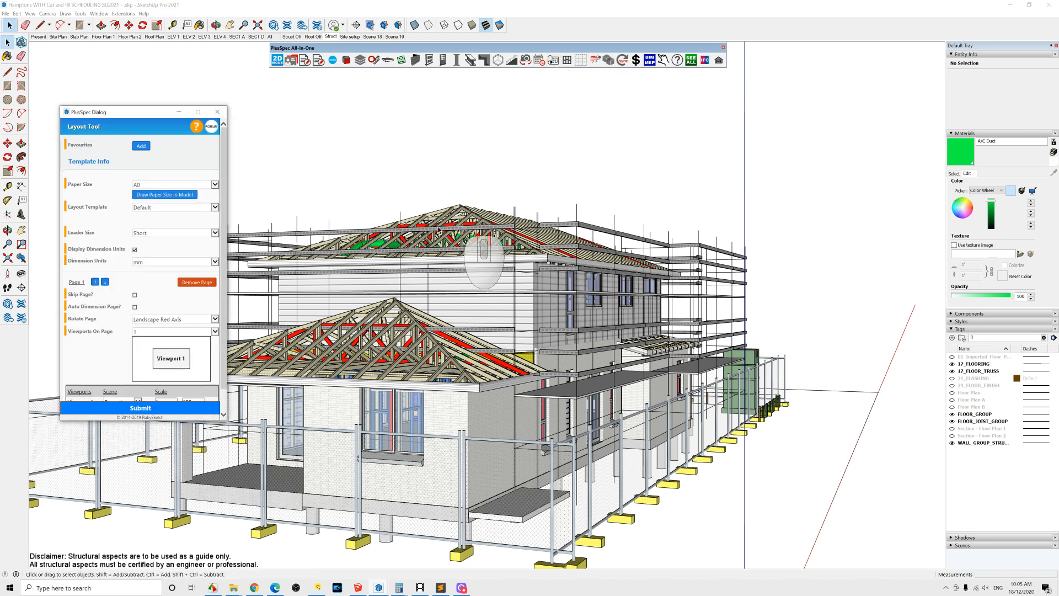
click(215, 185)
click(216, 186)
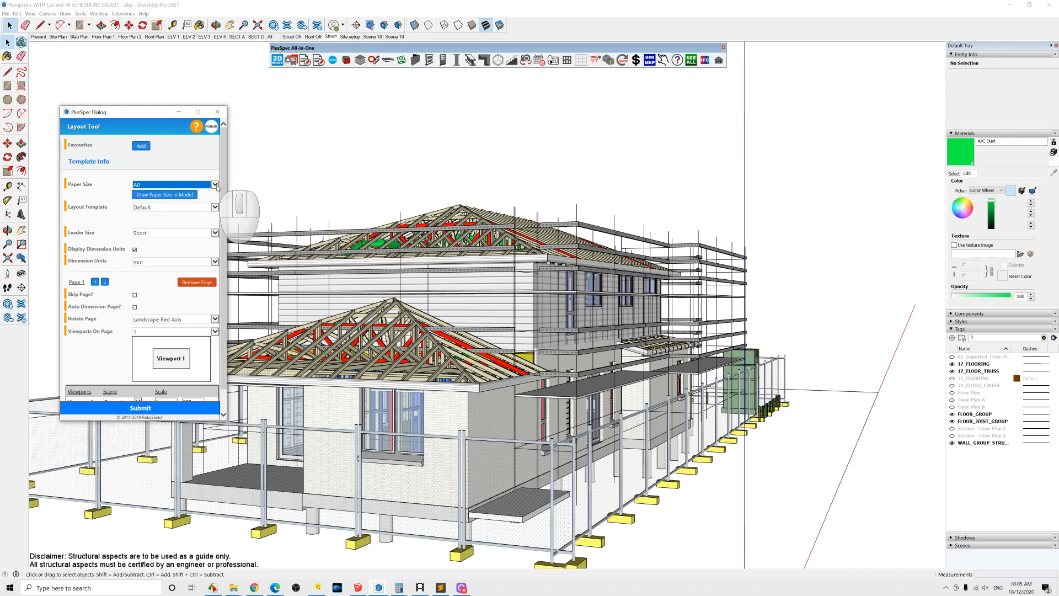
Step: Switch to the ELV 1 and Struct scenes, then open one first-floor wall frame and hide the rest to inspect it
click(176, 37)
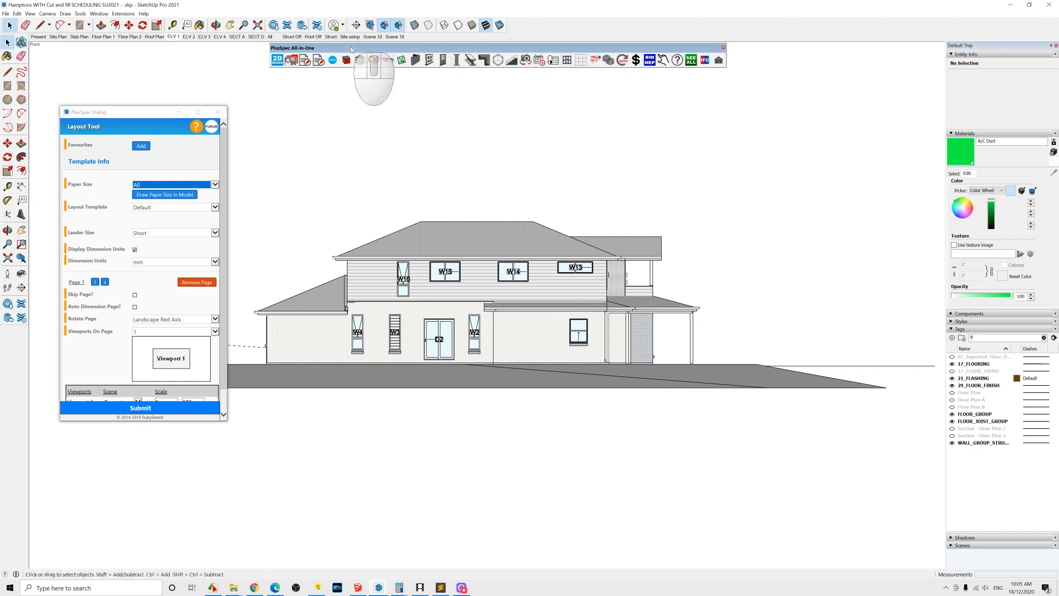
click(331, 36)
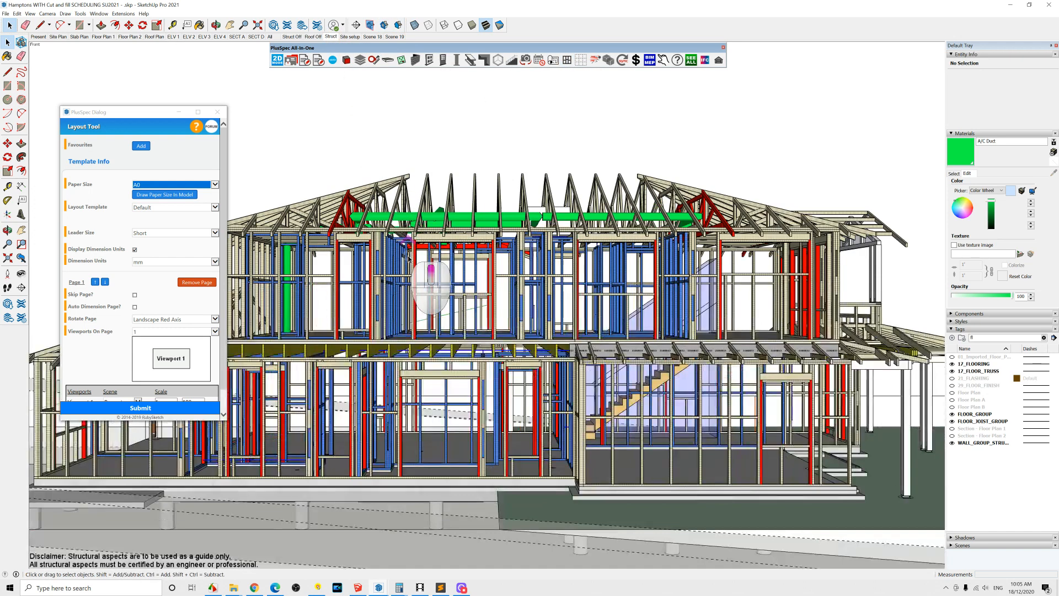
middle_drag(411, 249, 557, 248)
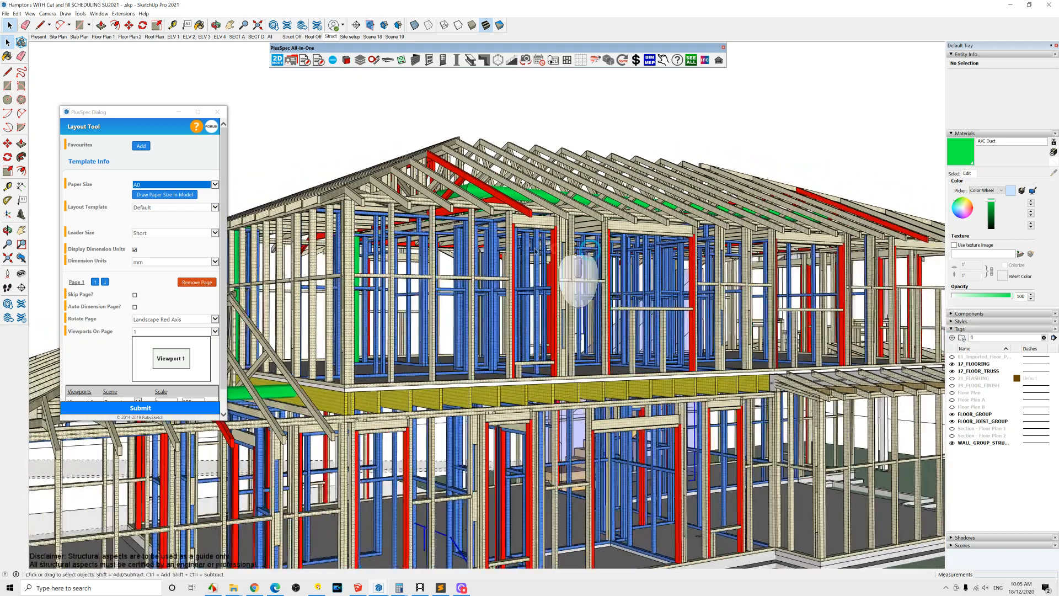
double_click(424, 205)
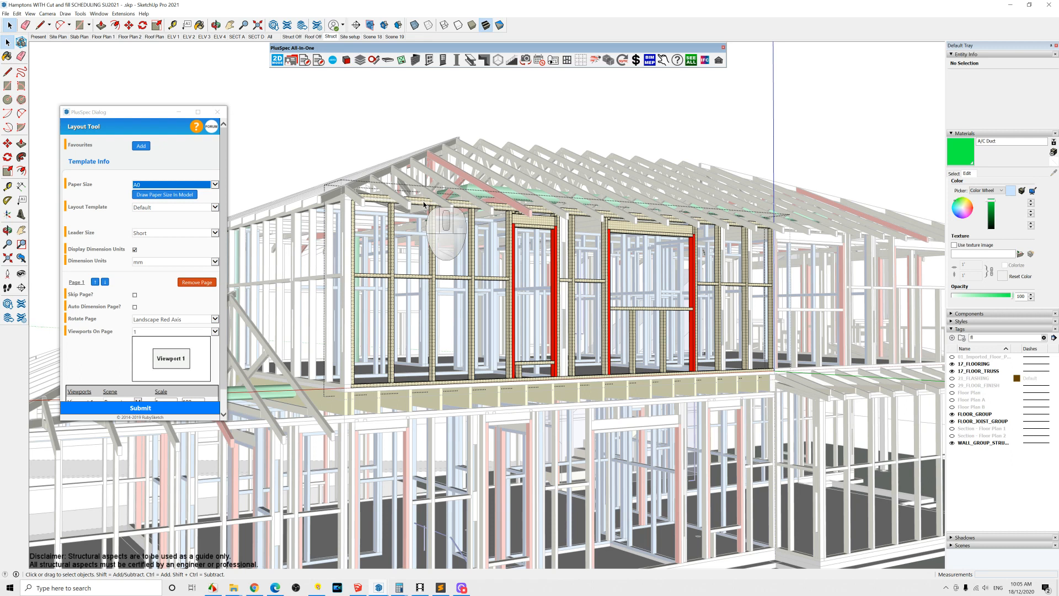
key(ctrl+h)
middle_drag(475, 265, 414, 273)
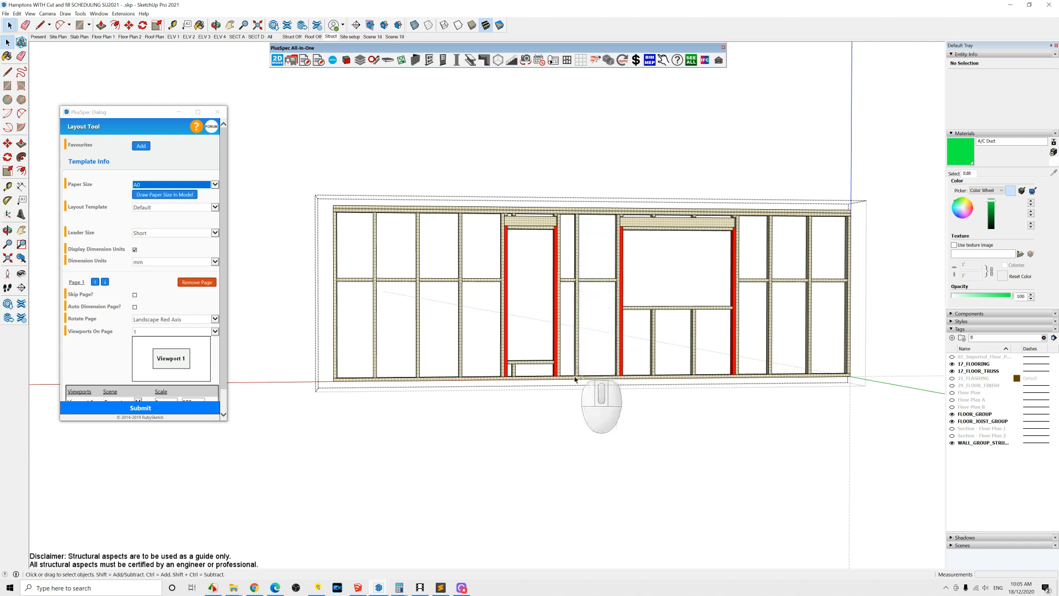
middle_drag(511, 270, 546, 276)
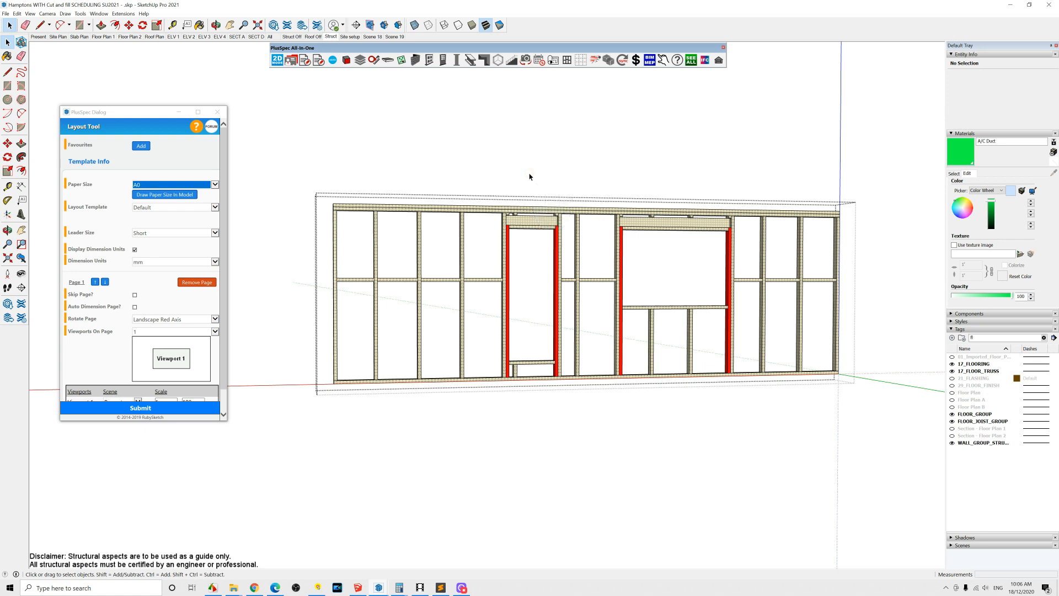
middle_drag(530, 176, 616, 207)
Step: Open the Grid Tool, switch to the Untitled model and delete all of its contents
click(548, 134)
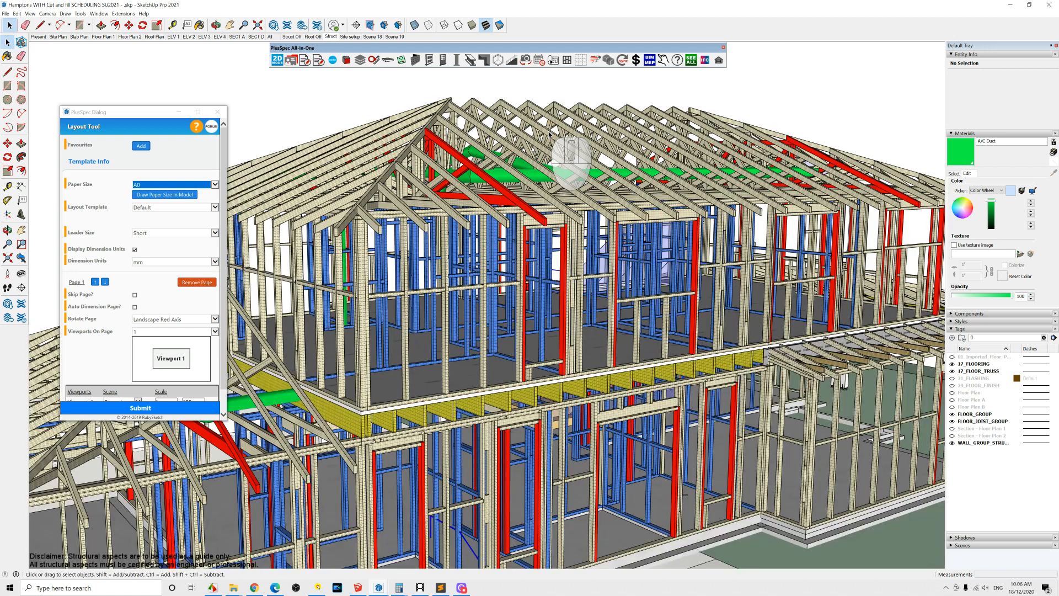
click(580, 64)
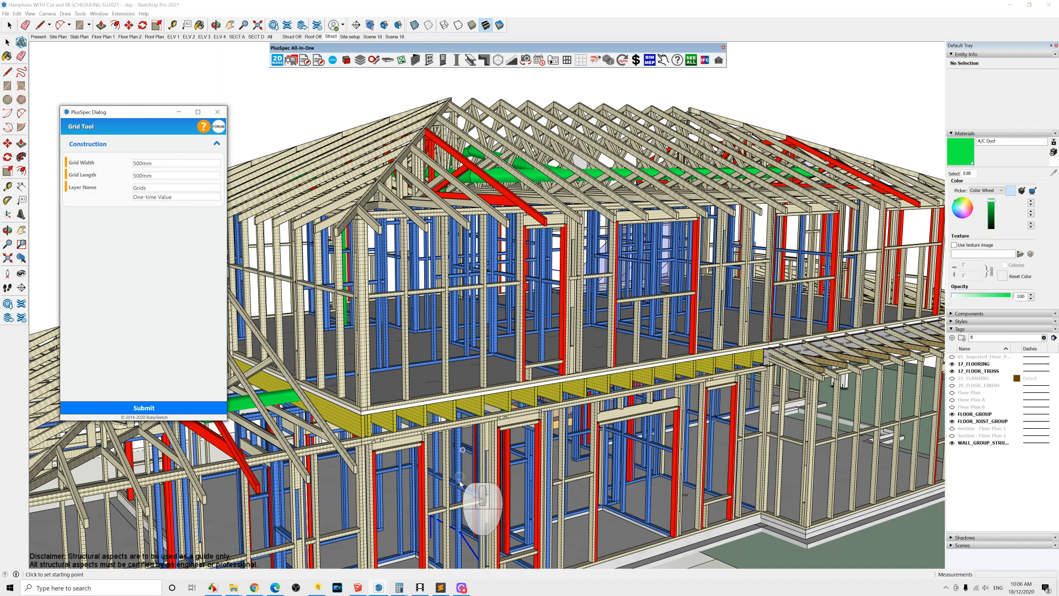
mouse_move(381, 588)
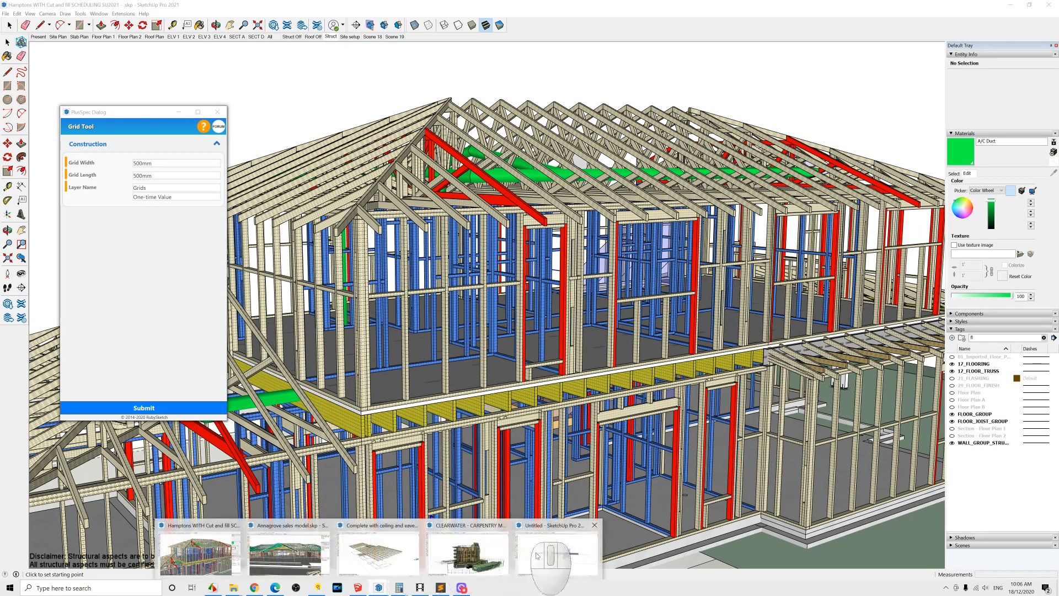
click(555, 546)
middle_drag(618, 287, 501, 305)
middle_drag(590, 293, 687, 328)
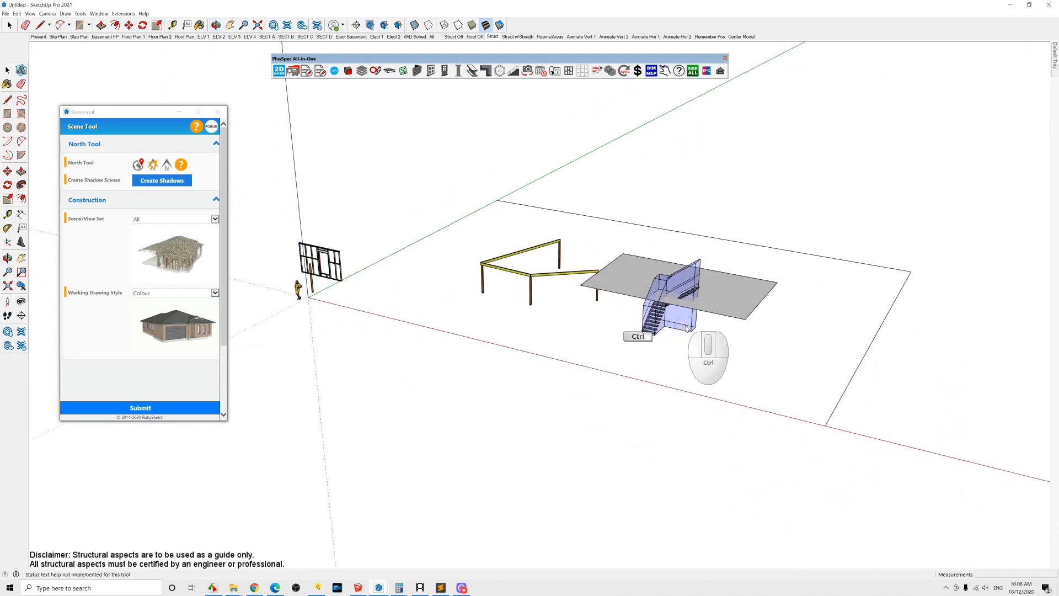
key(ctrl+a)
key(Delete)
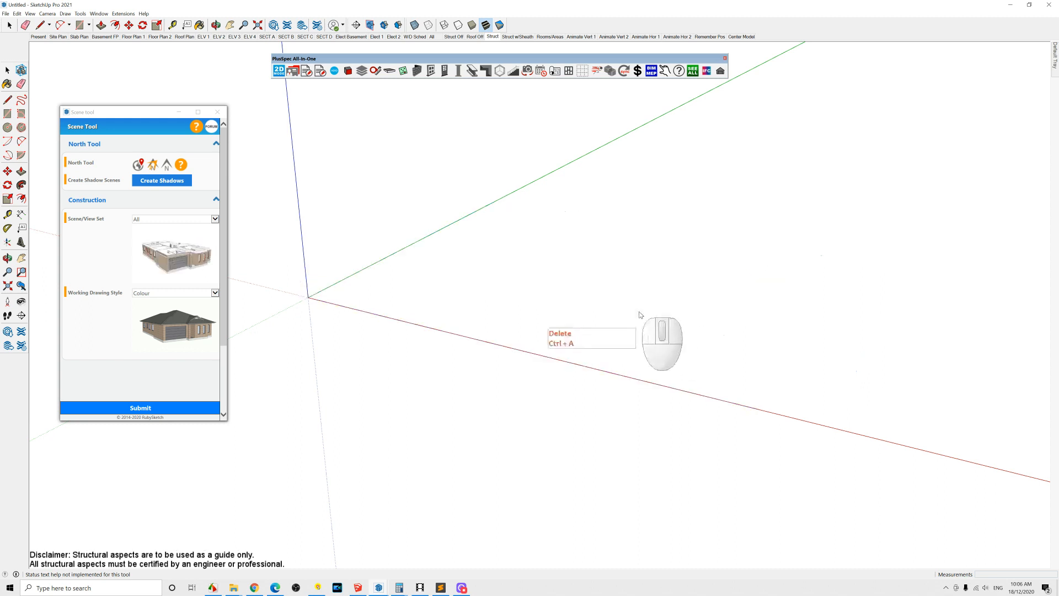
Step: Draw a 500 mm by 500 mm grid about 35 m by 33 m from the origin with the Grid Tool, then show the All scene
click(583, 70)
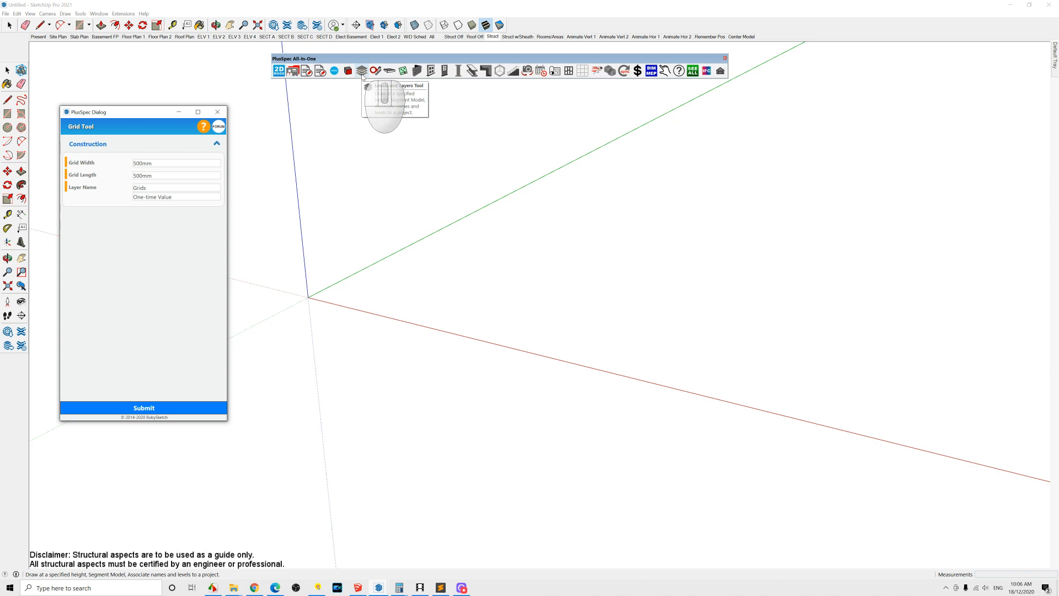
click(309, 298)
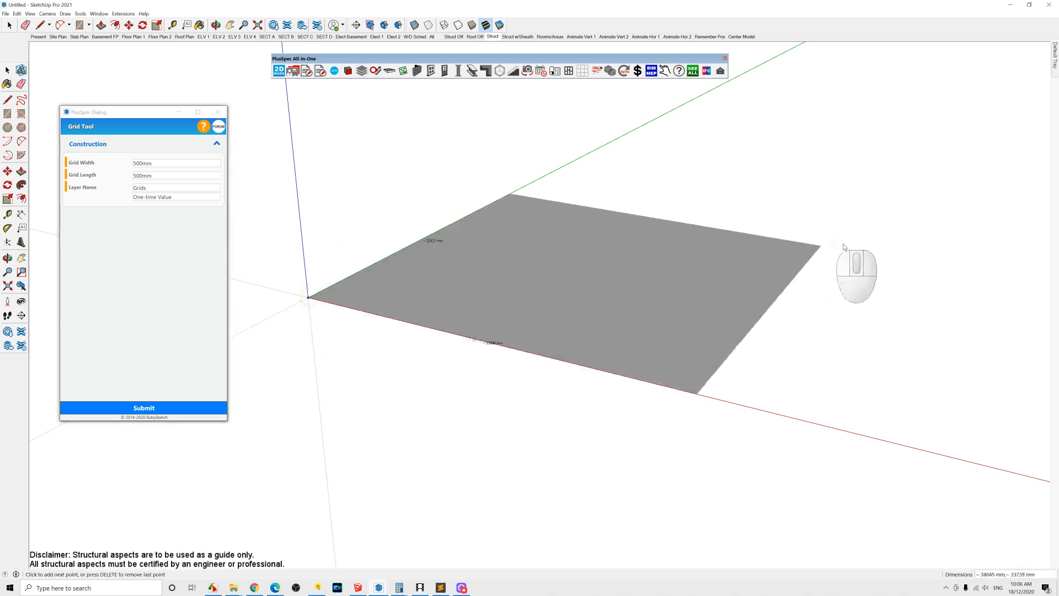
click(905, 238)
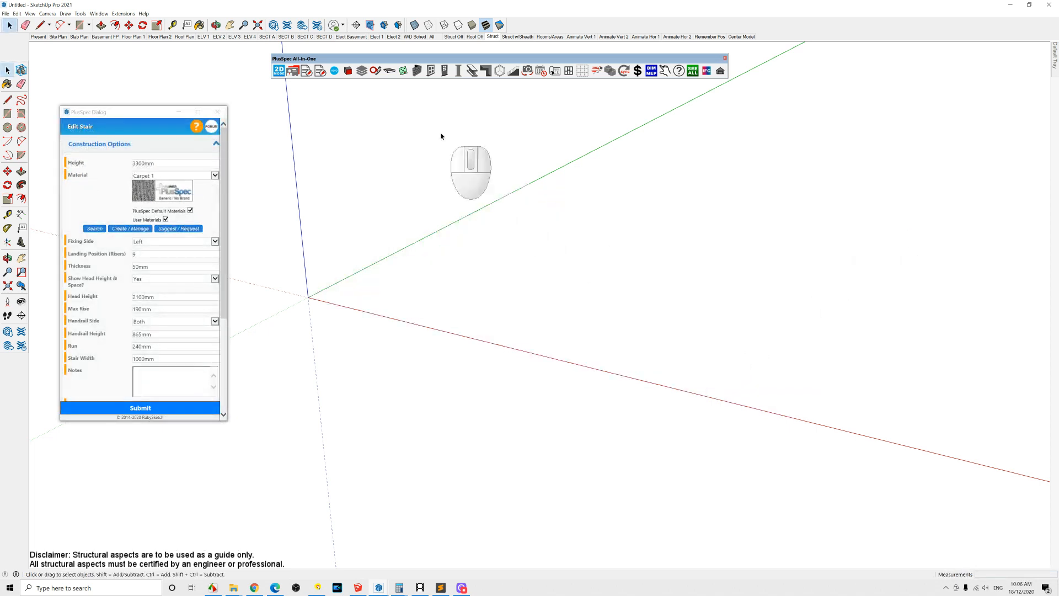
click(433, 37)
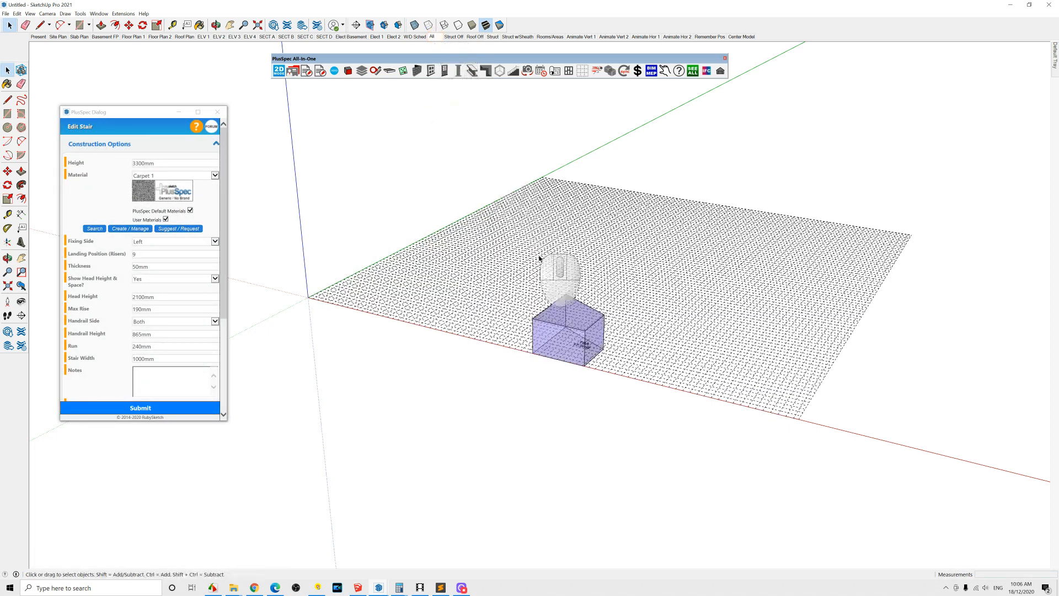
Step: Delete the leftover box object sitting on the grid
scroll(601, 348, up, 5)
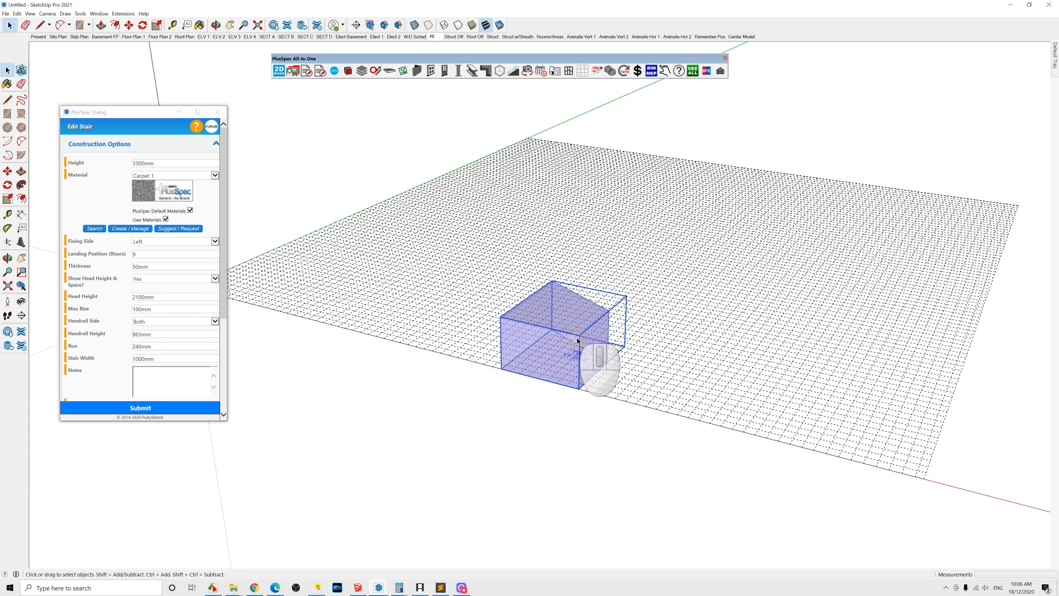
key(Delete)
middle_drag(536, 327, 439, 320)
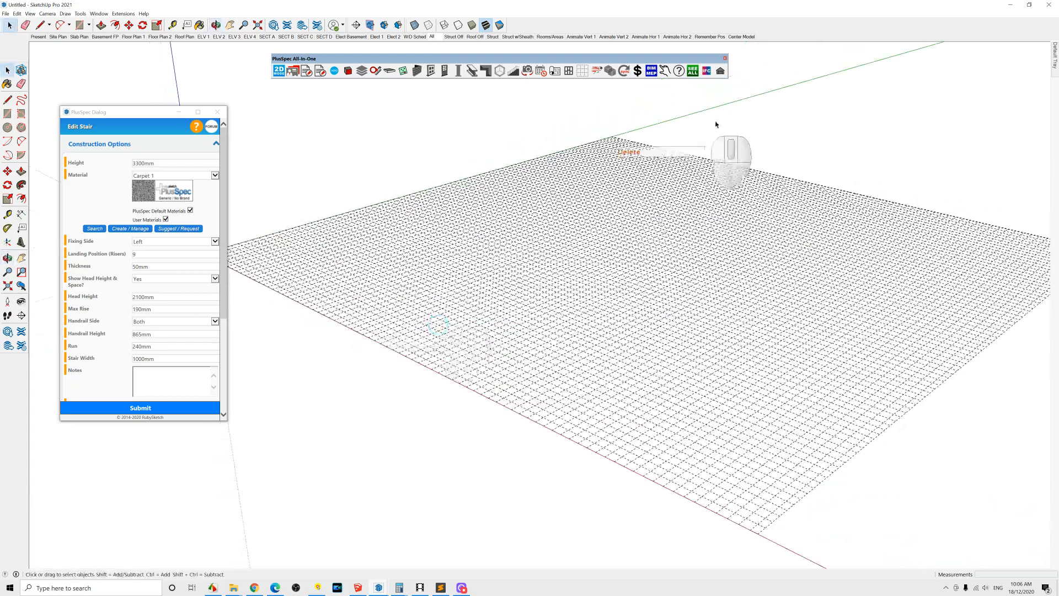
middle_drag(590, 281, 705, 308)
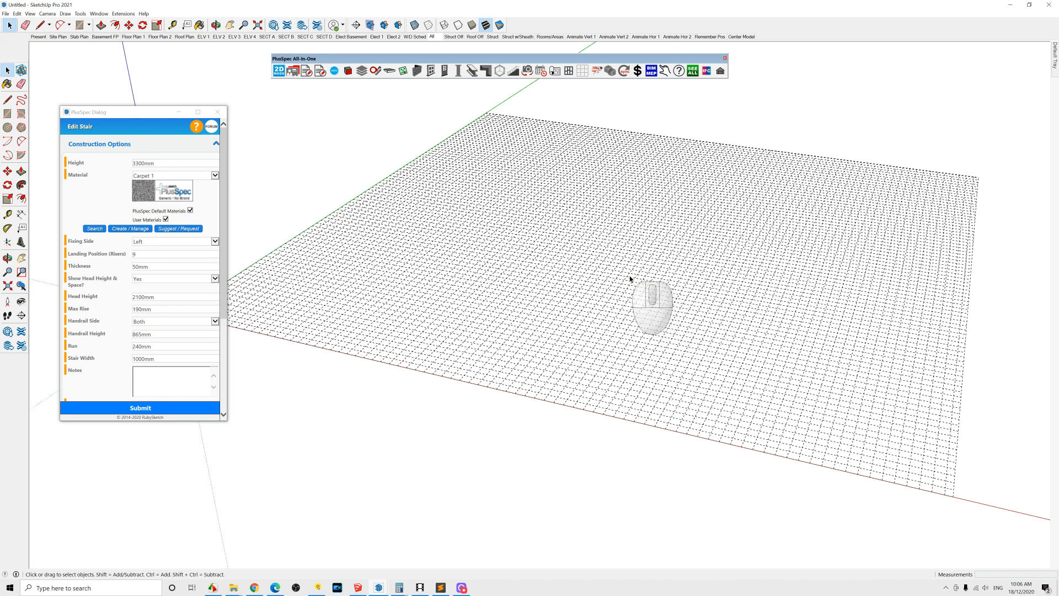
Step: Purge unused components, materials and styles from the model with the Clean Up tool
click(654, 248)
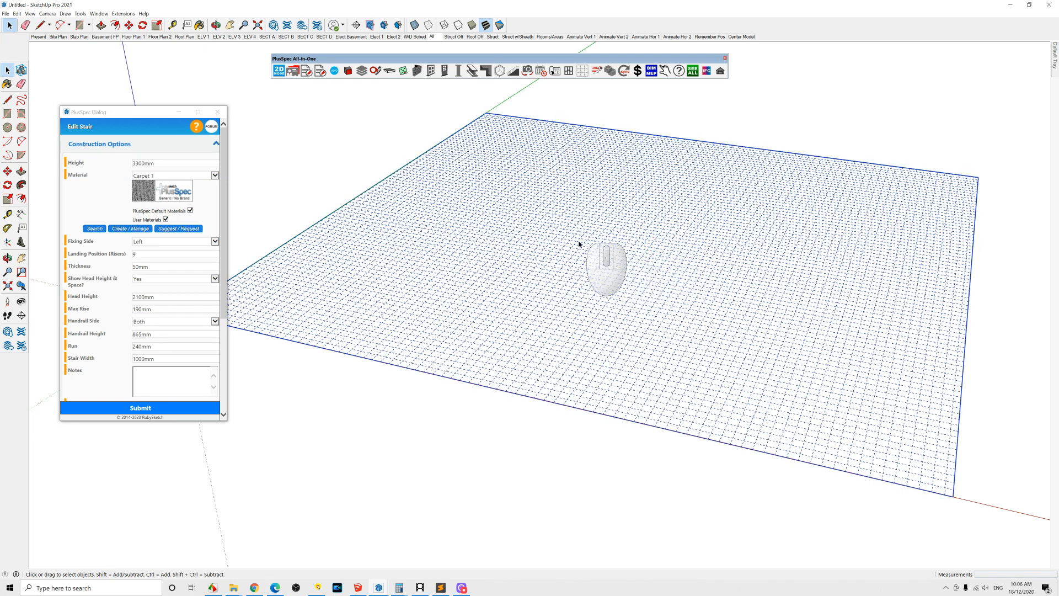
scroll(595, 254, up, 10)
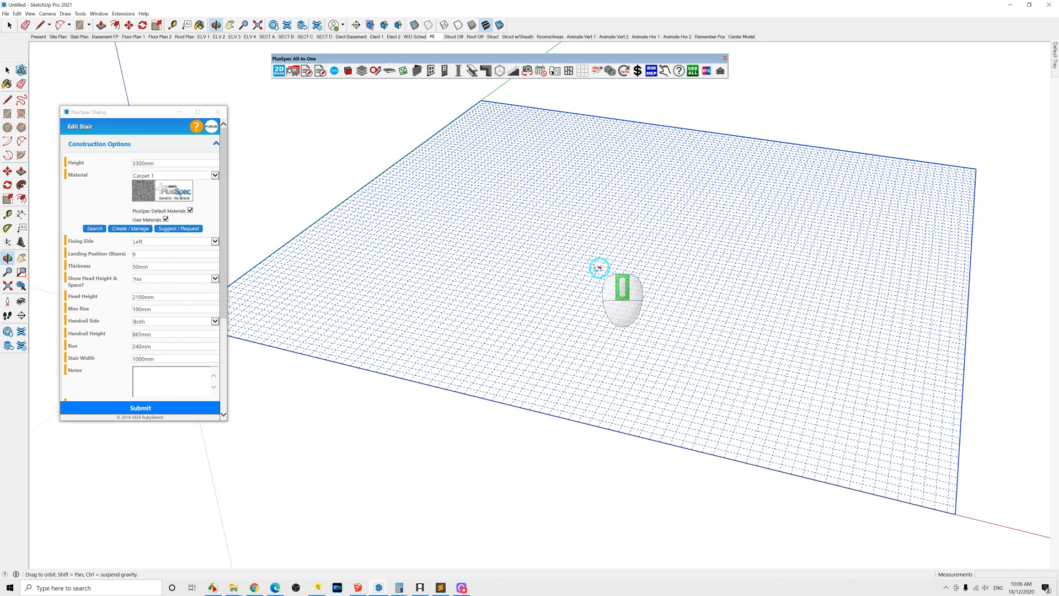
scroll(585, 428, up, 4)
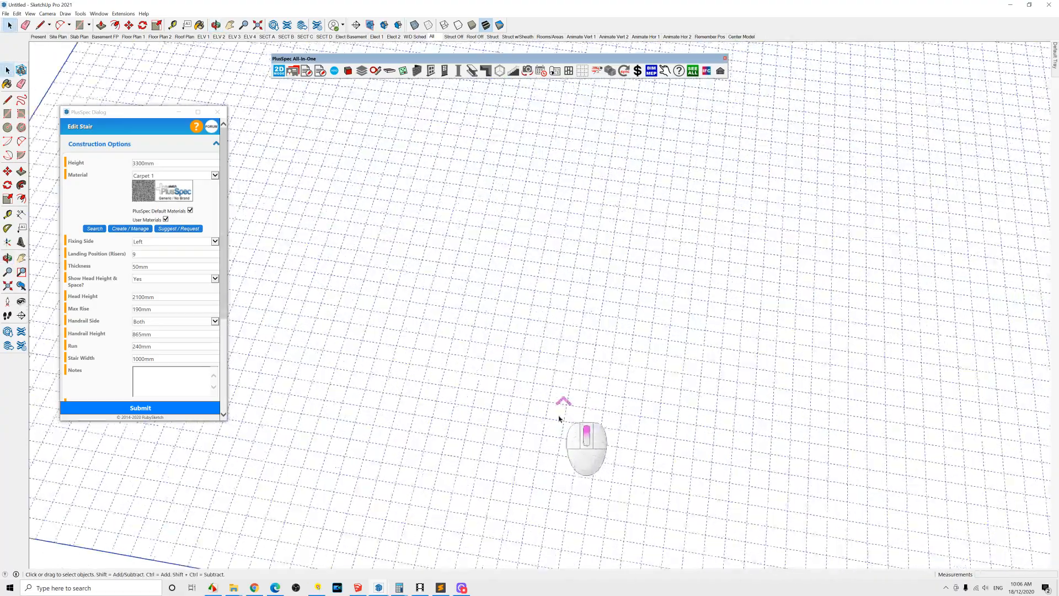
mouse_move(507, 325)
middle_down()
mouse_move(560, 272)
mouse_move(538, 298)
middle_up()
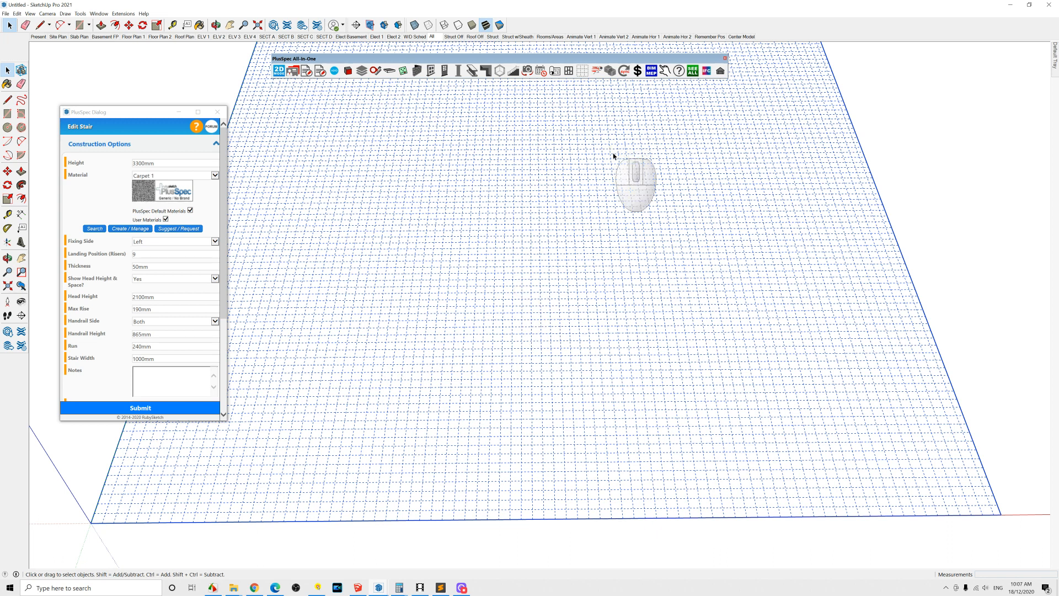
click(596, 72)
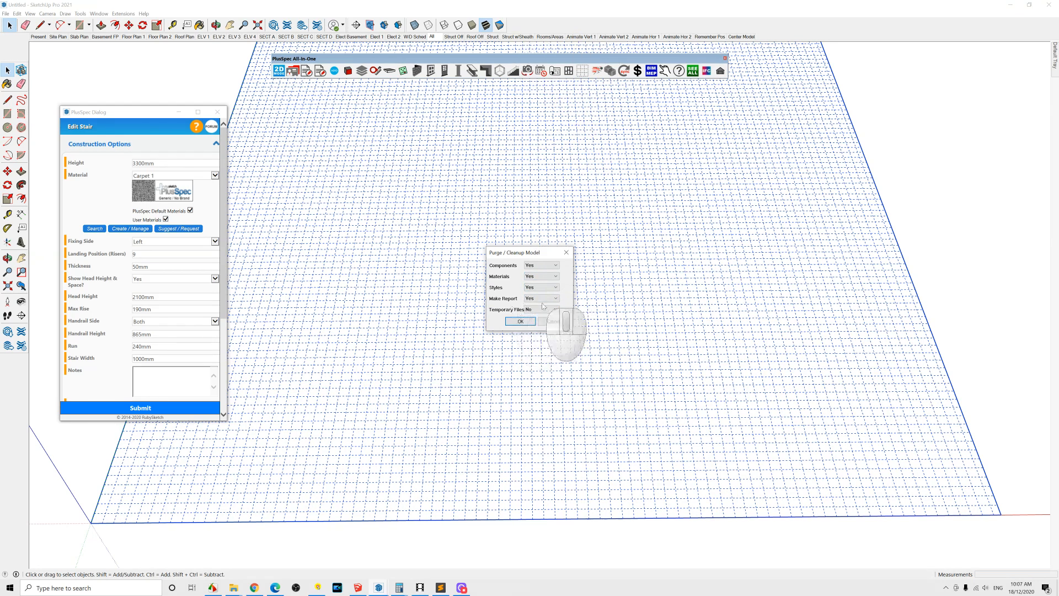
click(521, 322)
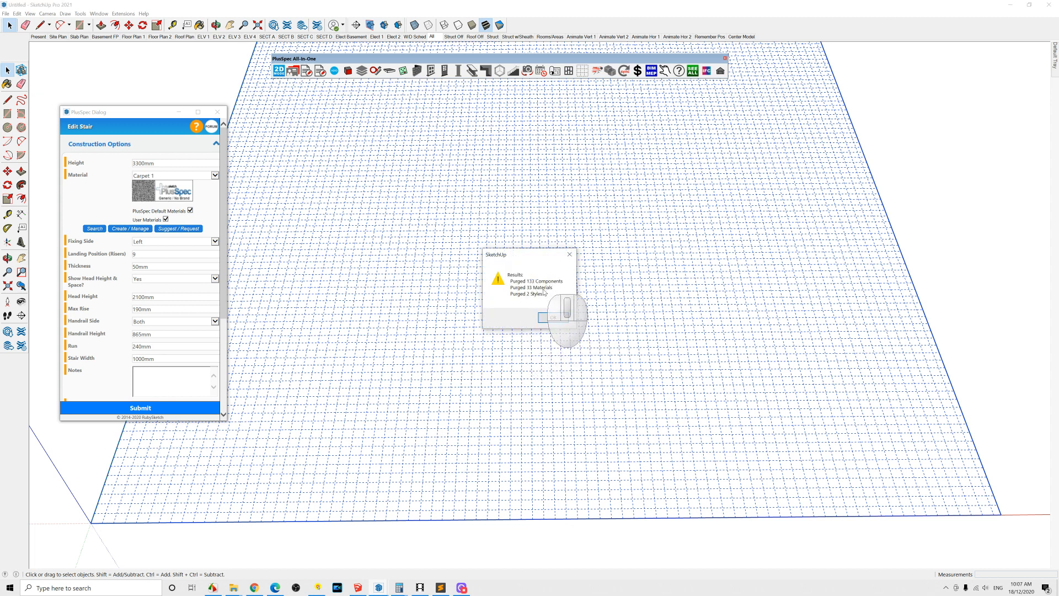
click(551, 319)
Step: Place an HPM Halogen Flood Lamp 500W electrical component on the grid with the Component Tool
middle_drag(590, 339, 493, 287)
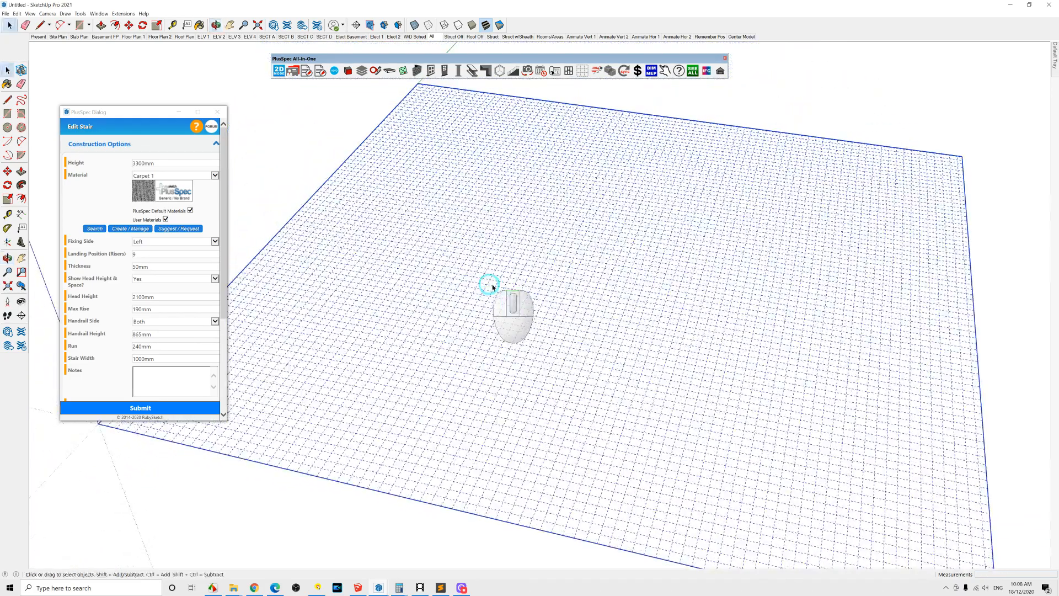
click(610, 71)
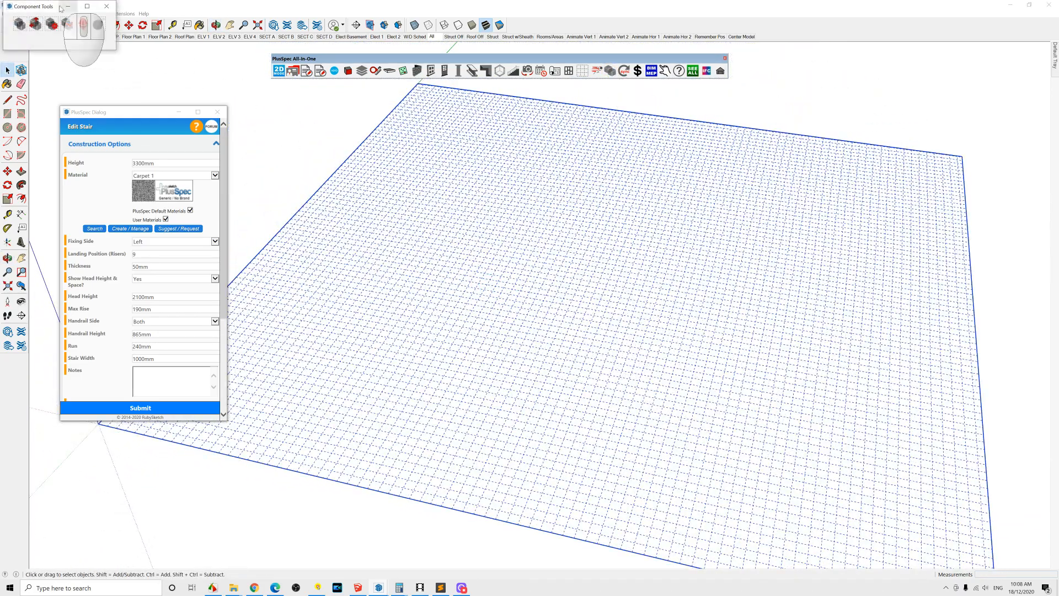
drag(48, 8, 338, 98)
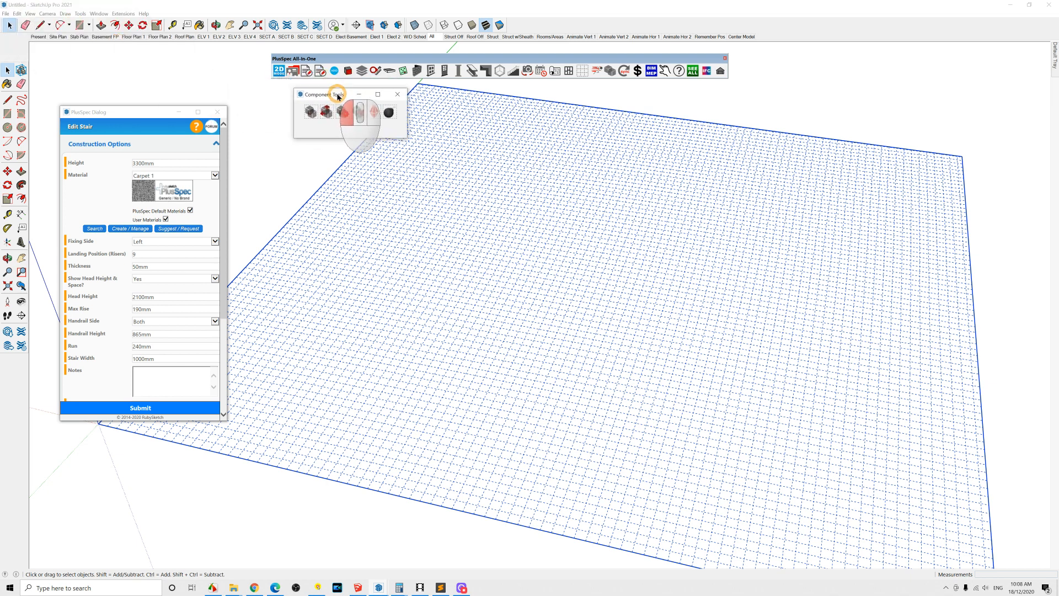
click(310, 113)
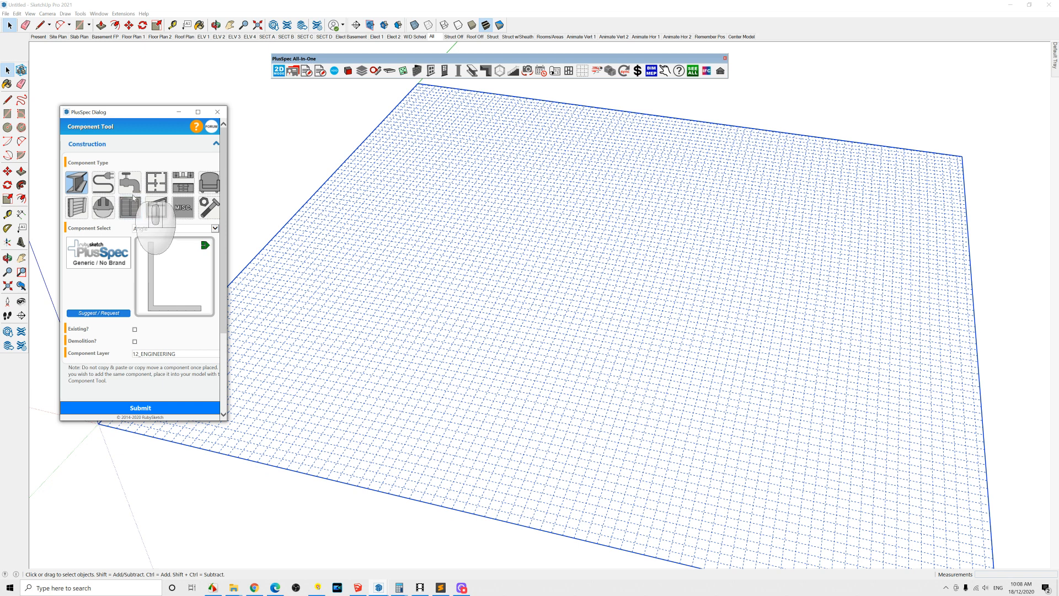
click(111, 187)
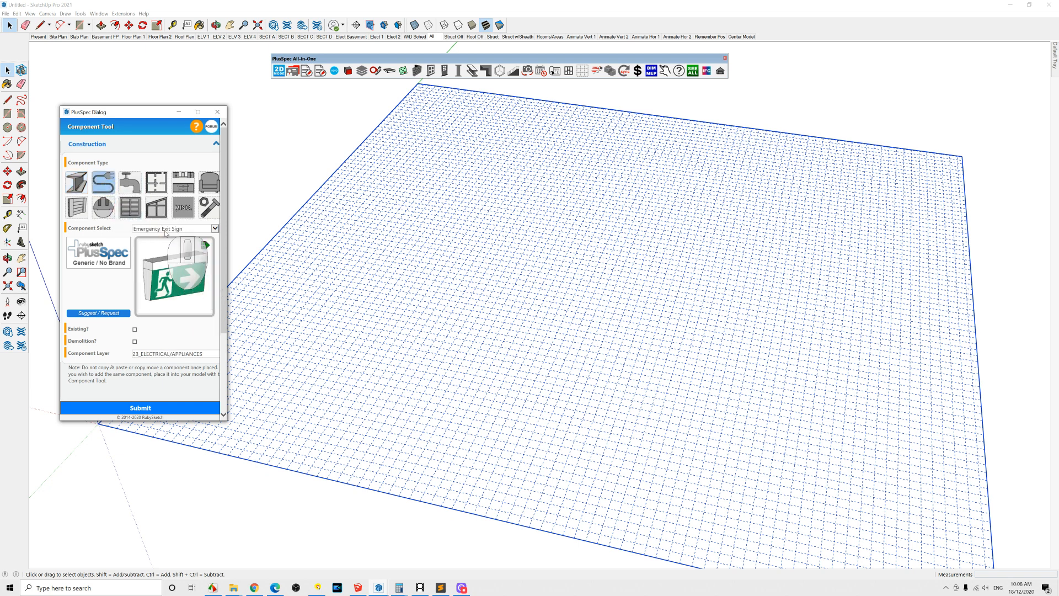
click(164, 230)
click(173, 243)
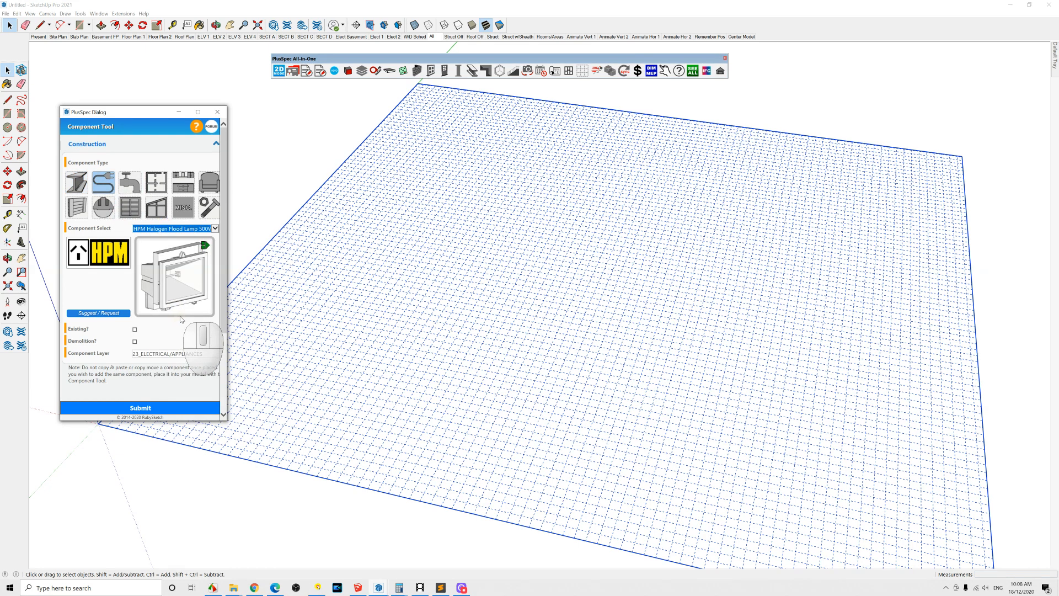
click(175, 409)
click(375, 371)
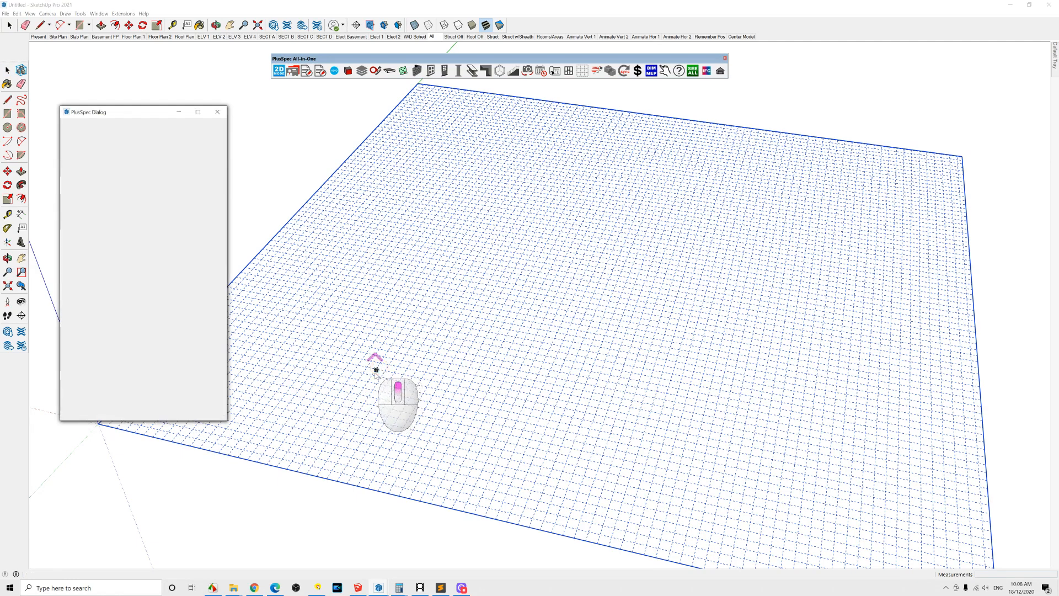
Step: Open the Takeoff Tool and review the electrical items listed under 23_ELECTRICAL/APPLIANCES, declining to turn on all geometry on closing
scroll(376, 370, up, 10)
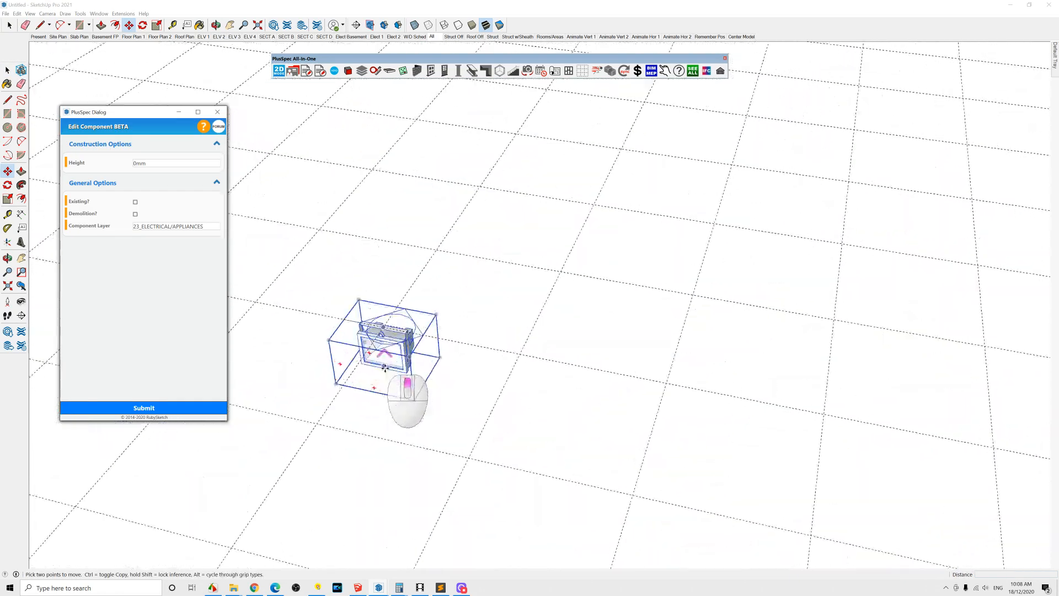
scroll(389, 355, up, 6)
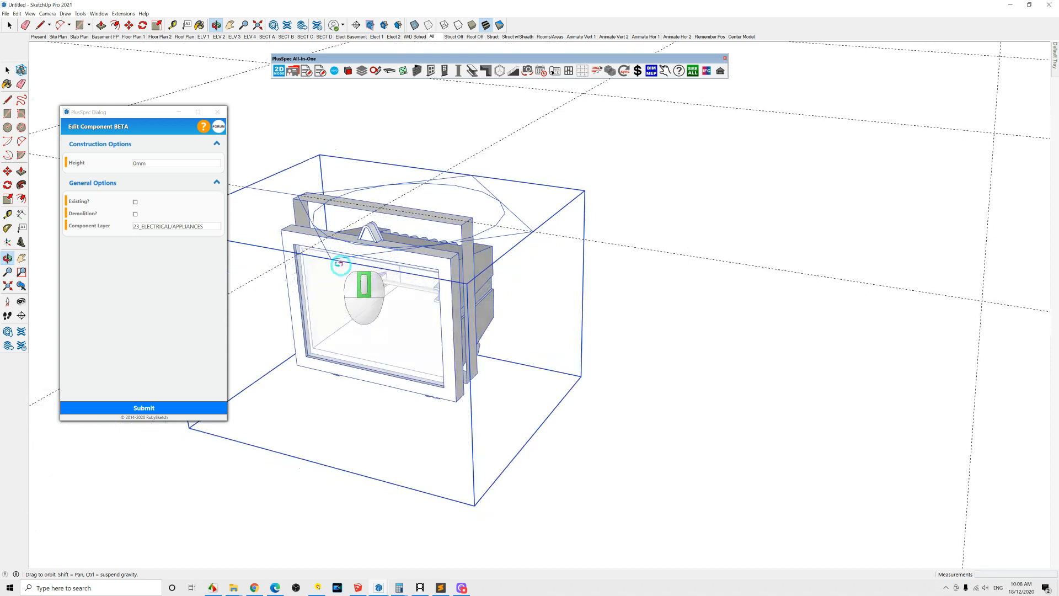
shift+middle_drag(392, 305, 444, 303)
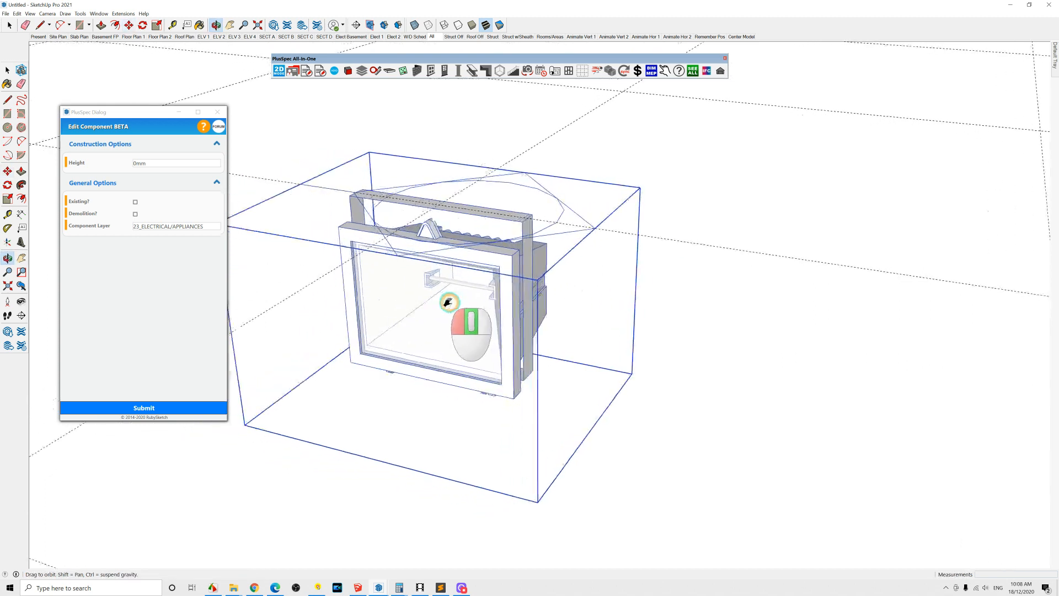
click(320, 71)
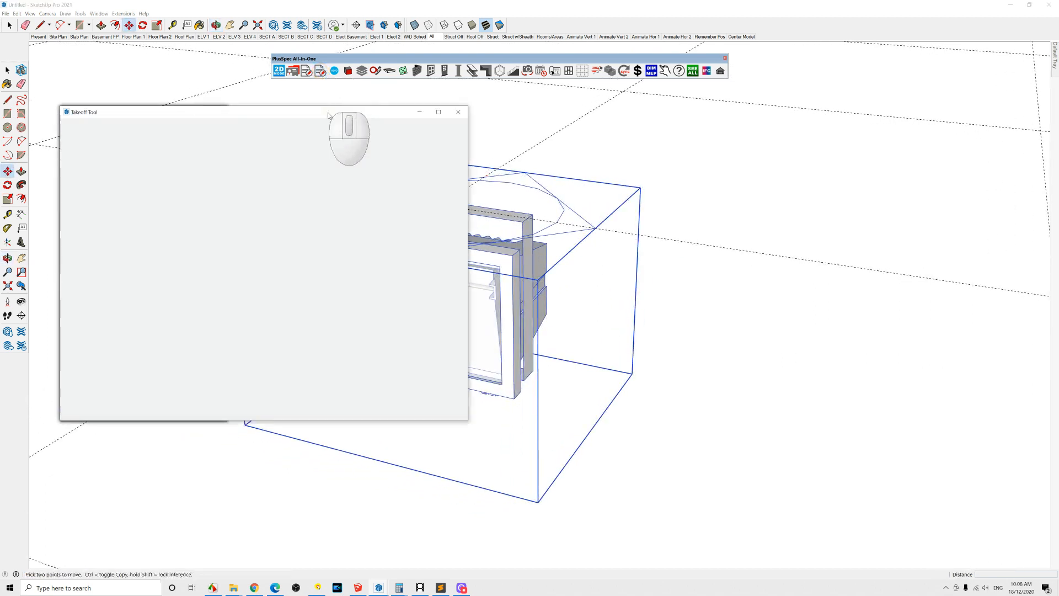
click(107, 205)
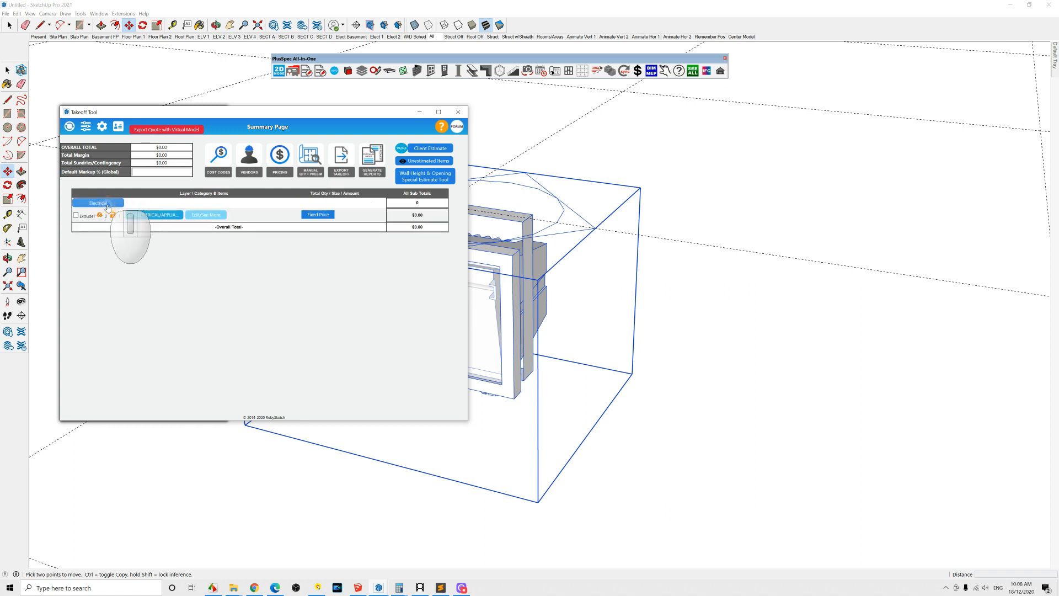
click(155, 219)
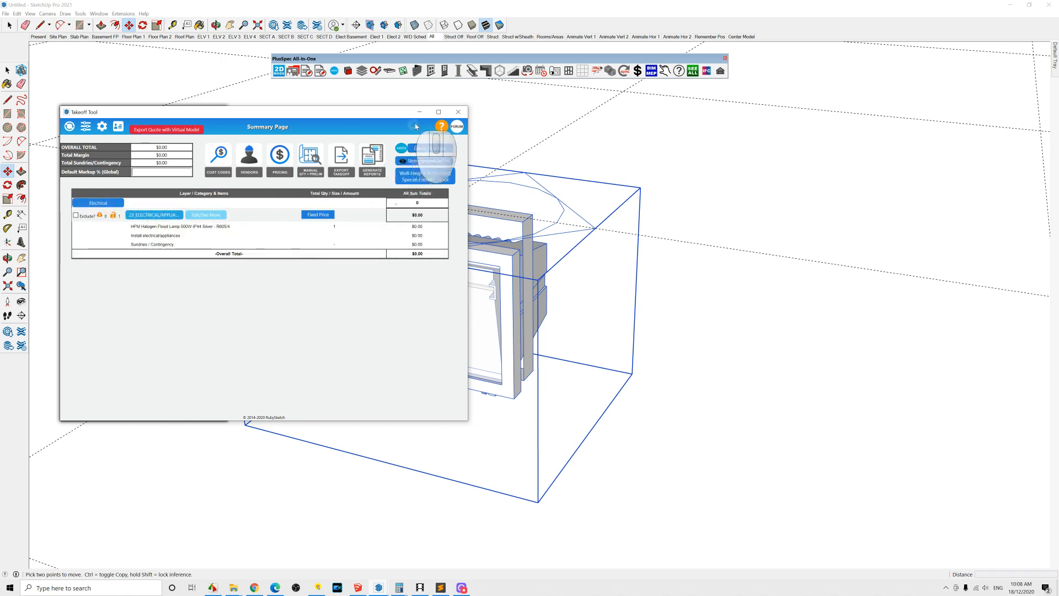
click(457, 113)
click(348, 285)
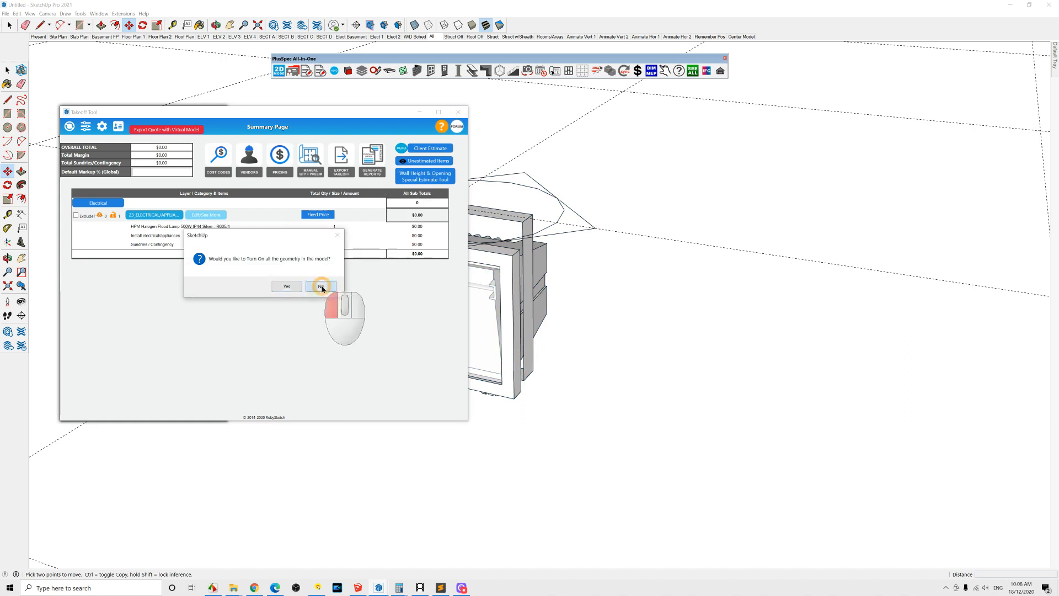
Step: Browse the different component categories available in the Component Tool
scroll(423, 259, down, 10)
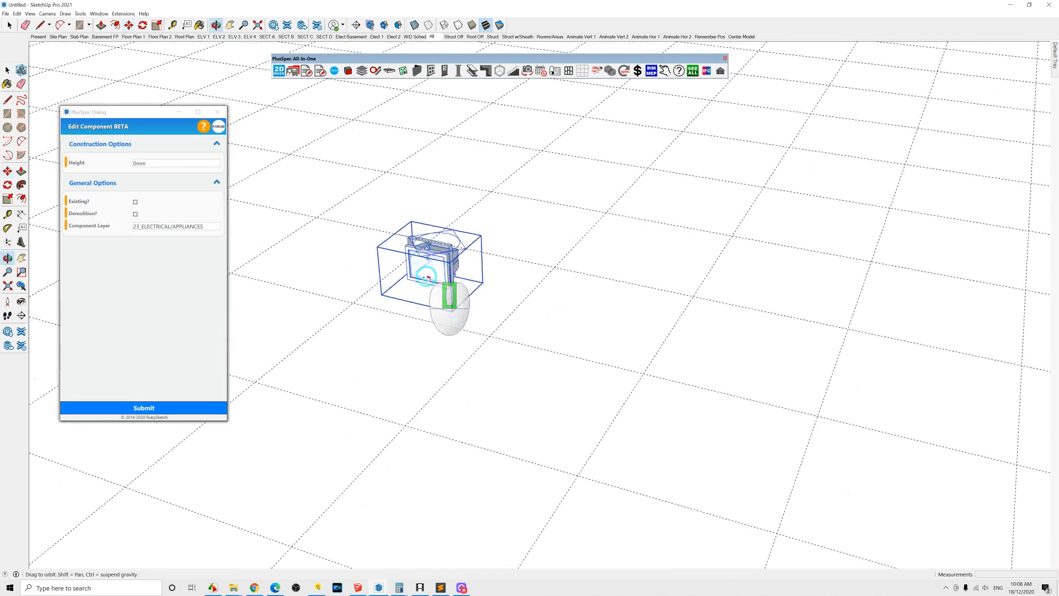
click(610, 70)
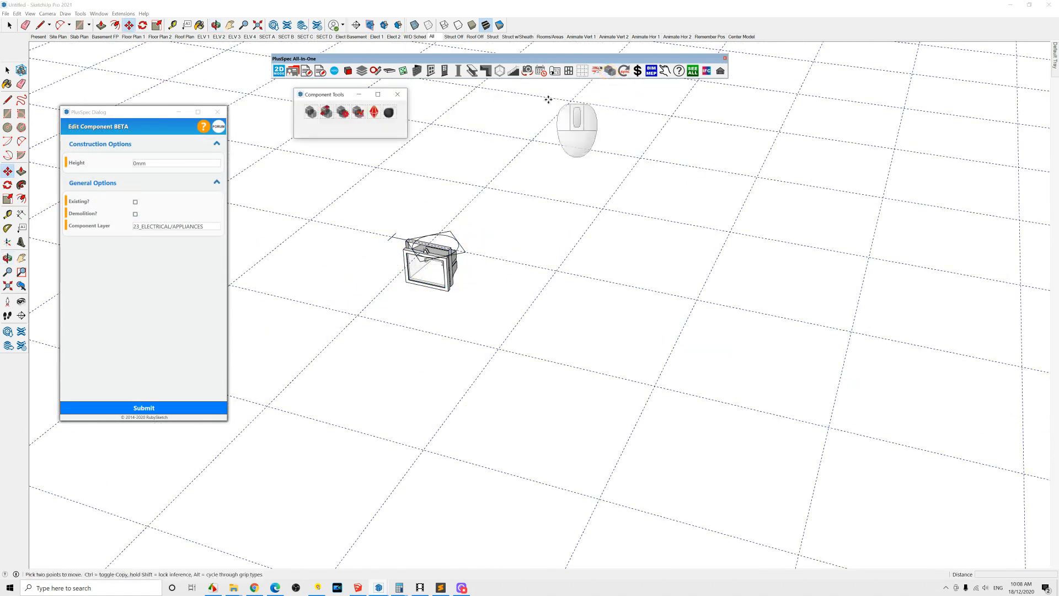
click(312, 112)
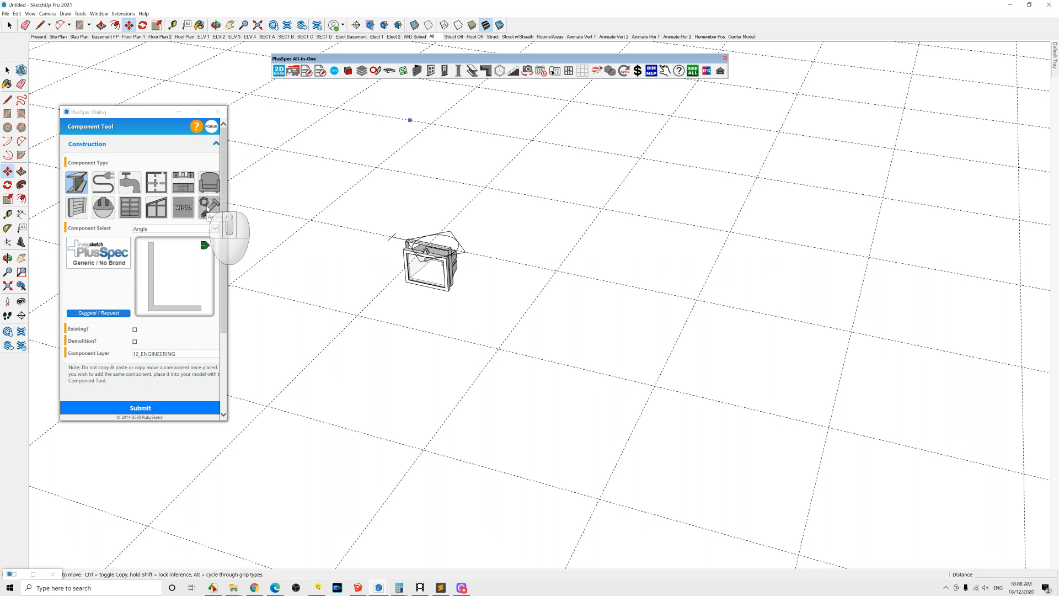
click(102, 213)
click(77, 210)
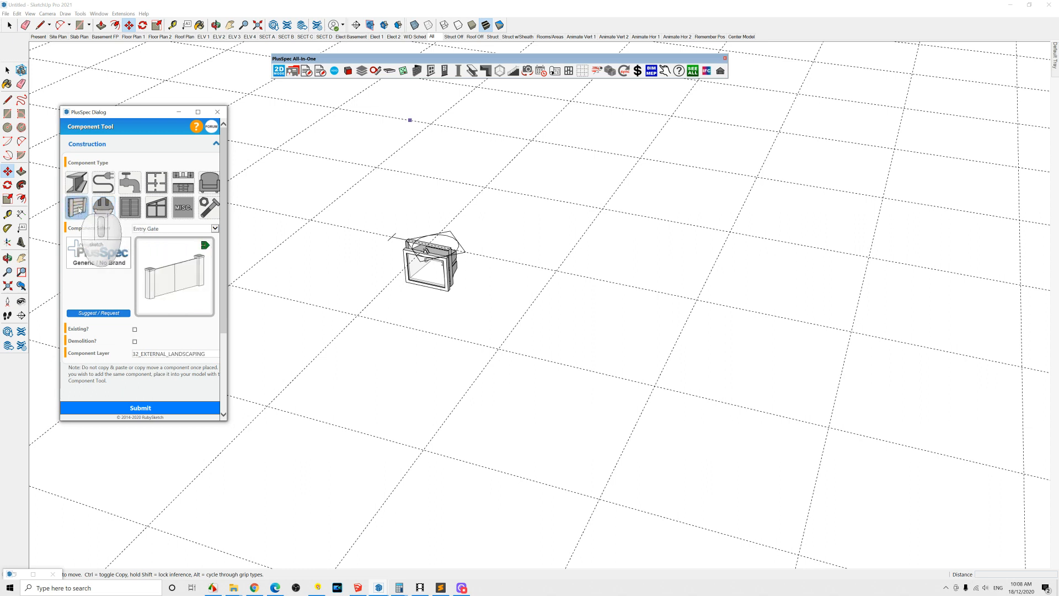
click(103, 182)
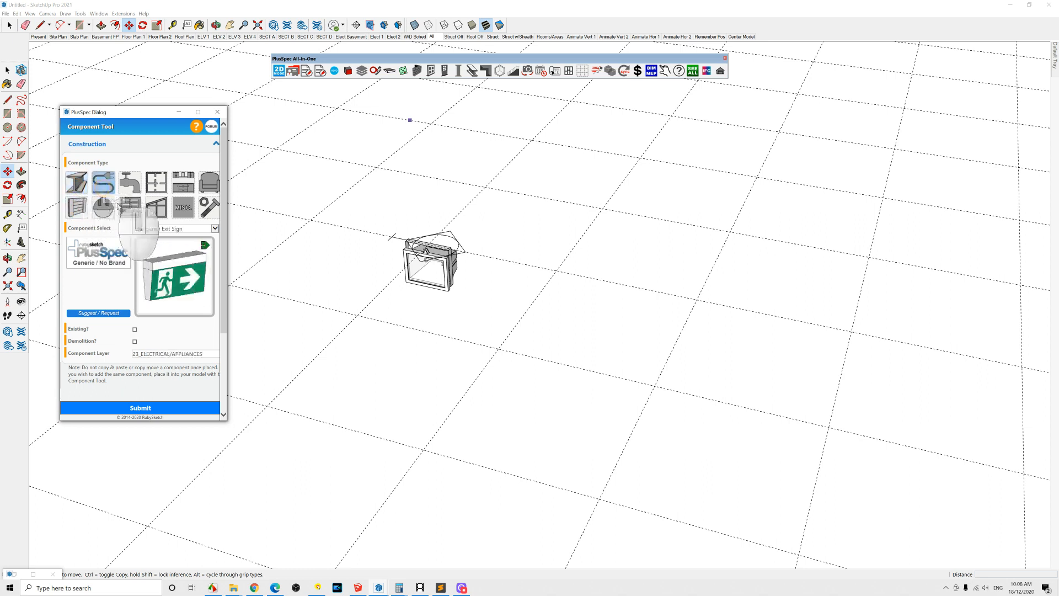
click(130, 207)
click(157, 208)
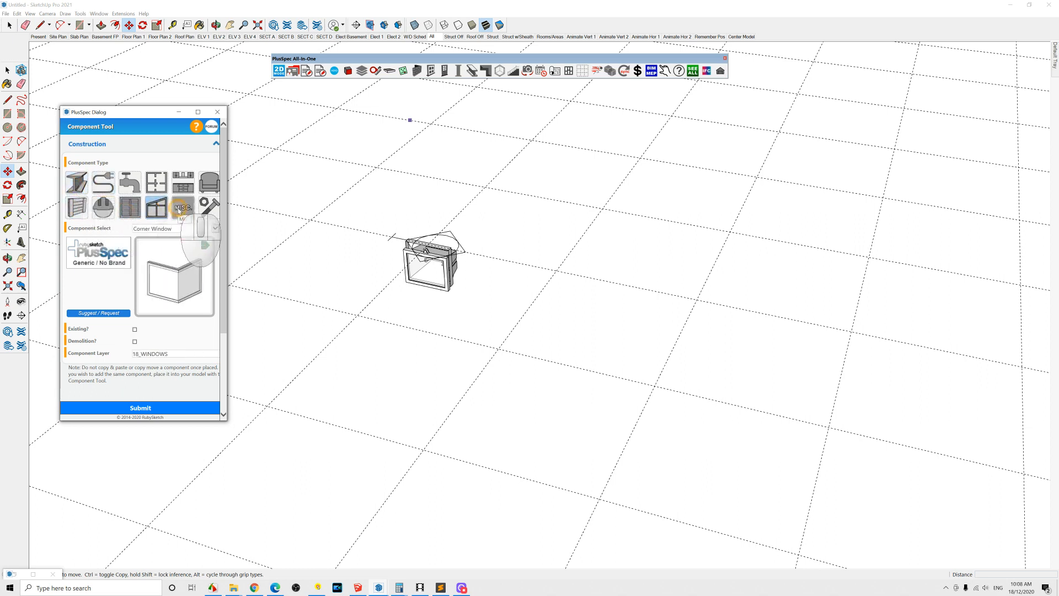
click(178, 208)
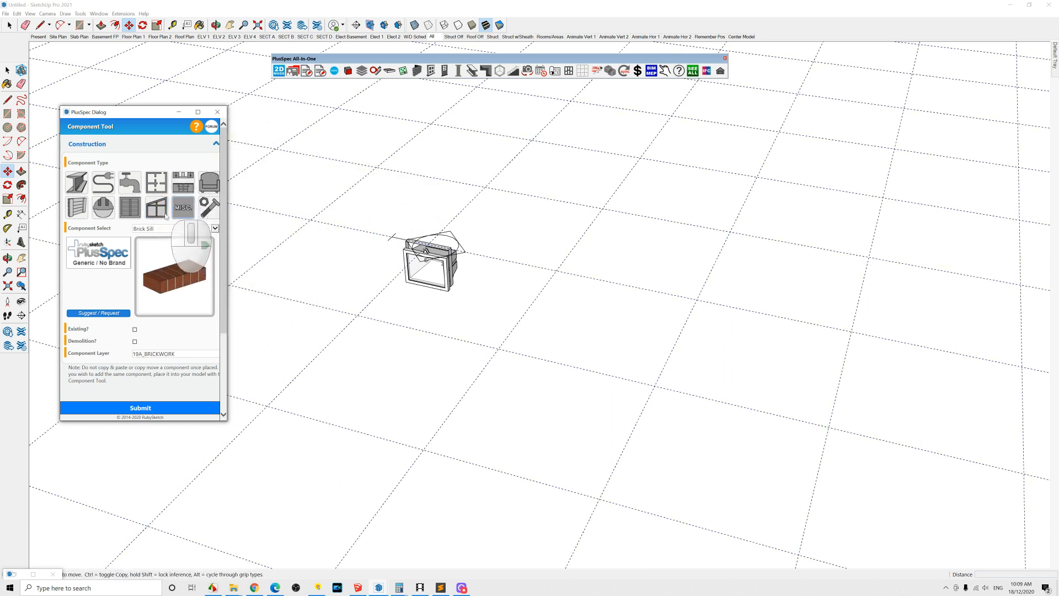
Step: Open the Material Tools palette and review the configuration options in the Settings tool
middle_drag(434, 279, 381, 286)
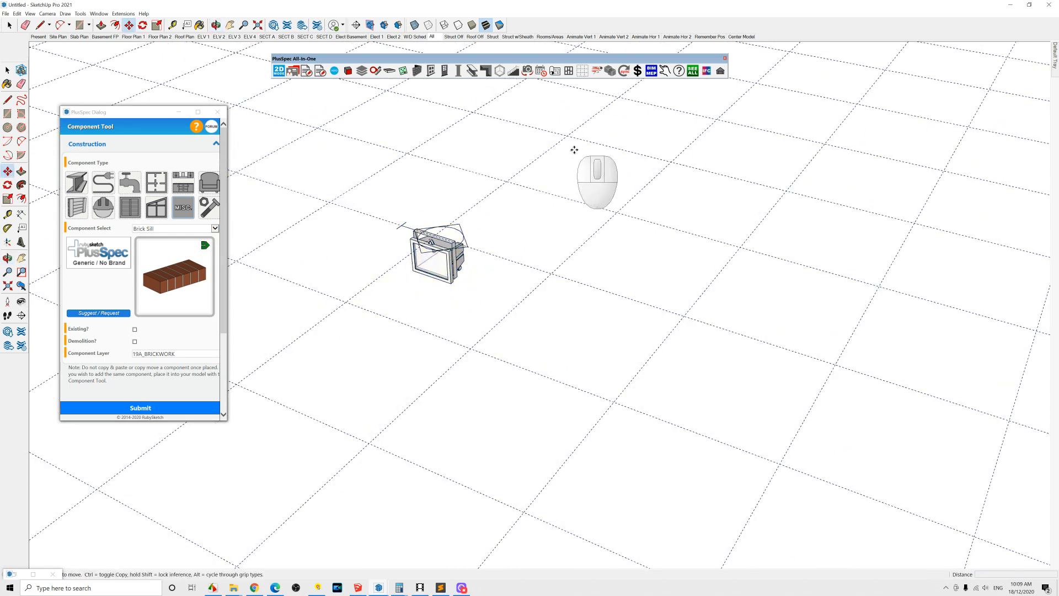
click(626, 72)
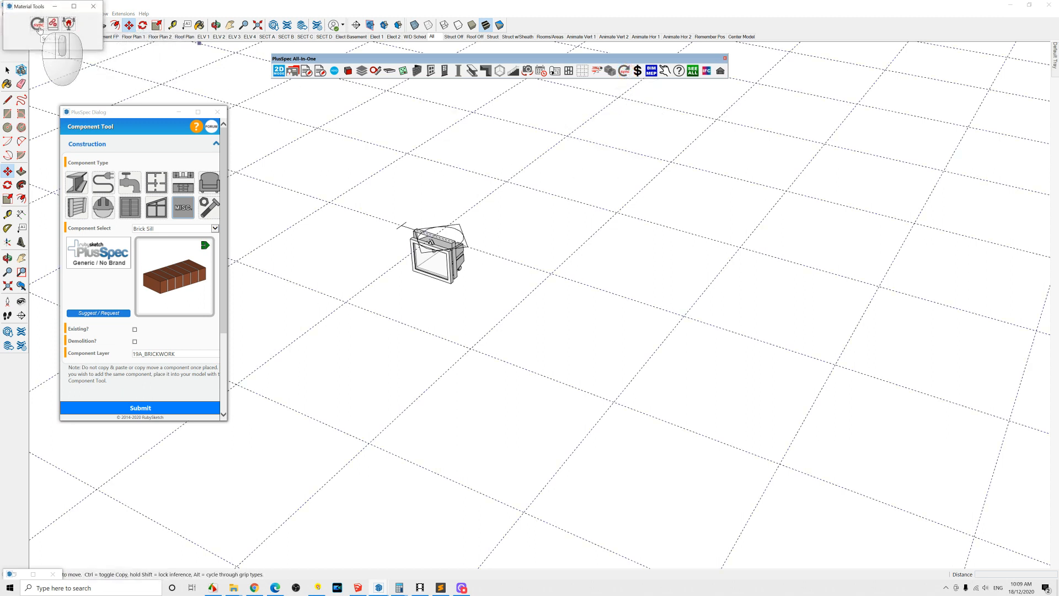
click(292, 72)
scroll(190, 210, down, 5)
click(143, 366)
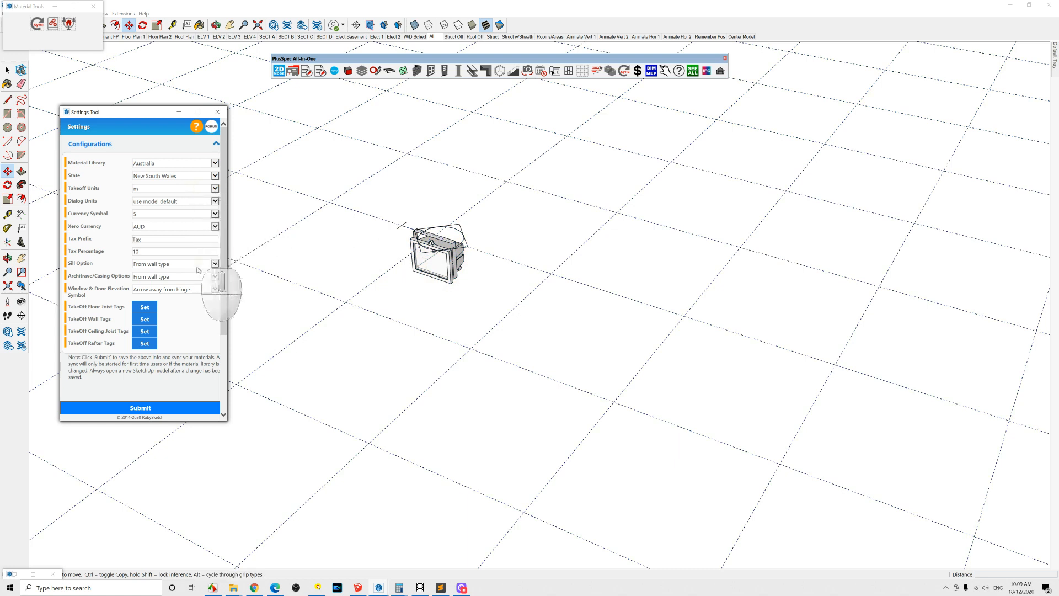
scroll(421, 251, up, 3)
scroll(421, 251, up, 4)
middle_drag(421, 251, 470, 235)
scroll(470, 235, down, 5)
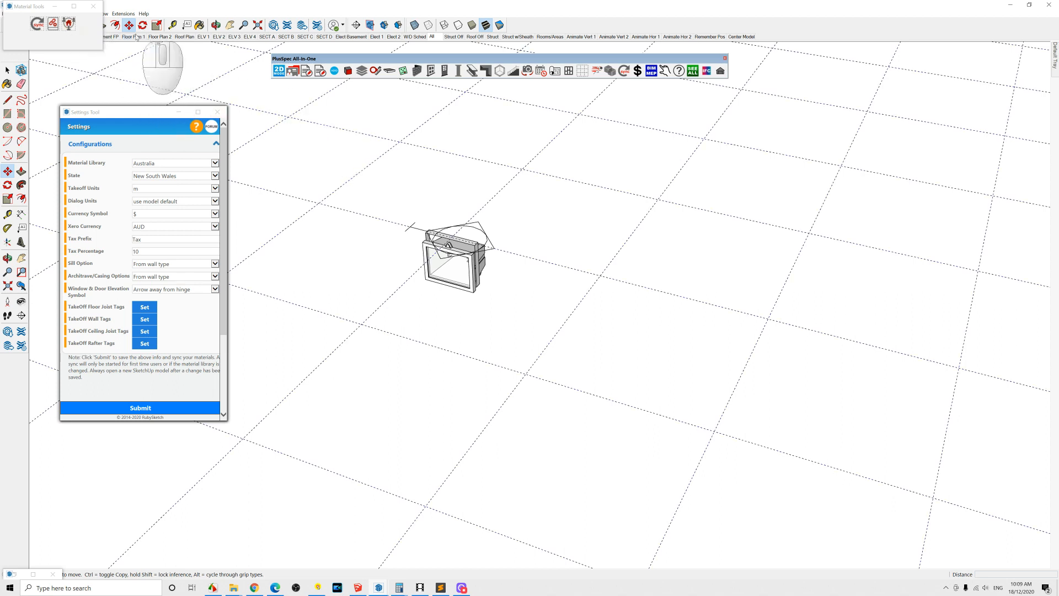
click(93, 6)
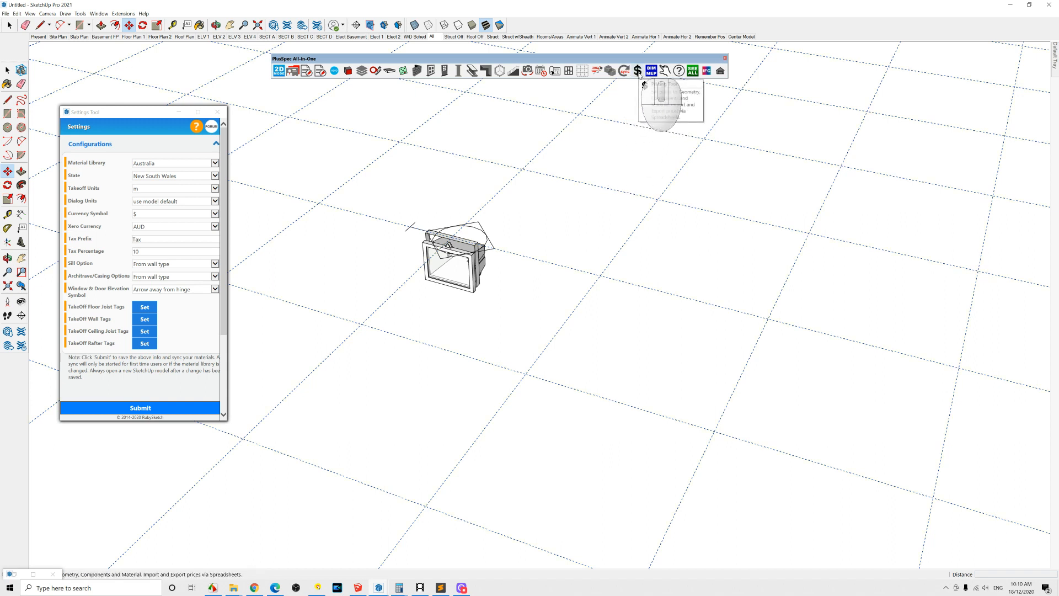
Step: Select the flood lamp and use the Price tool to set its prices to $100 and $50 per item
key(space)
click(472, 279)
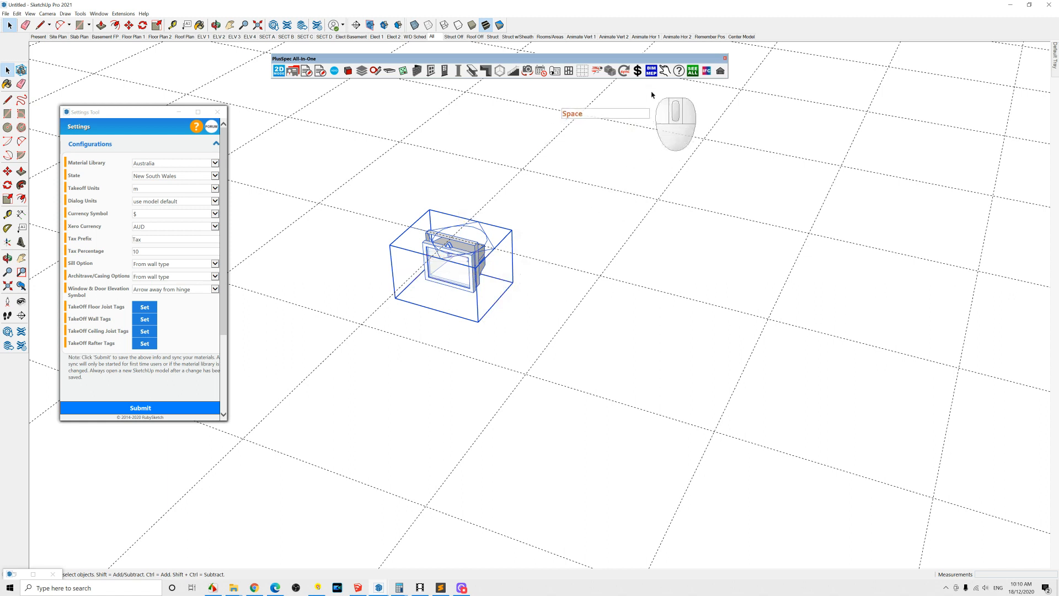
click(638, 71)
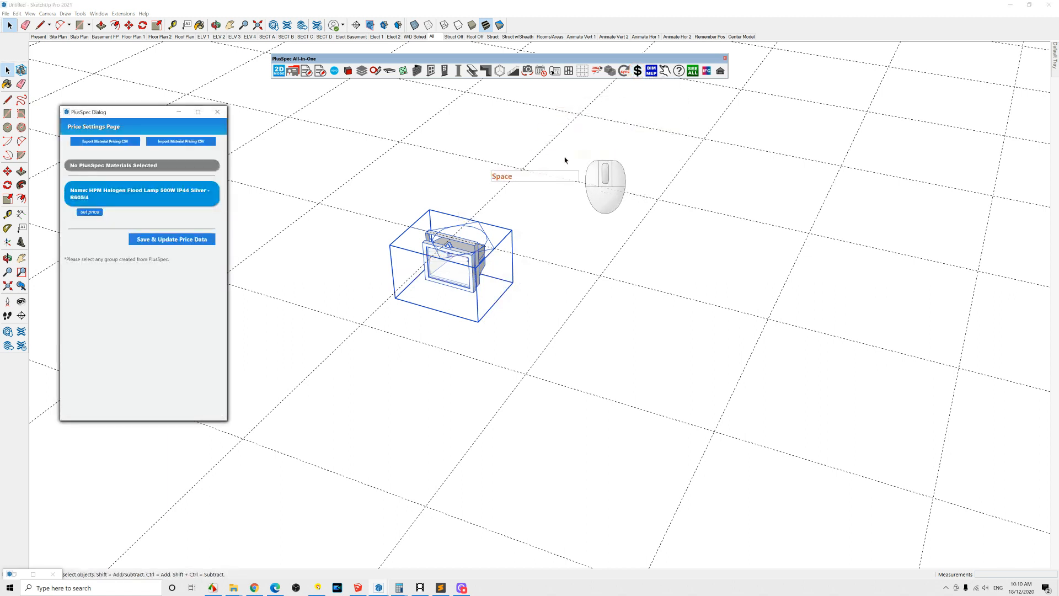
click(94, 213)
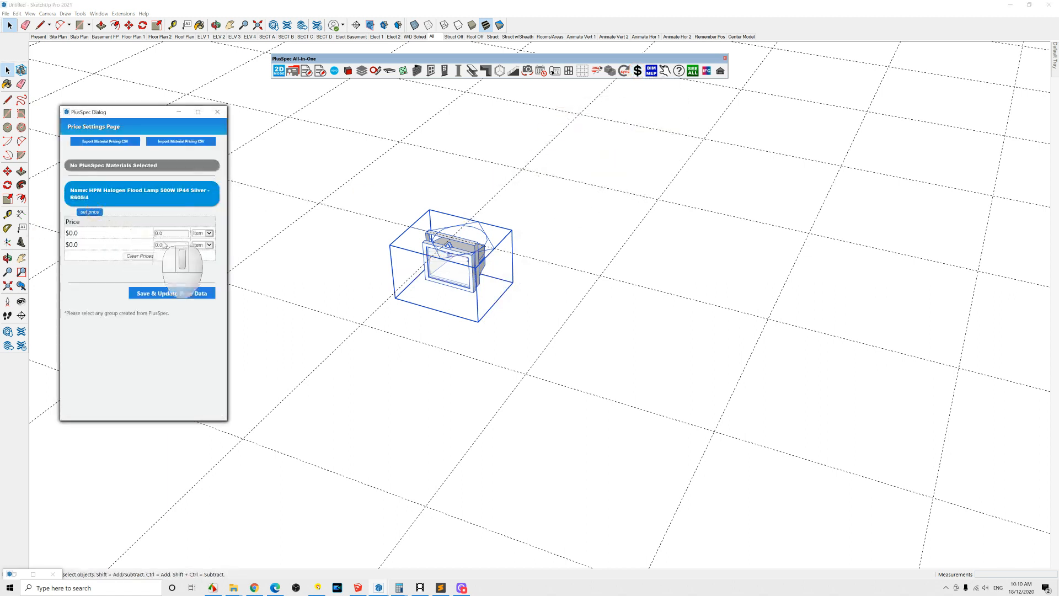
click(157, 234)
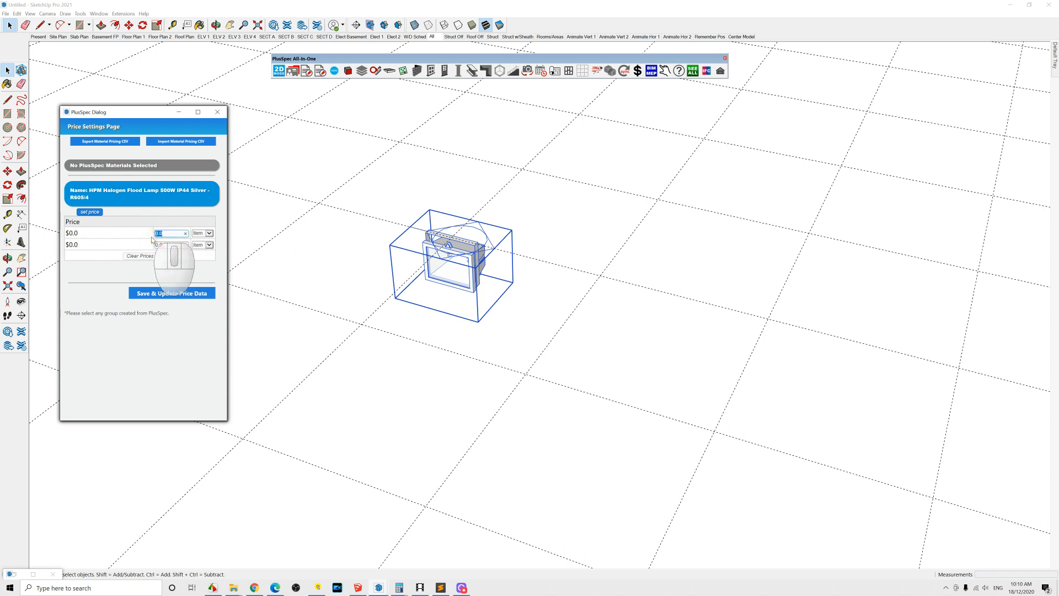
text(100)
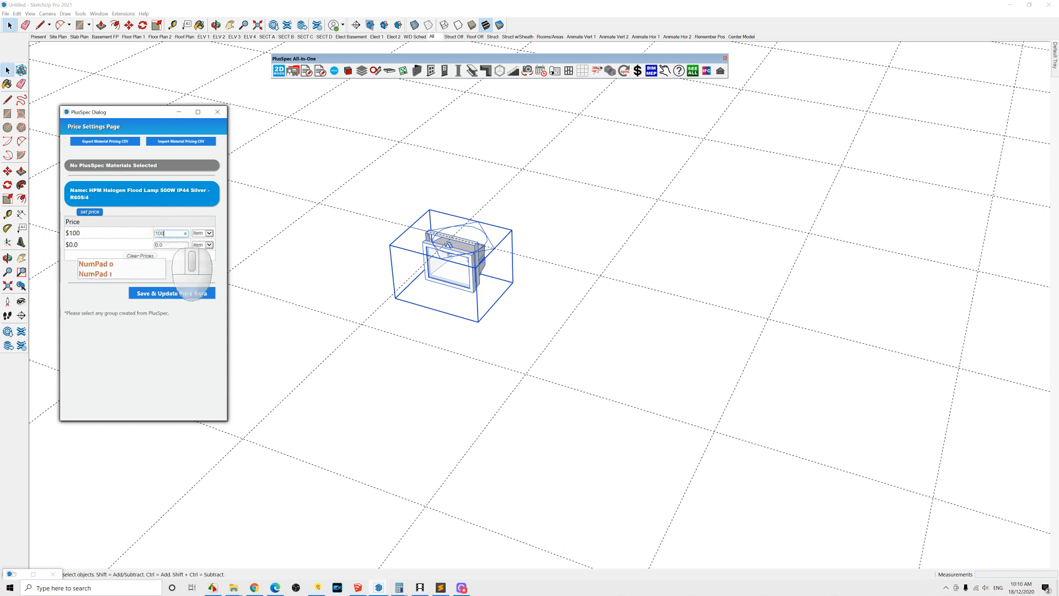
click(155, 245)
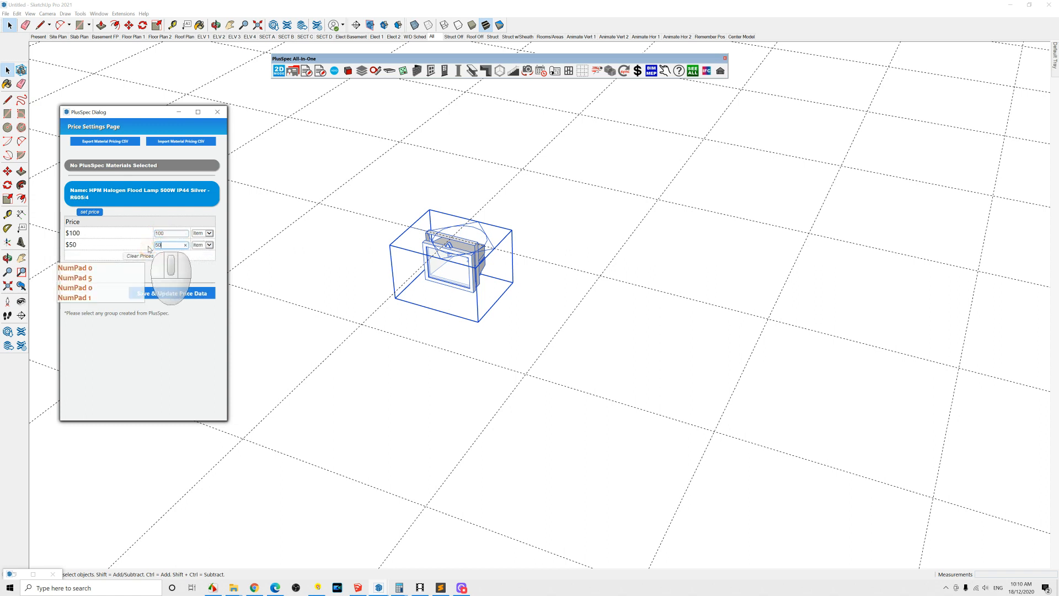
click(238, 269)
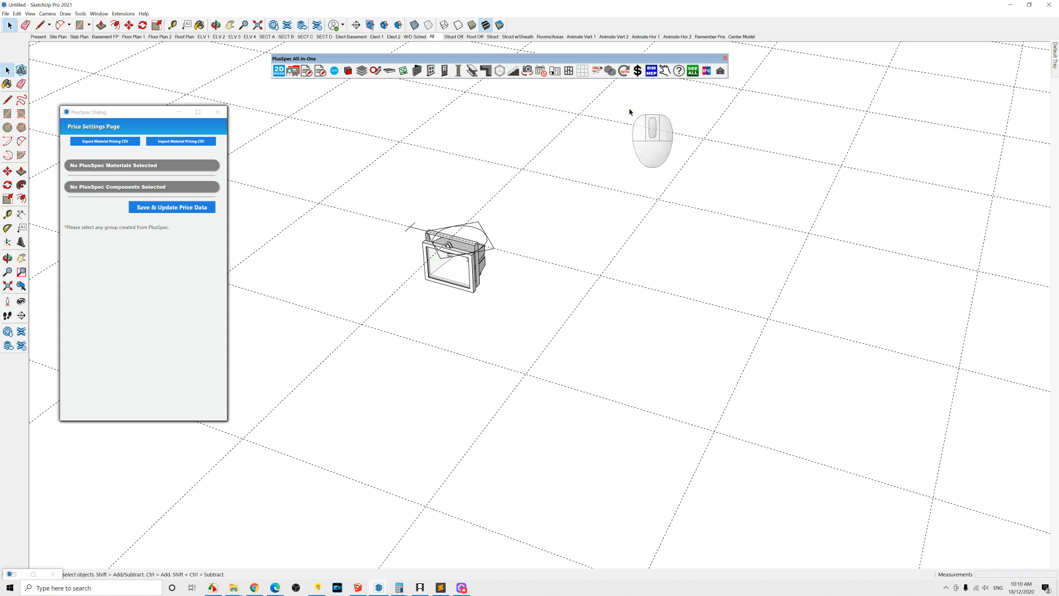
Step: Try to open the BIM Tool without anything selected
click(652, 71)
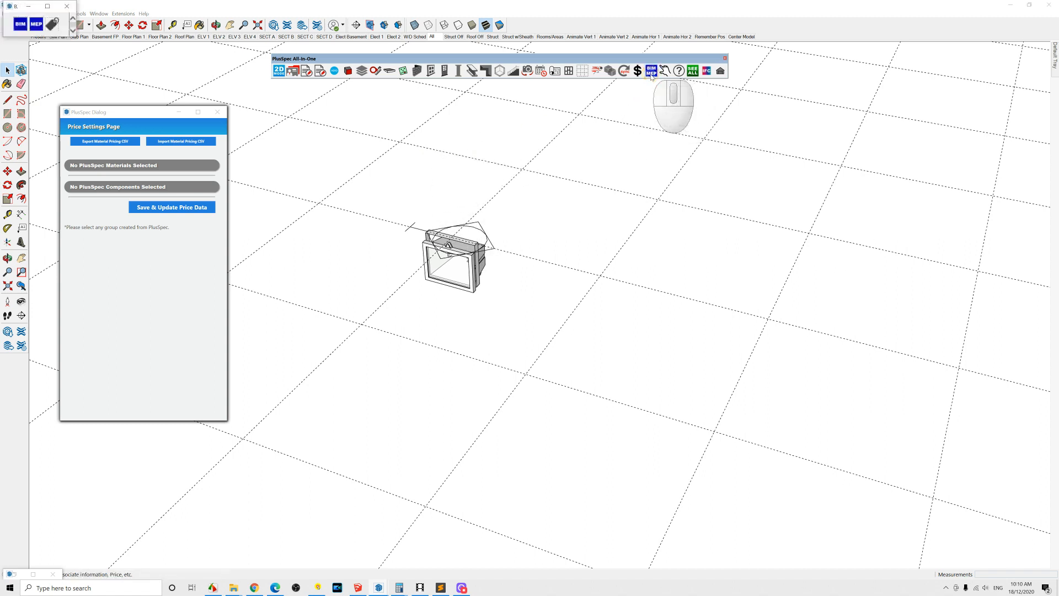
click(23, 24)
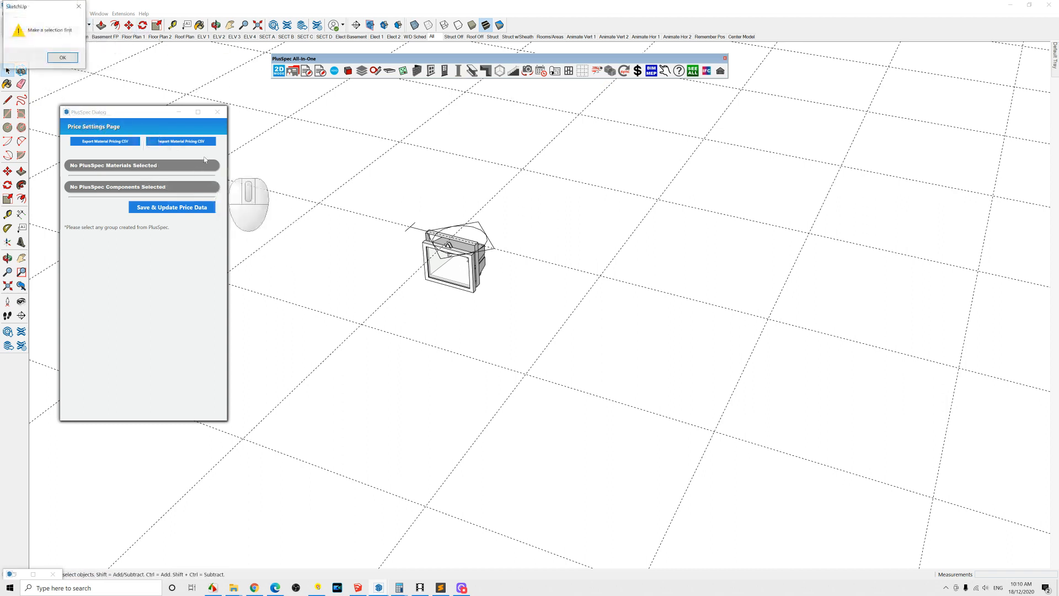
click(62, 58)
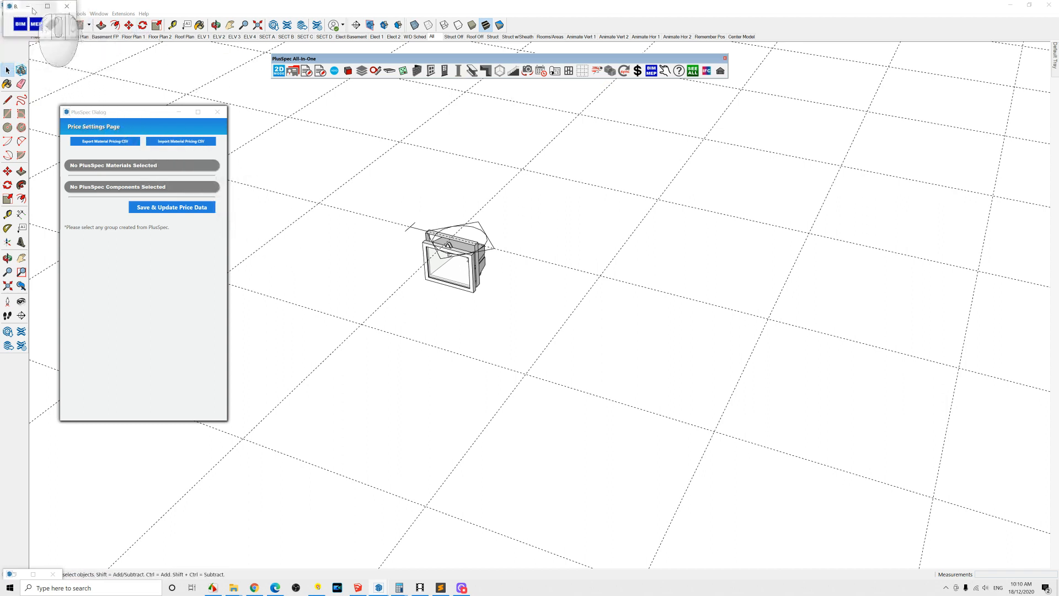
Step: Draw a rectangle about 500 mm by 500 mm on the ground near the lamp
scroll(618, 325, down, 3)
key(r)
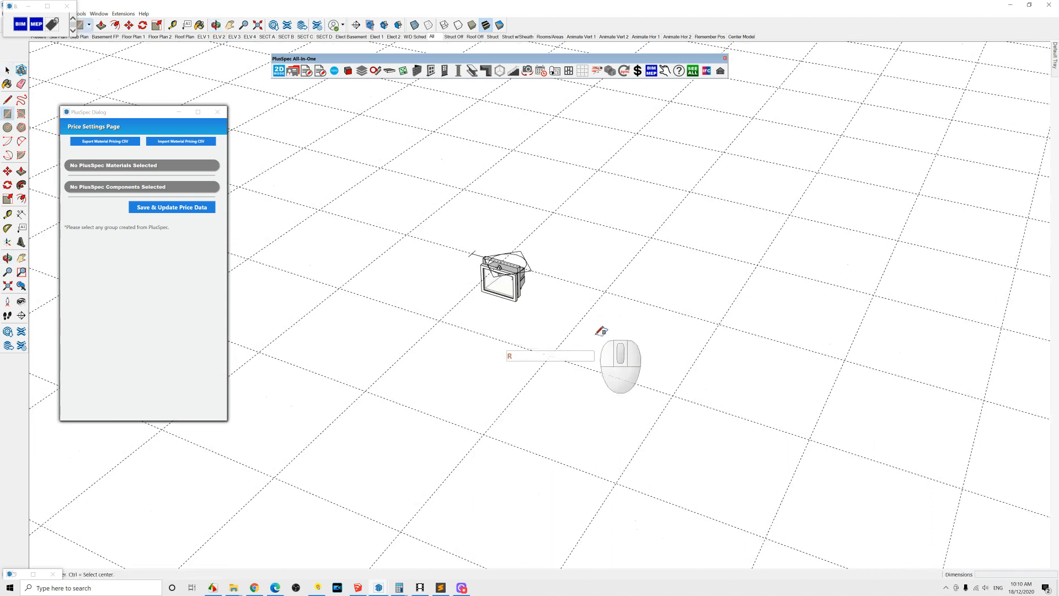
click(550, 356)
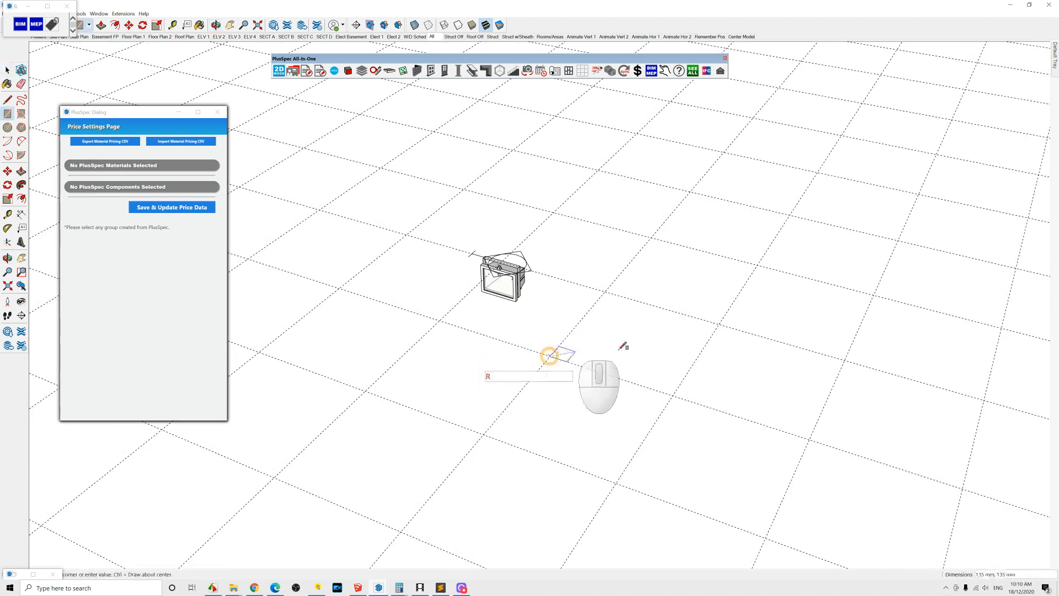
click(719, 321)
key(space)
Step: Push/pull the rectangle up into a tall box
click(668, 346)
key(p)
drag(664, 333, 664, 192)
middle_drag(663, 193, 636, 249)
key(space)
Step: Rotate the box's top face to twist the box into an angular shape
key(q)
click(637, 233)
click(626, 249)
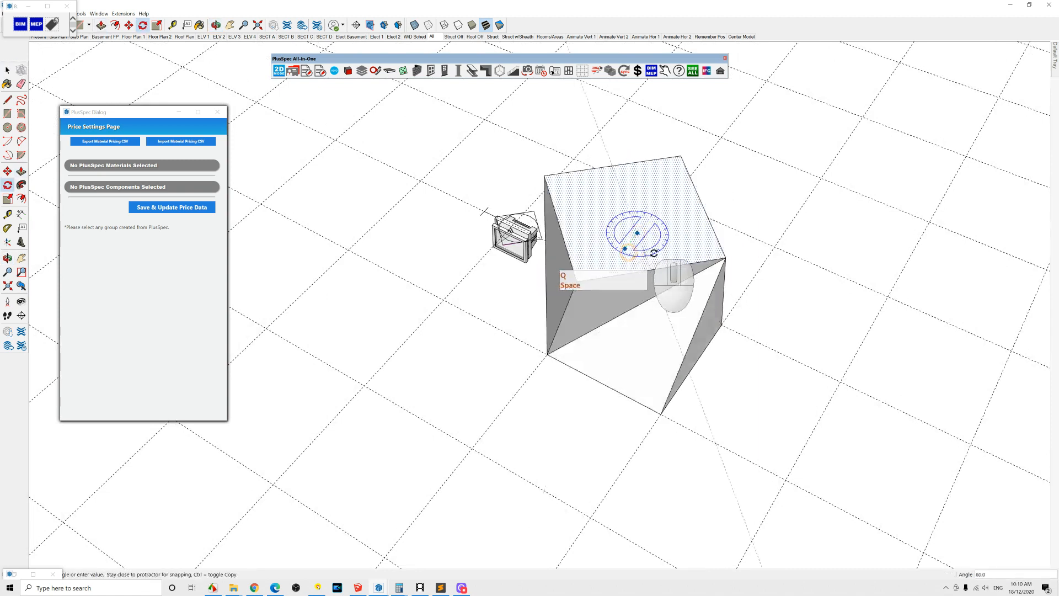
click(654, 253)
middle_drag(654, 253, 521, 166)
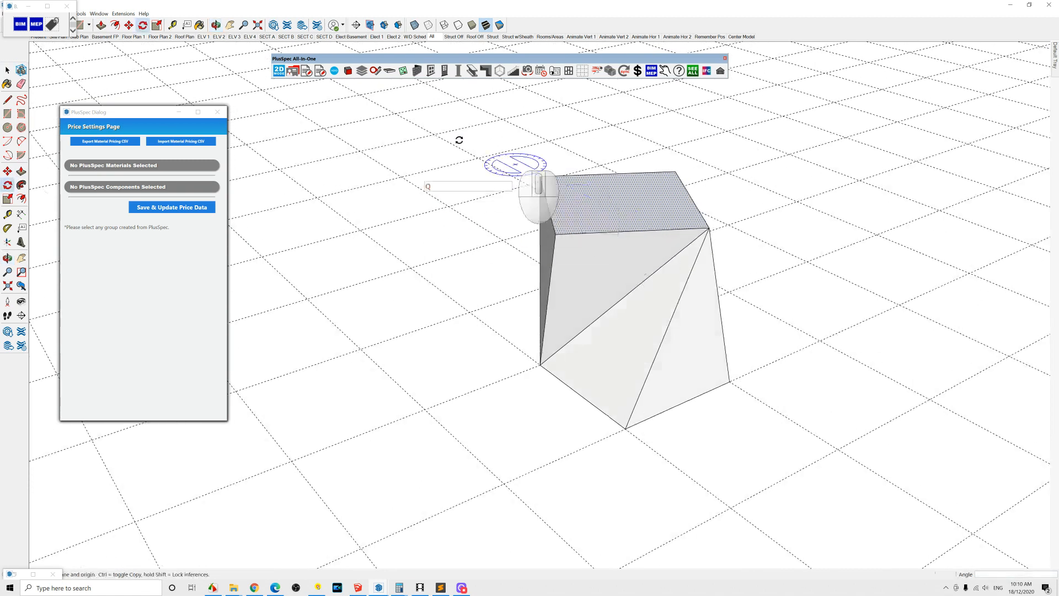
scroll(651, 286, up, 3)
middle_drag(651, 293, 728, 267)
key(space)
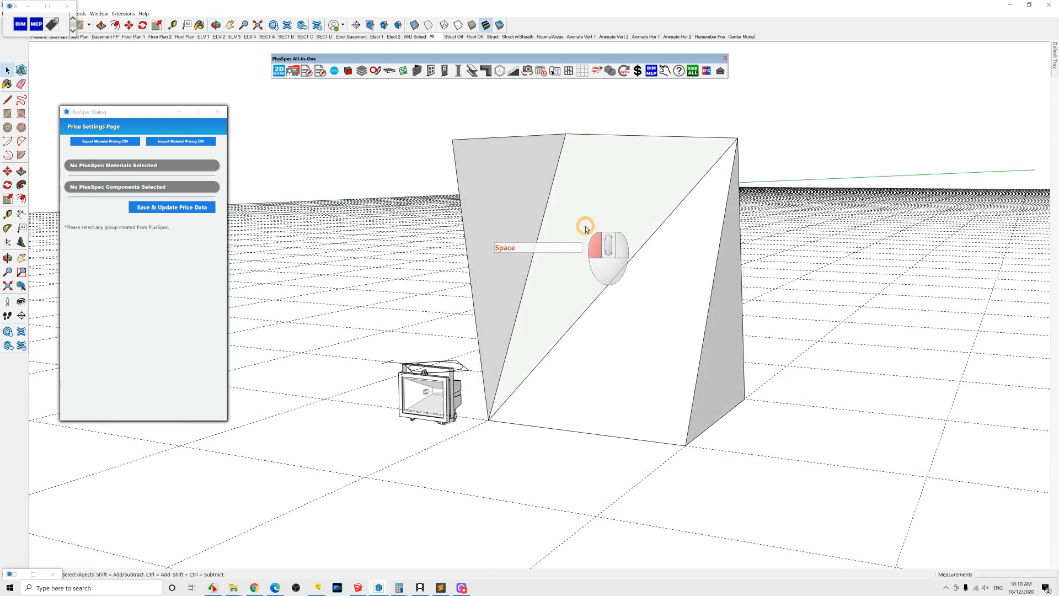
Step: Select the twisted box and name it water feature in the BIM Tool
triple_click(586, 229)
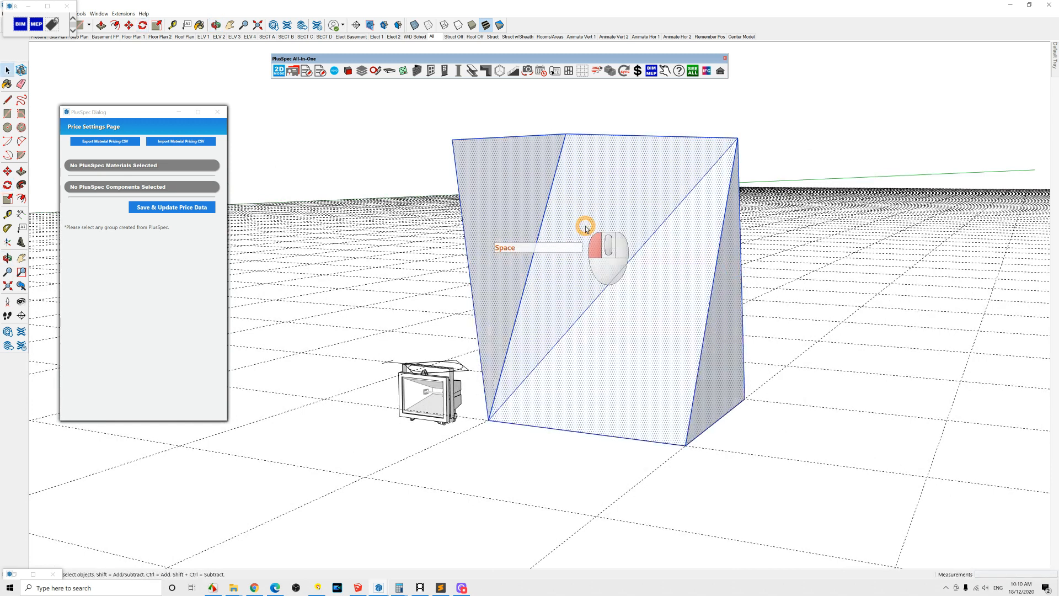
click(21, 23)
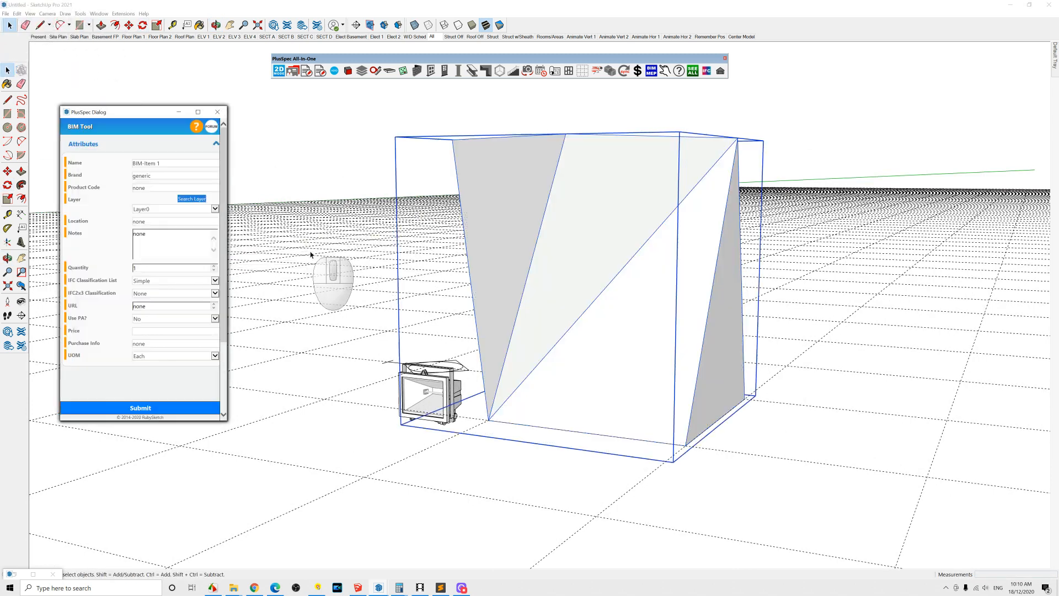
click(125, 165)
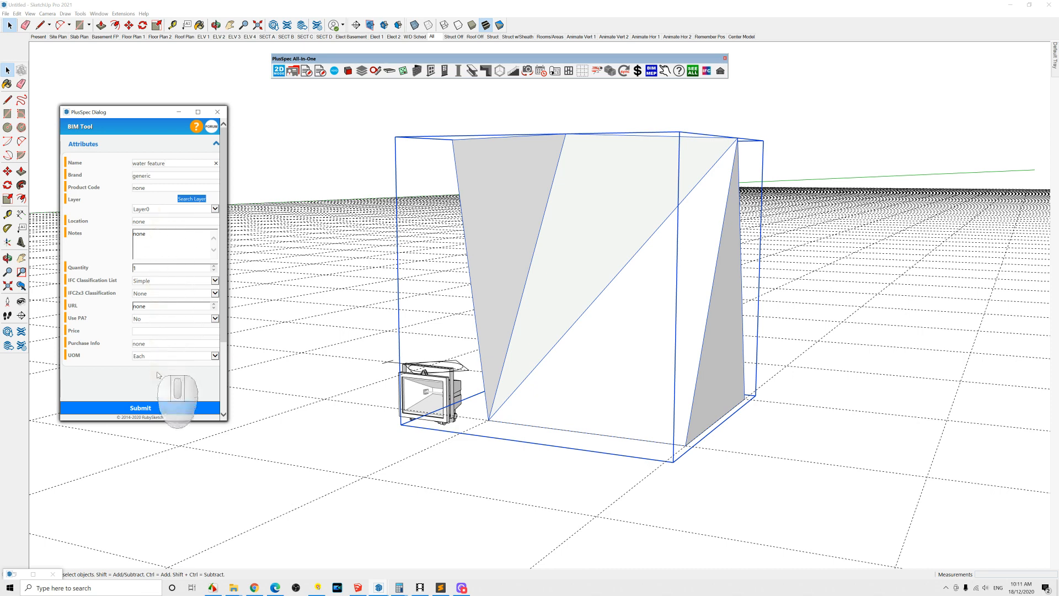
middle_drag(621, 347, 643, 386)
key(space)
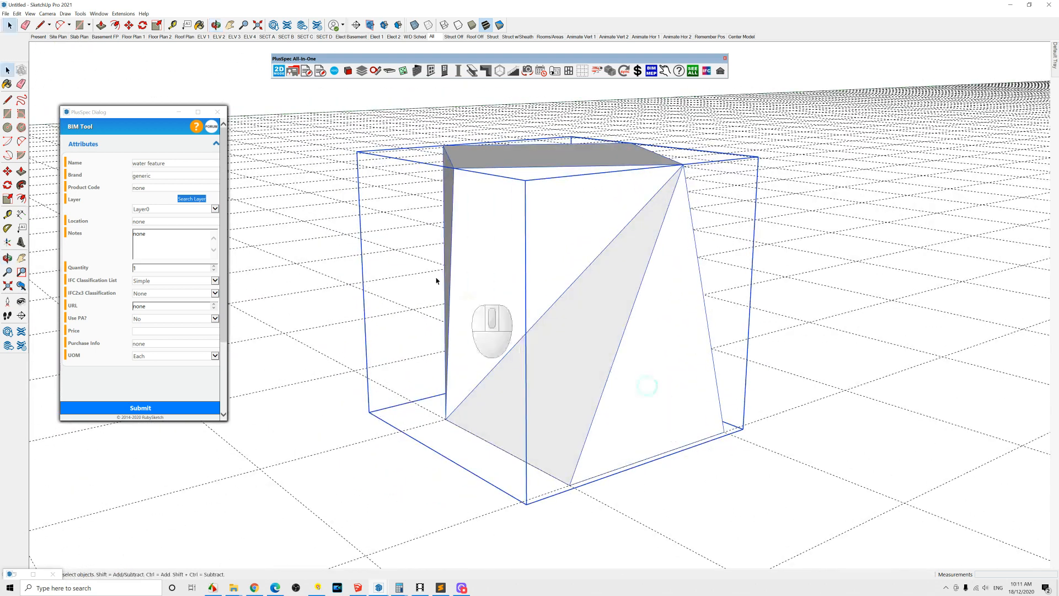
click(216, 113)
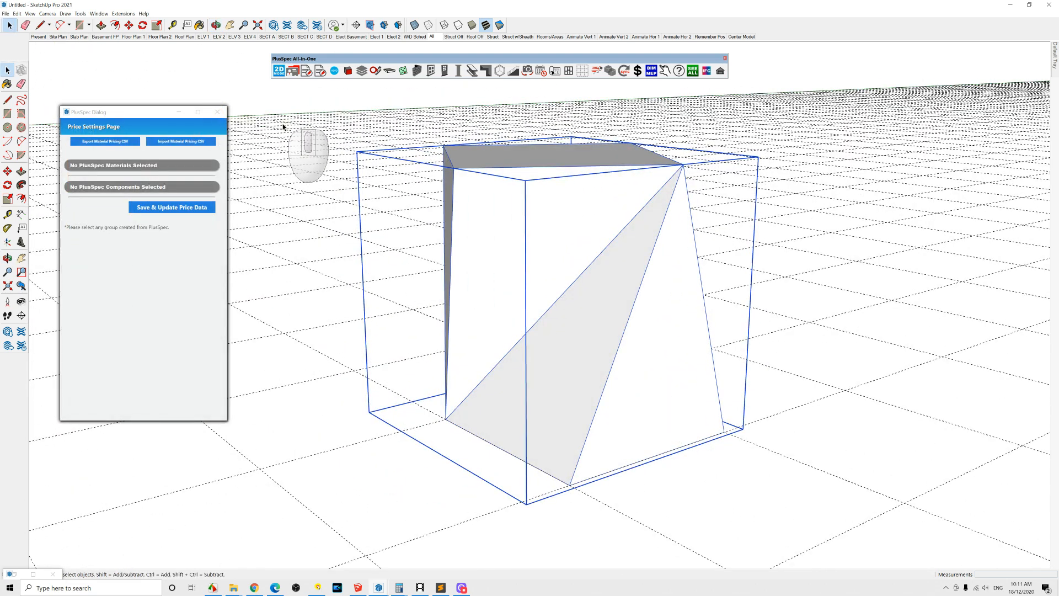
Step: Open the MEP Tool and choose Recycled water as the pipe material
click(651, 69)
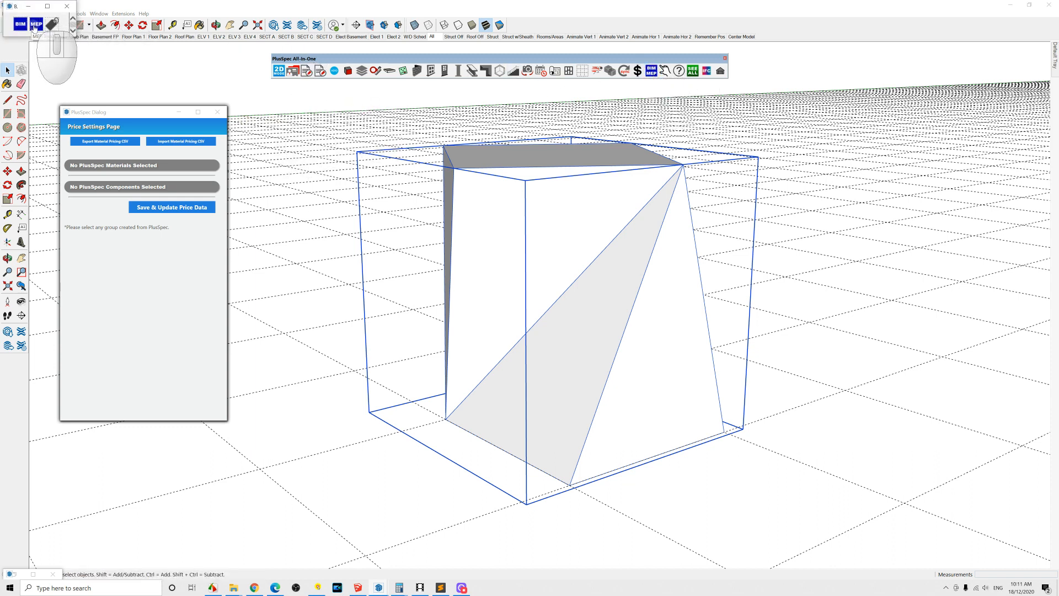
click(35, 25)
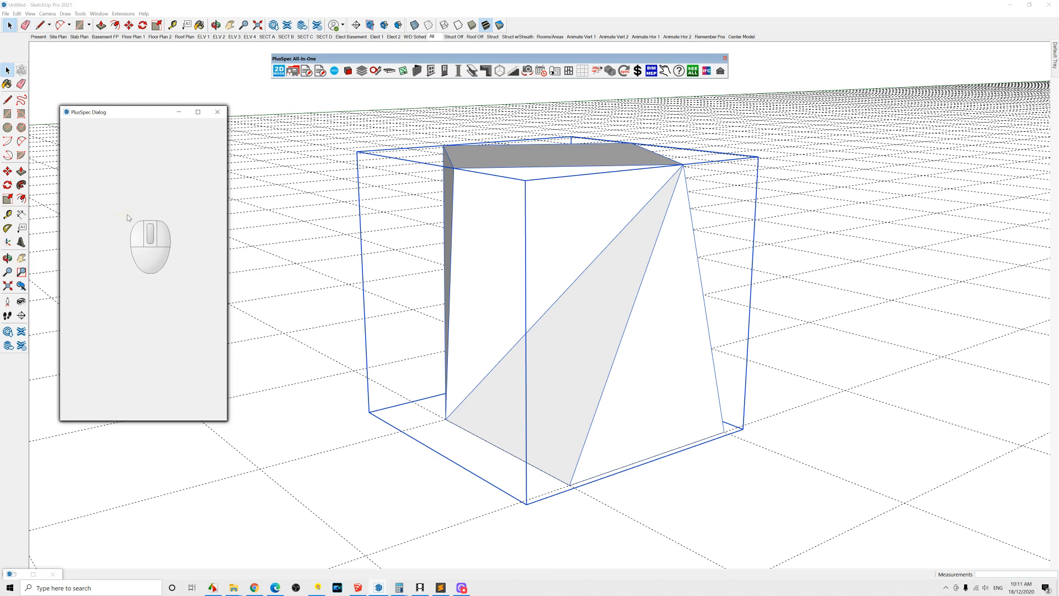
click(216, 165)
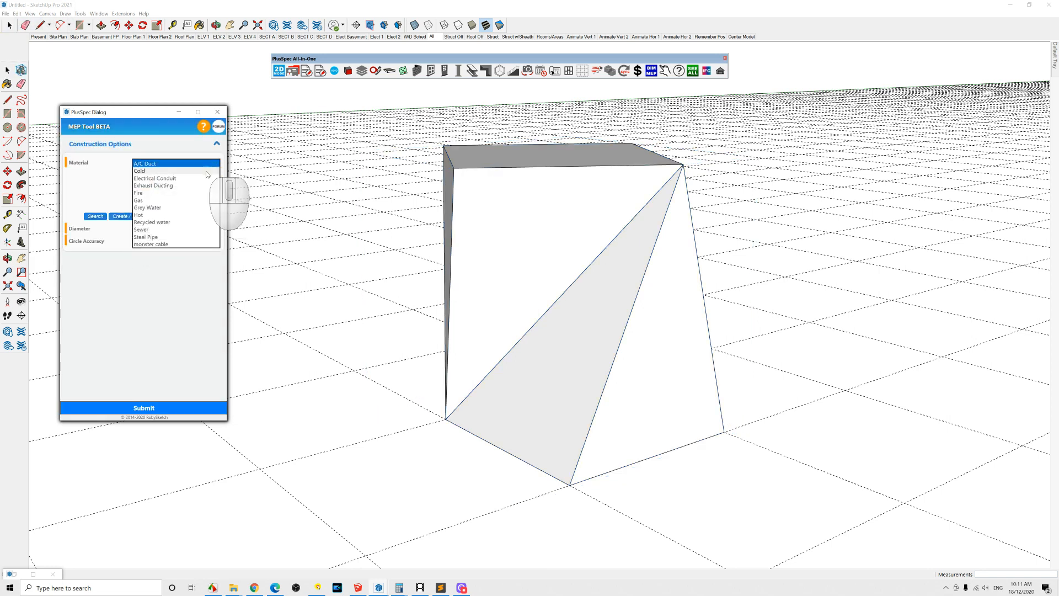
click(206, 172)
click(215, 164)
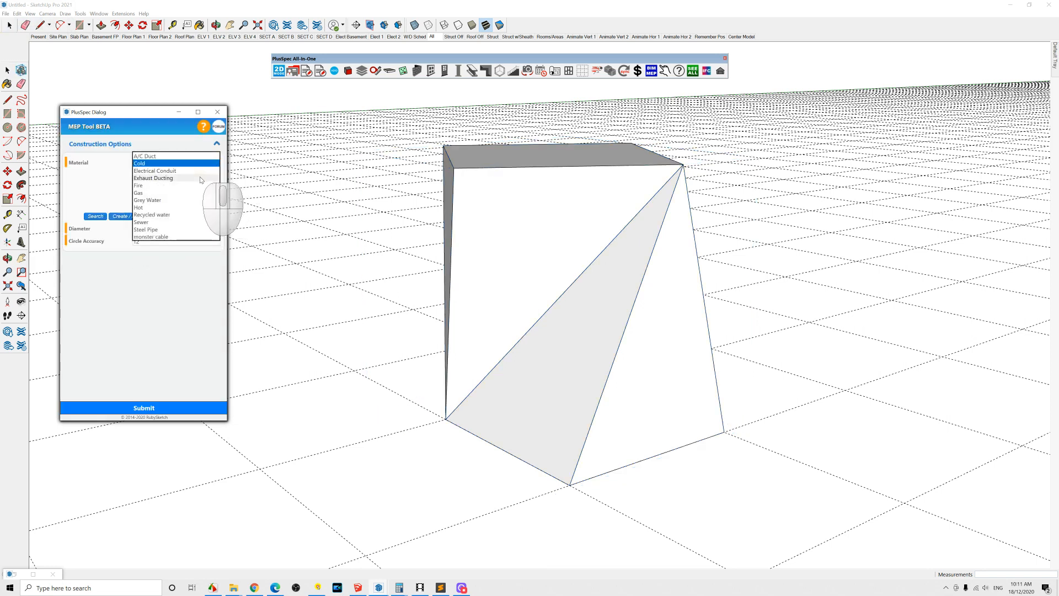
click(213, 173)
click(216, 164)
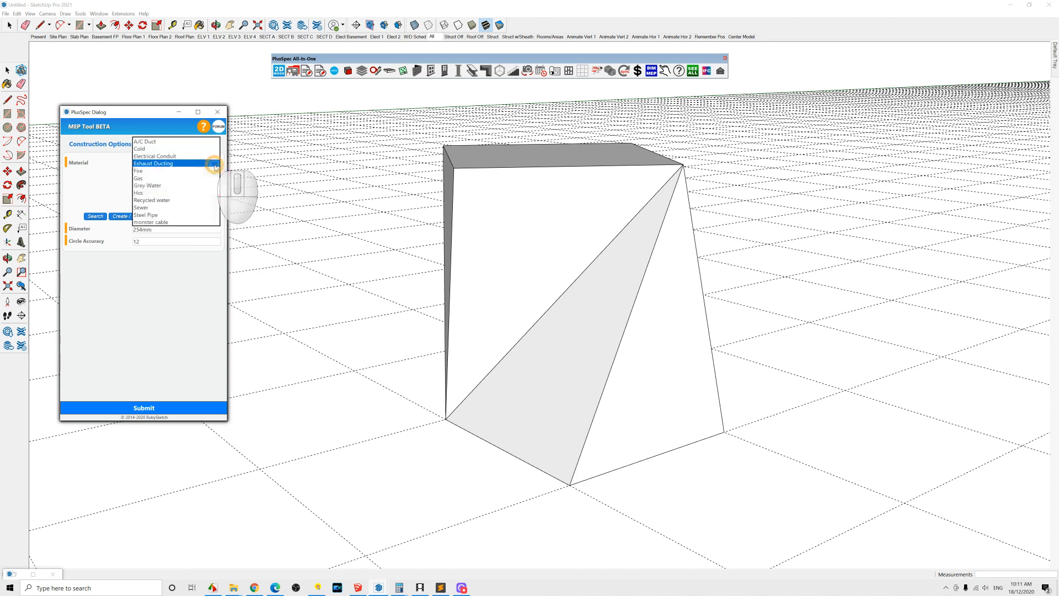
click(179, 201)
Step: Draw a Recycled water pipe run with two segments beside the water feature, then close the MEP dialog
click(310, 355)
click(357, 439)
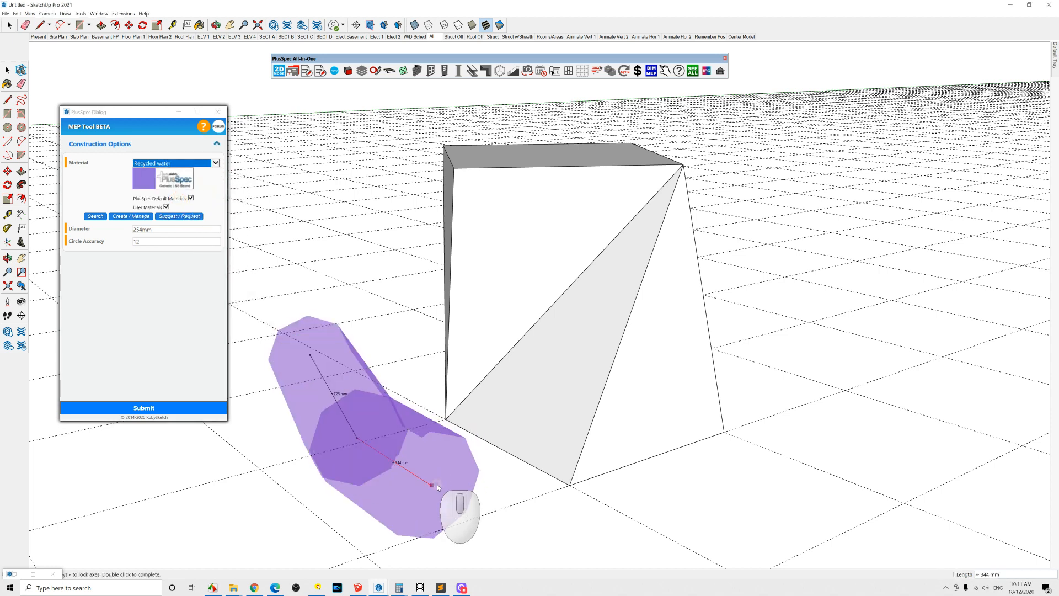
double_click(767, 502)
middle_drag(698, 484, 486, 391)
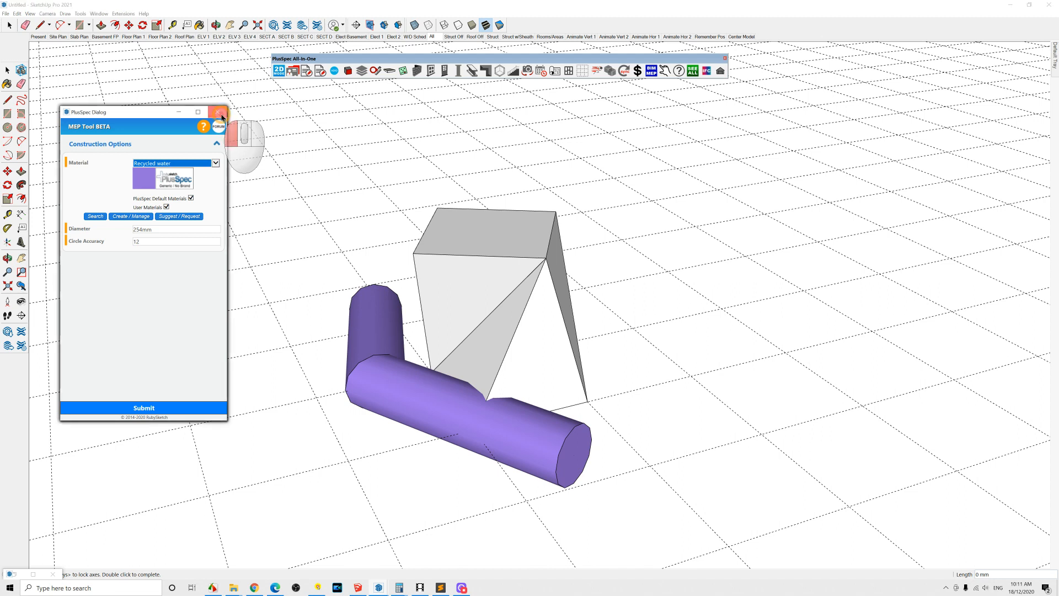
click(221, 116)
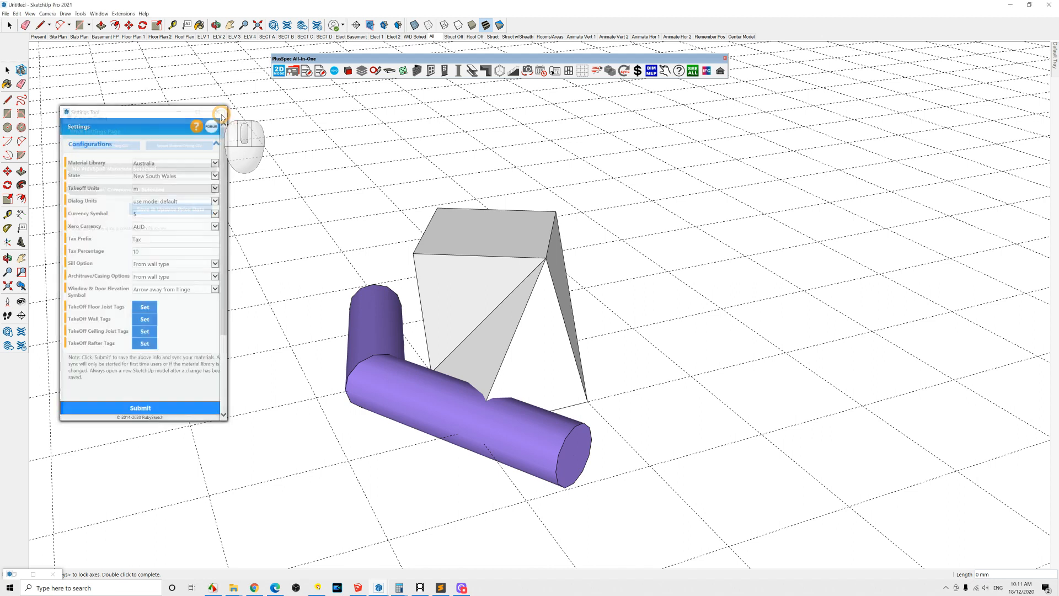
key(space)
middle_drag(507, 314, 527, 305)
scroll(501, 340, down, 2)
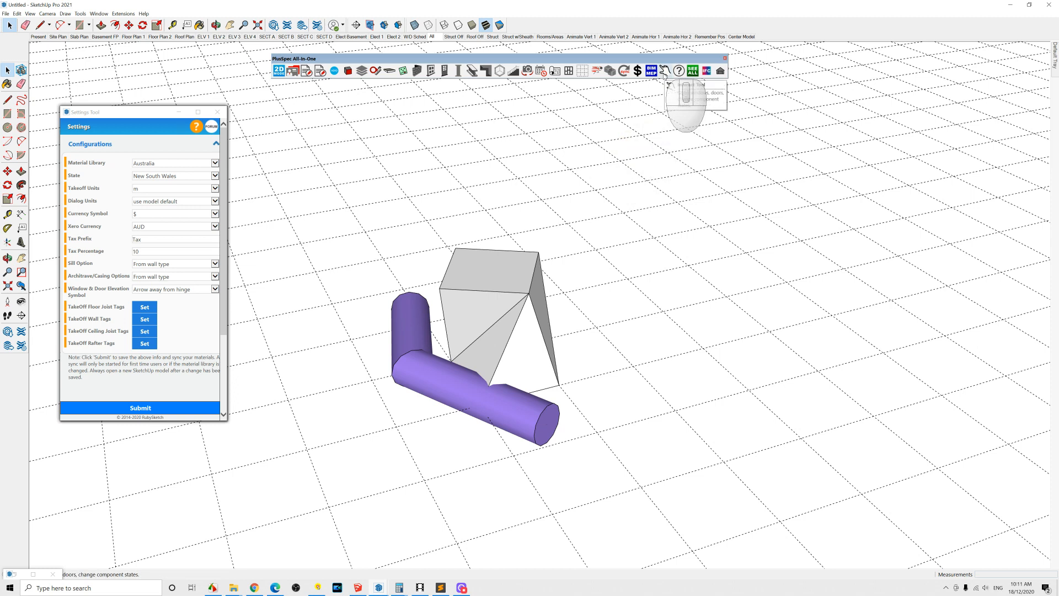
Step: Switch to the Annegrove sales model window and go to the pool and landscape scene
click(380, 589)
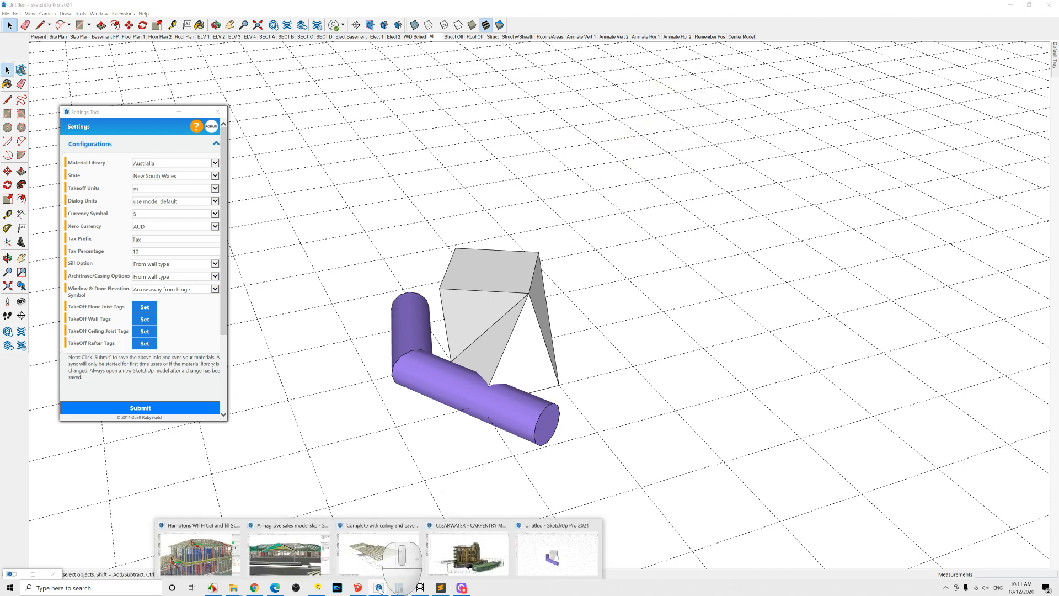
click(289, 550)
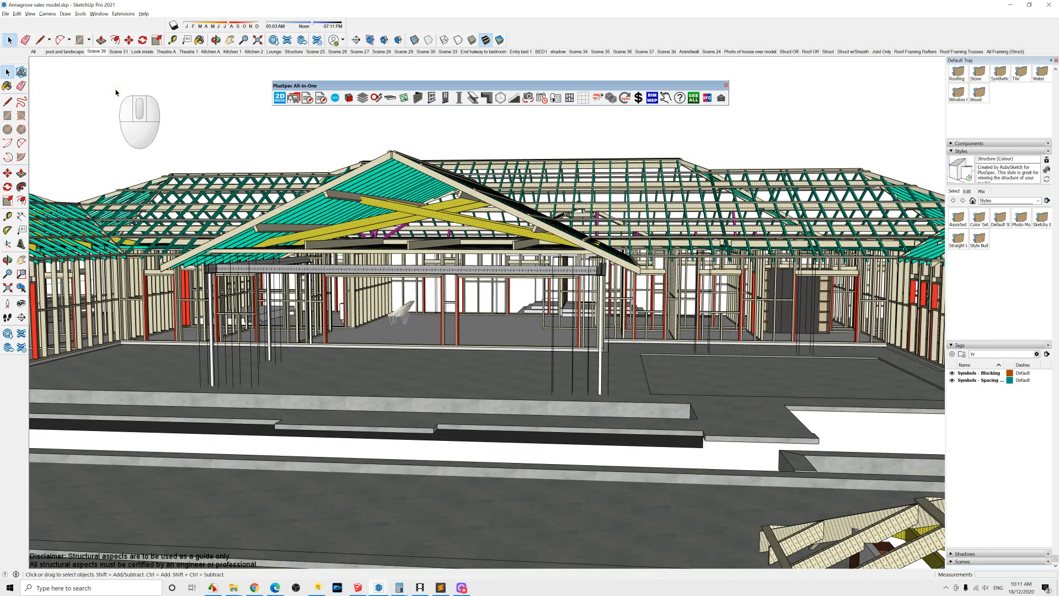
click(71, 53)
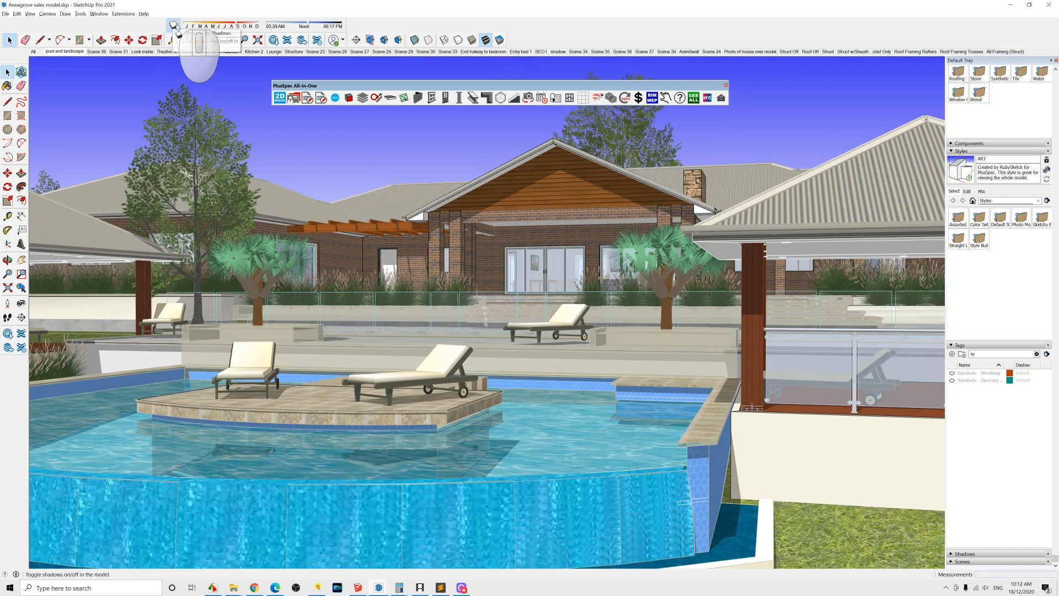
Step: Toggle the model's shadows and hide the Shadows toolbar
click(174, 25)
scroll(492, 198, up, 2)
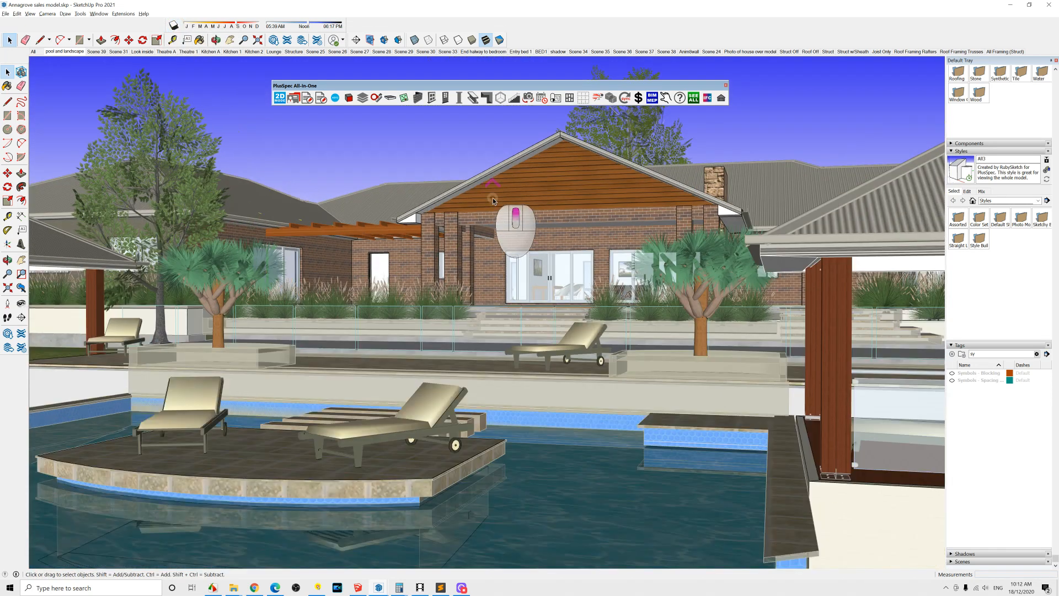
right_click(543, 41)
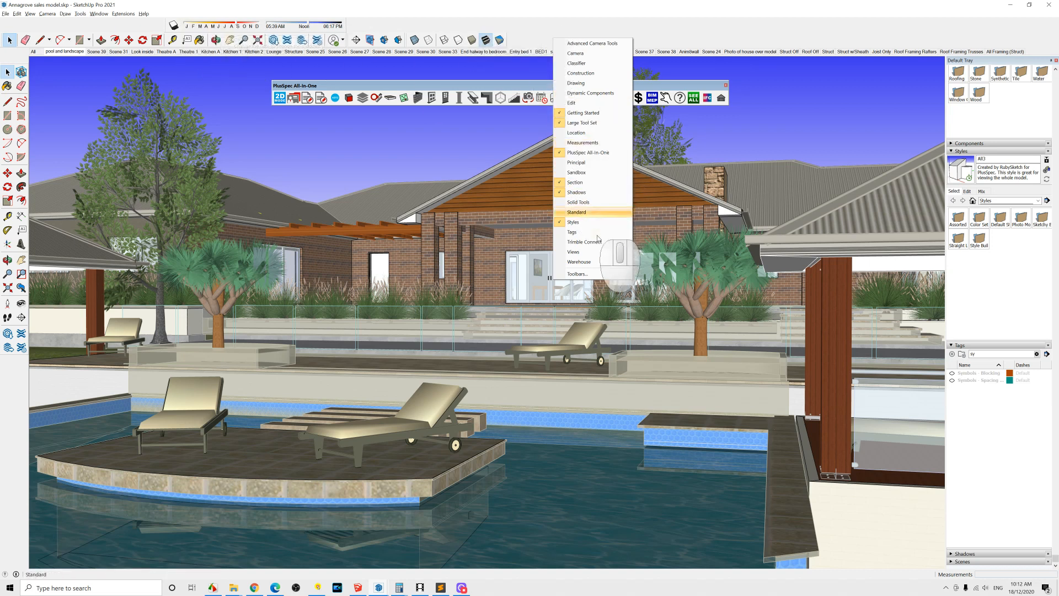
click(564, 193)
scroll(577, 200, up, 1)
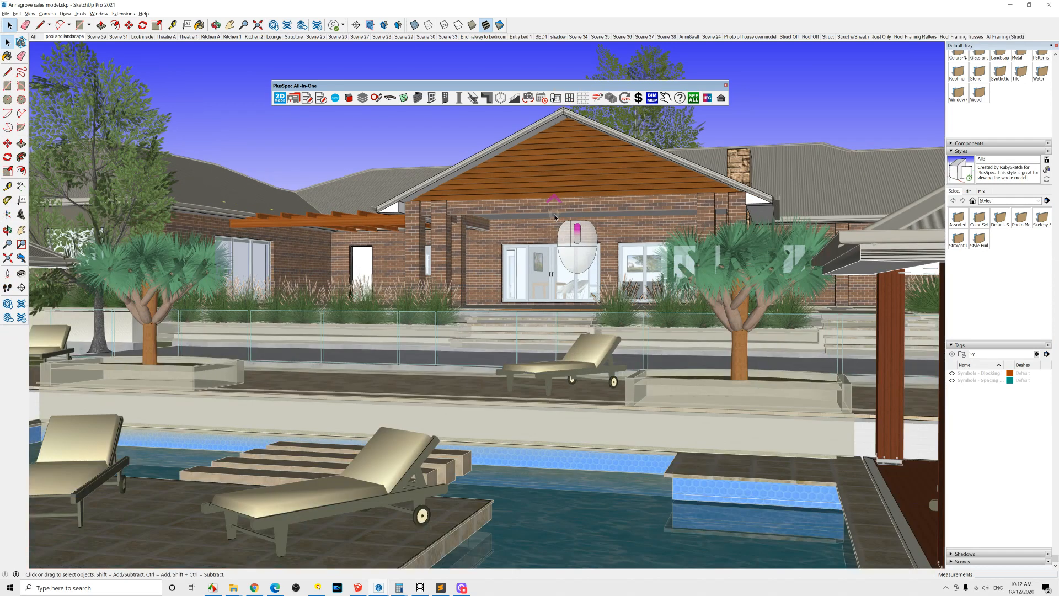
Step: Walk through the pool-side model, zooming through the sliding doors to inspect the living area and kitchen sink, then back out
click(666, 98)
scroll(563, 289, up, 4)
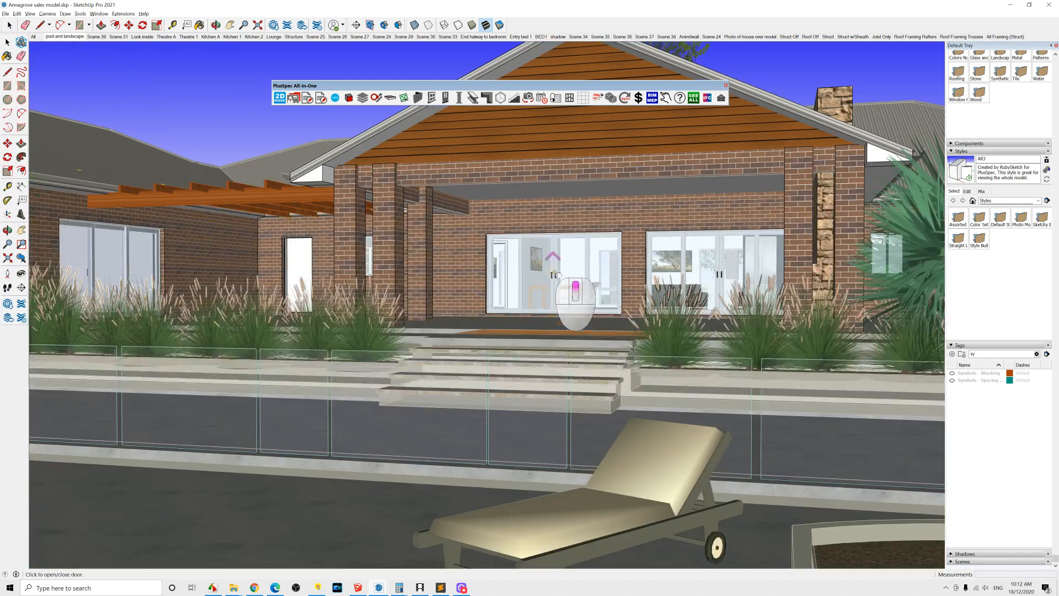
scroll(563, 289, up, 6)
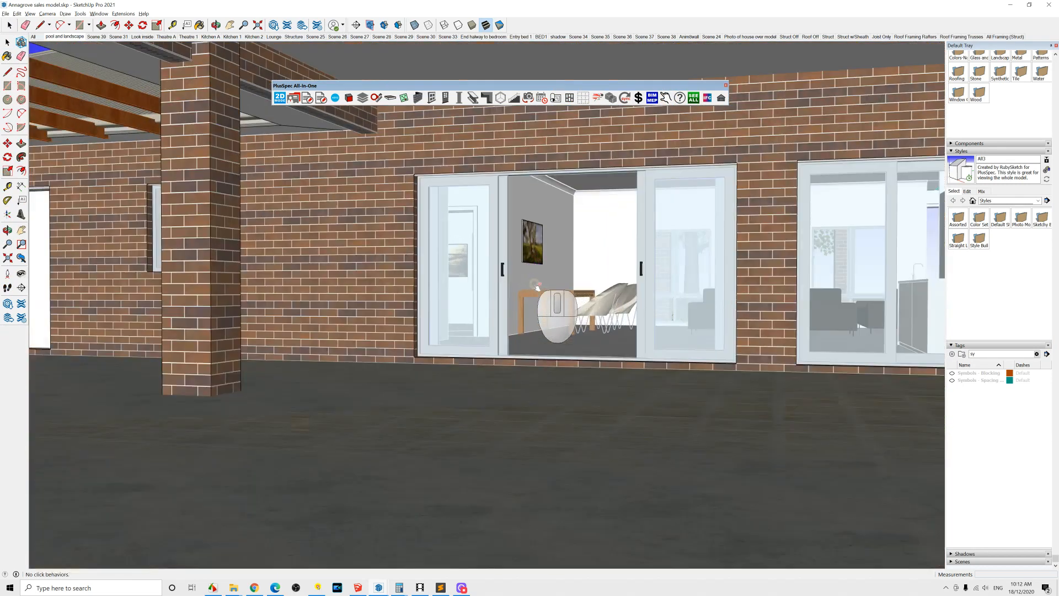
middle_drag(503, 285, 483, 288)
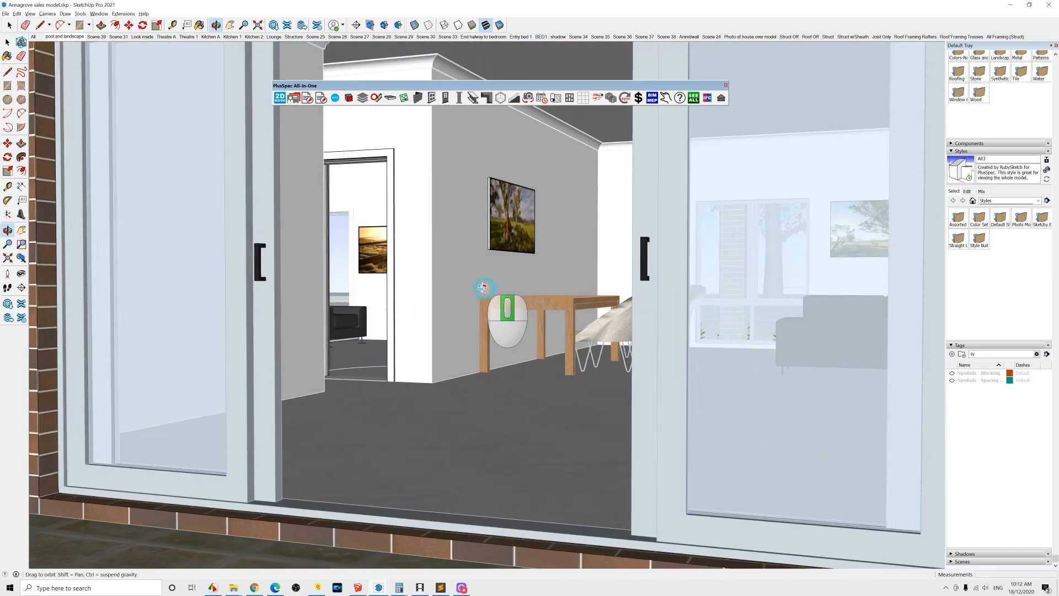
scroll(484, 288, down, 10)
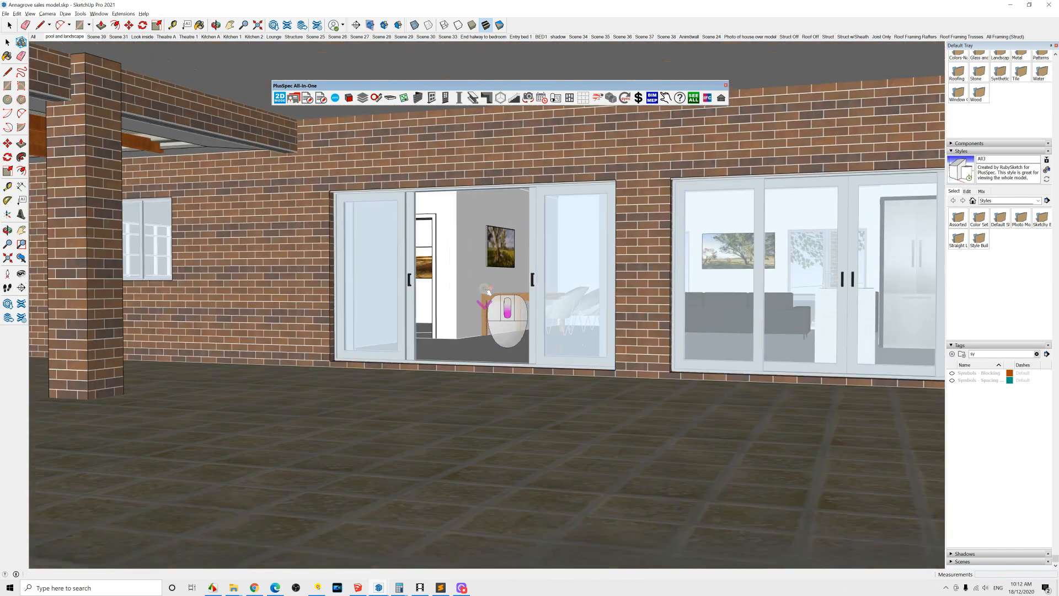
scroll(488, 291, down, 8)
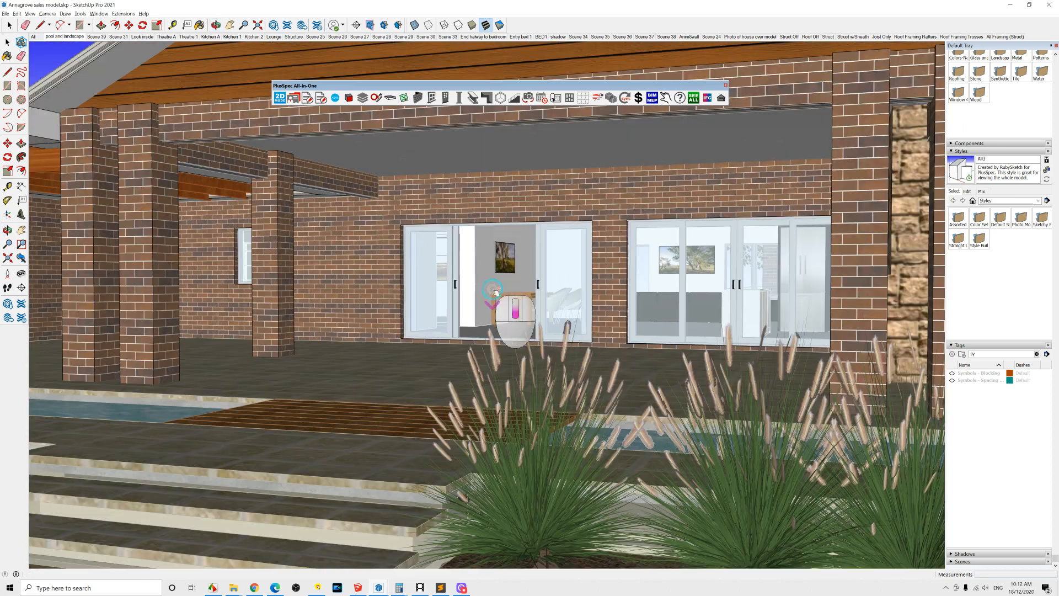
scroll(495, 291, down, 5)
middle_drag(488, 287, 684, 282)
scroll(527, 297, down, 4)
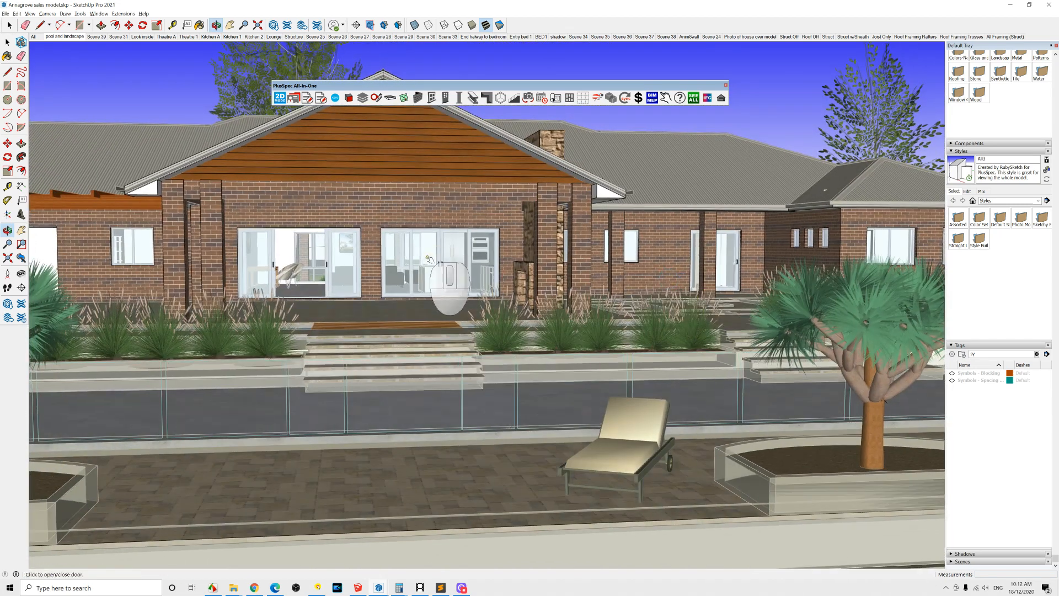
scroll(428, 260, up, 4)
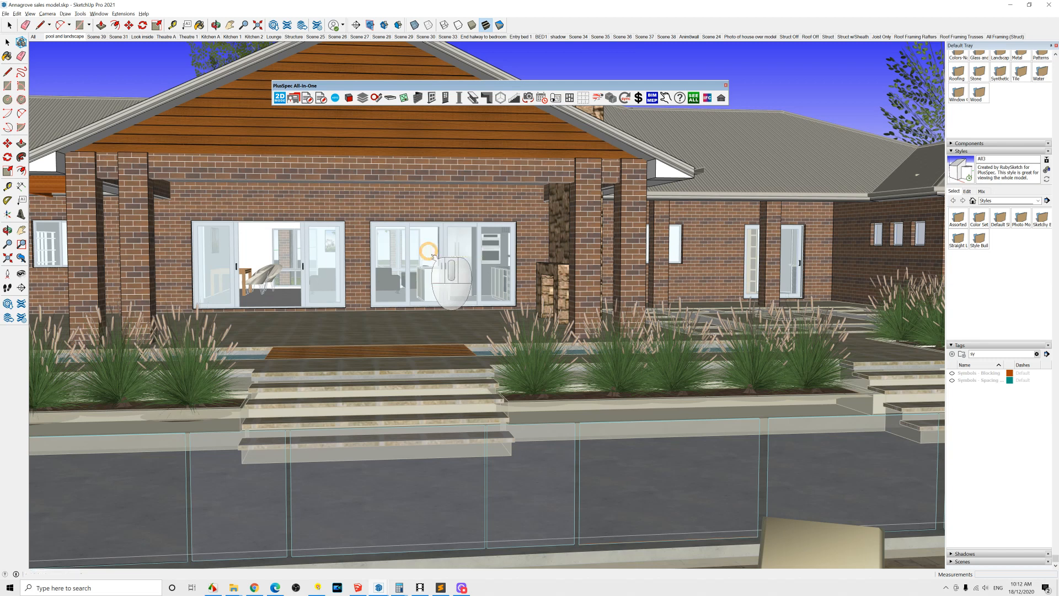
scroll(441, 275, up, 10)
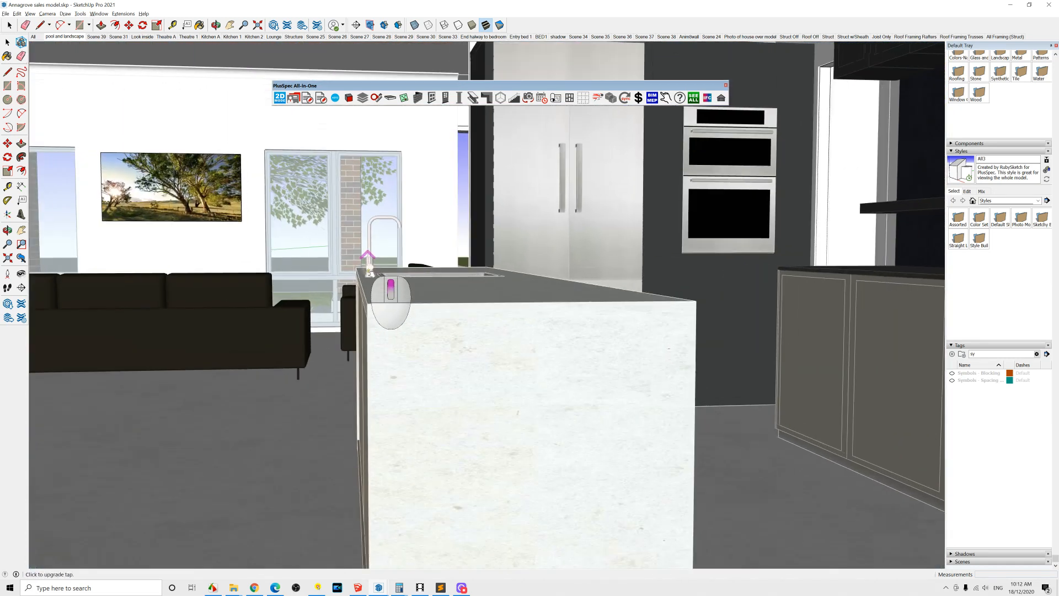
scroll(368, 271, up, 5)
middle_drag(505, 310, 740, 416)
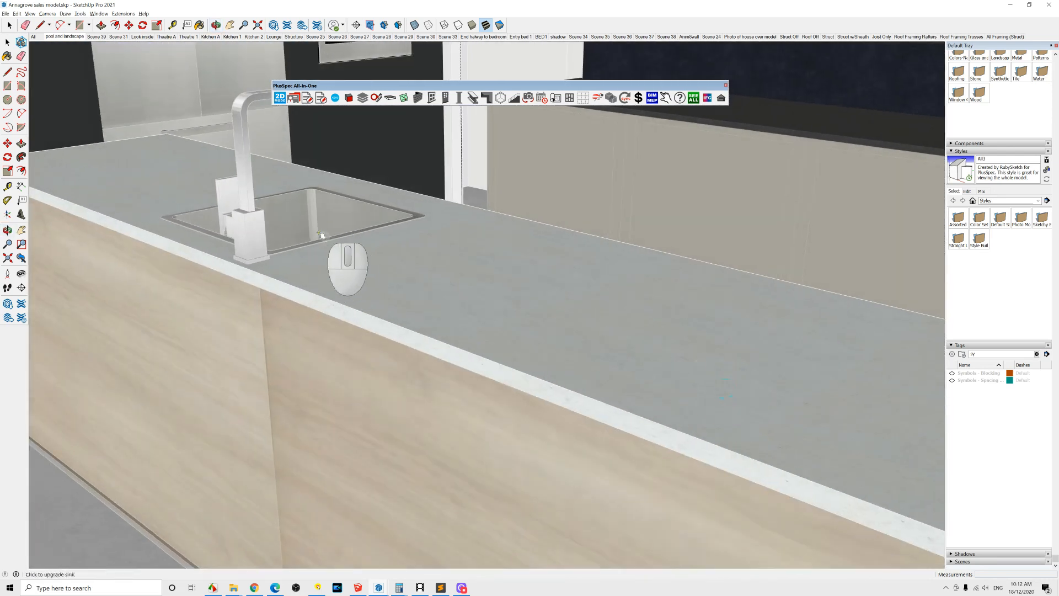
scroll(400, 255, up, 3)
middle_drag(403, 257, 204, 214)
scroll(205, 214, down, 2)
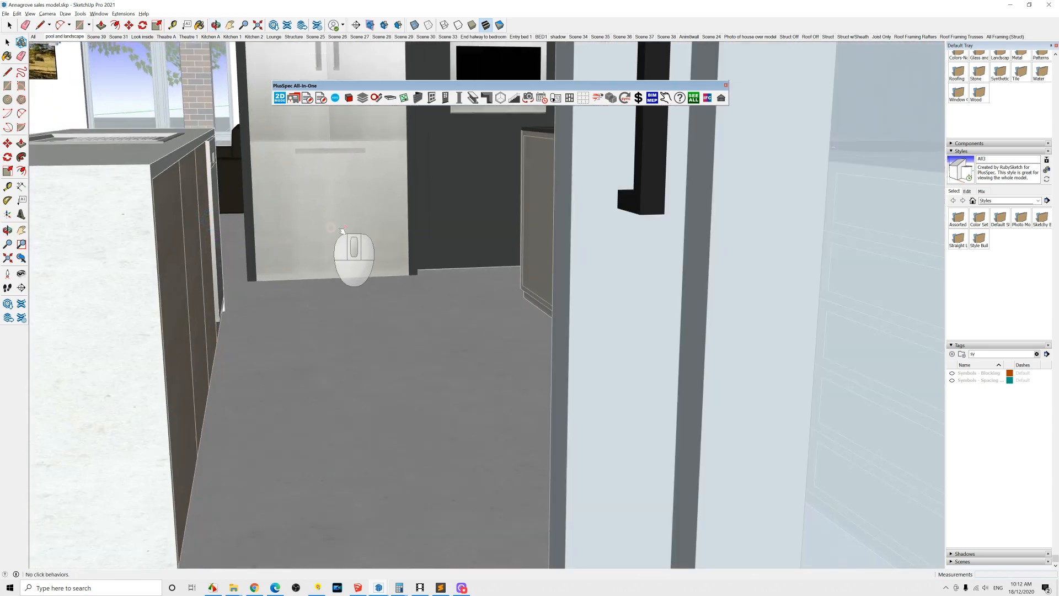
scroll(331, 225, down, 4)
scroll(353, 229, down, 8)
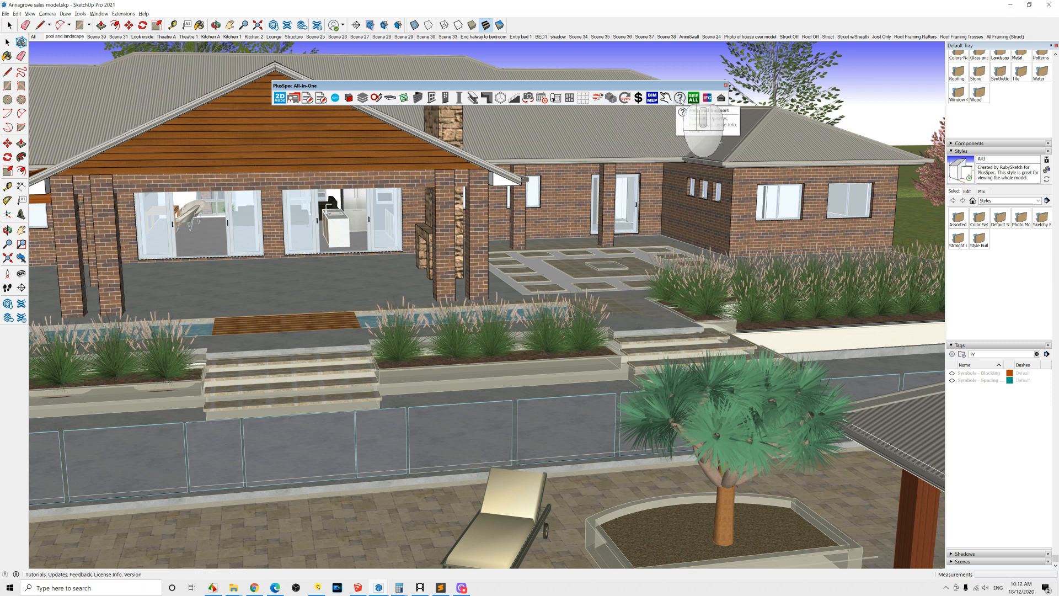
Step: Open the PlusSpec tutorials and version window, then close it
click(681, 99)
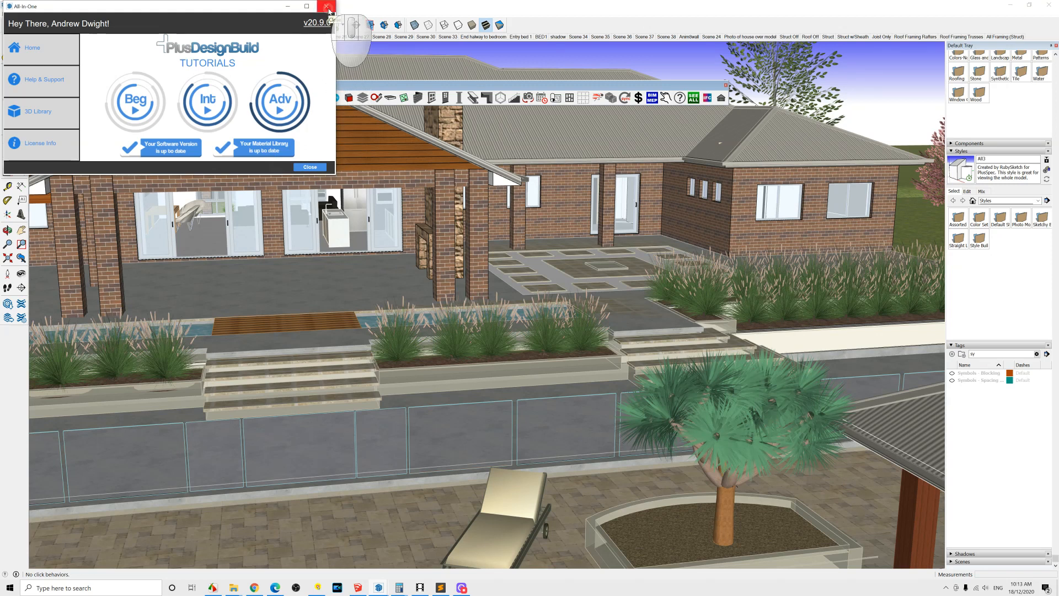
click(328, 8)
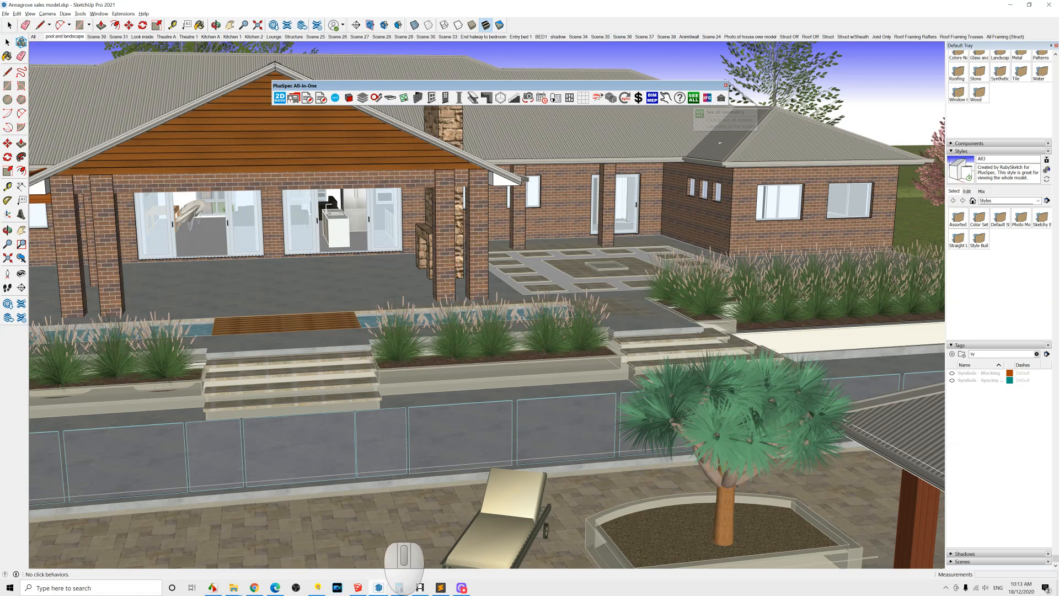
Step: Switch to the CLEARWATER carpentry model window and pin the Default Tray open
mouse_move(380, 591)
click(483, 552)
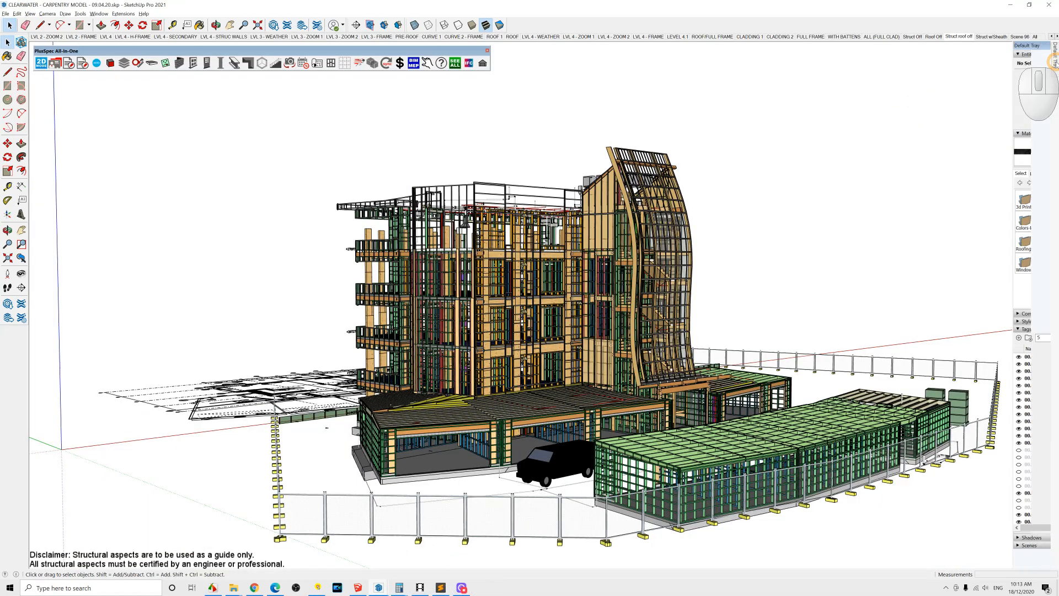
mouse_move(1055, 56)
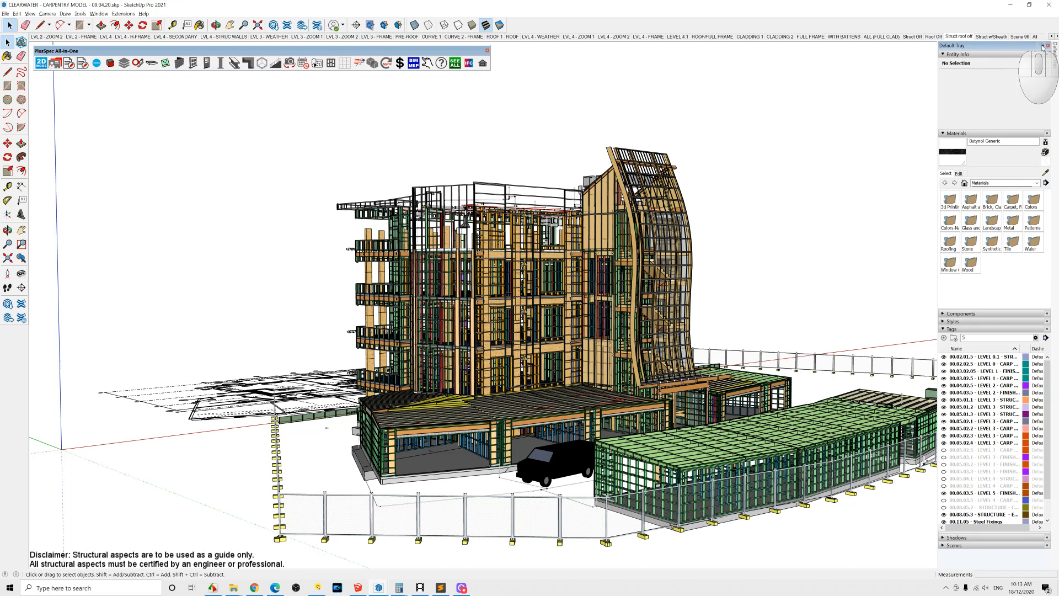
click(1043, 45)
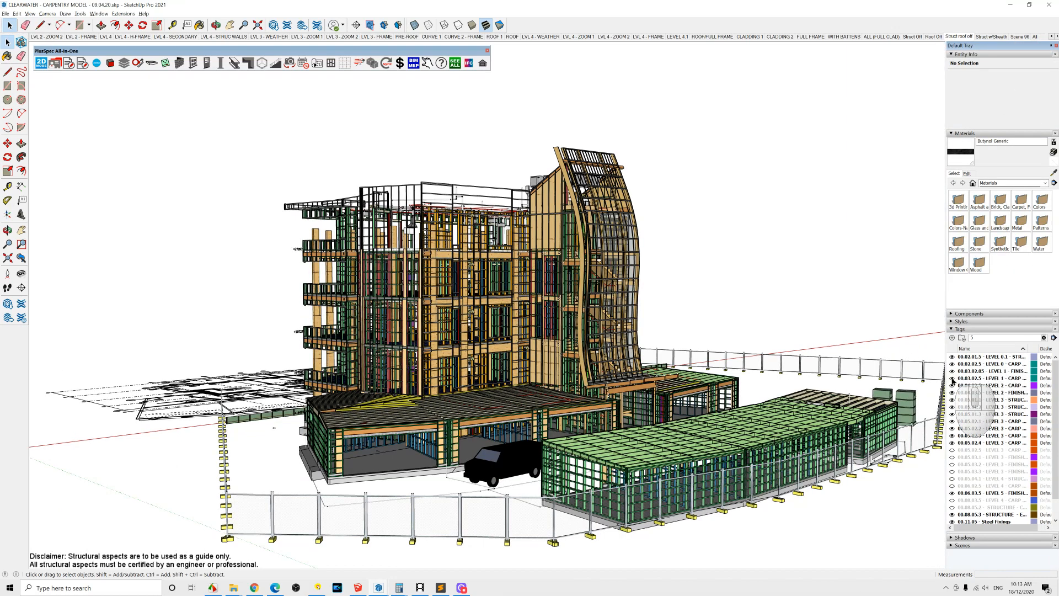
Step: Hide two level tags in the Tags panel and orbit to view the exposed framing
click(952, 379)
click(951, 393)
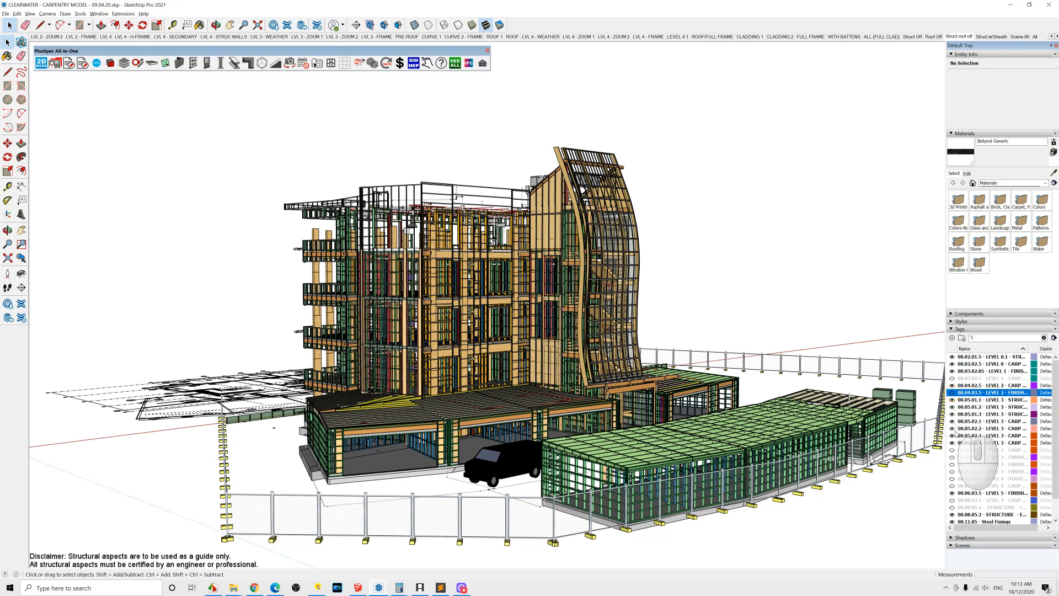
scroll(955, 434, down, 1)
middle_drag(535, 299, 602, 289)
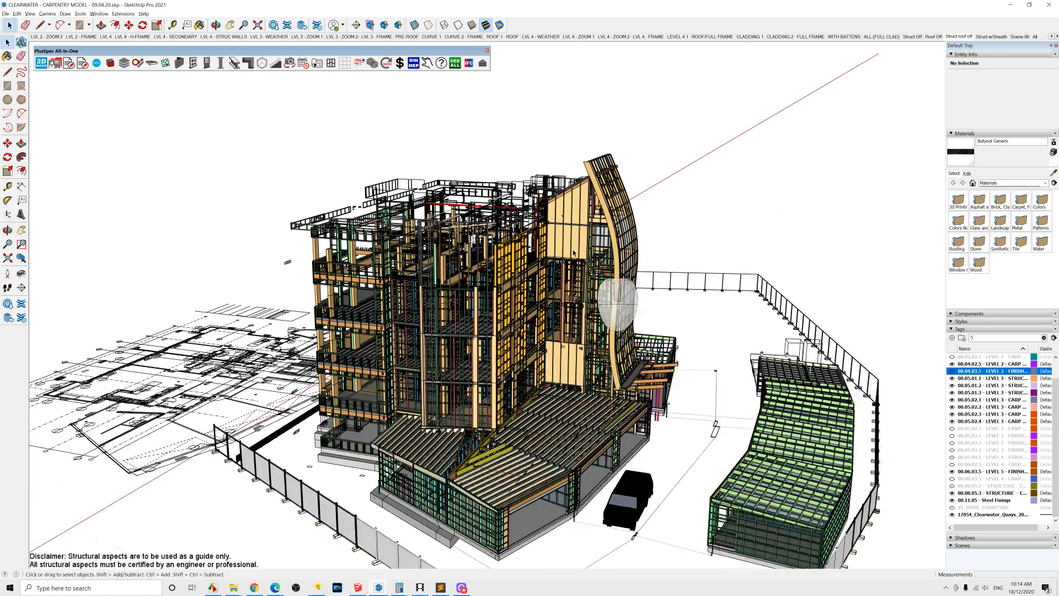
Step: Reveal all hidden geometry in the model with the See All tool and orbit around the building
click(455, 65)
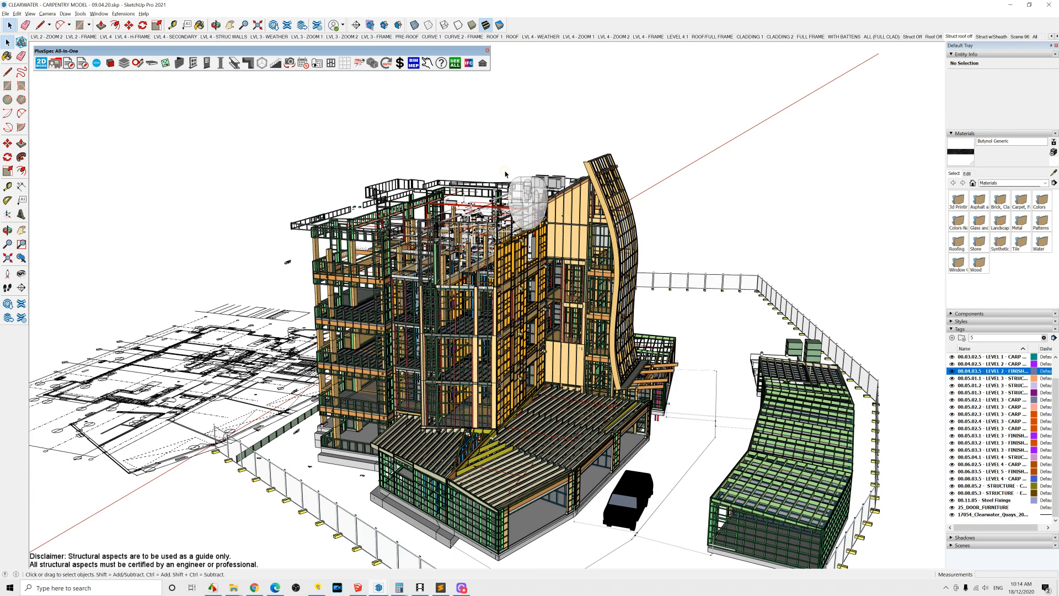
middle_drag(561, 256, 402, 297)
key(space)
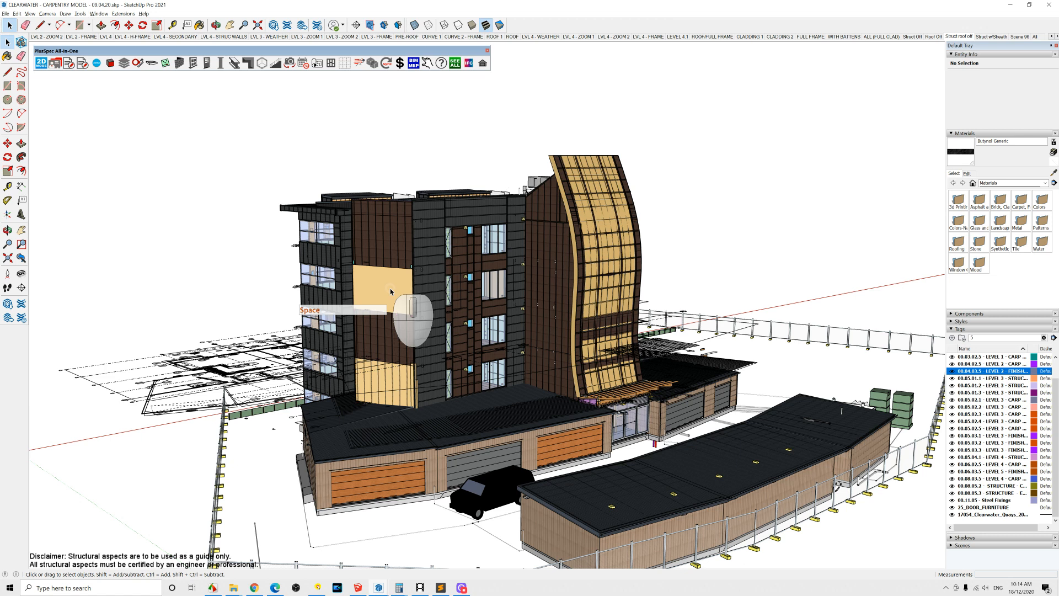
Step: Select a wall frame group, filter the Tags list for 17a and hide the 17A_FRAME tag
click(400, 290)
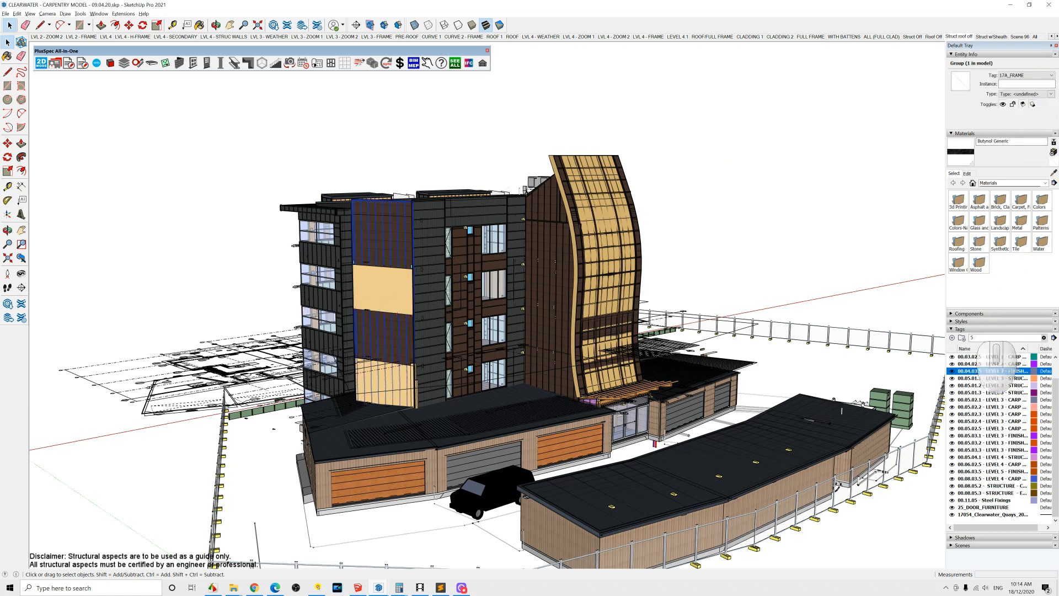
double_click(972, 337)
text(1)
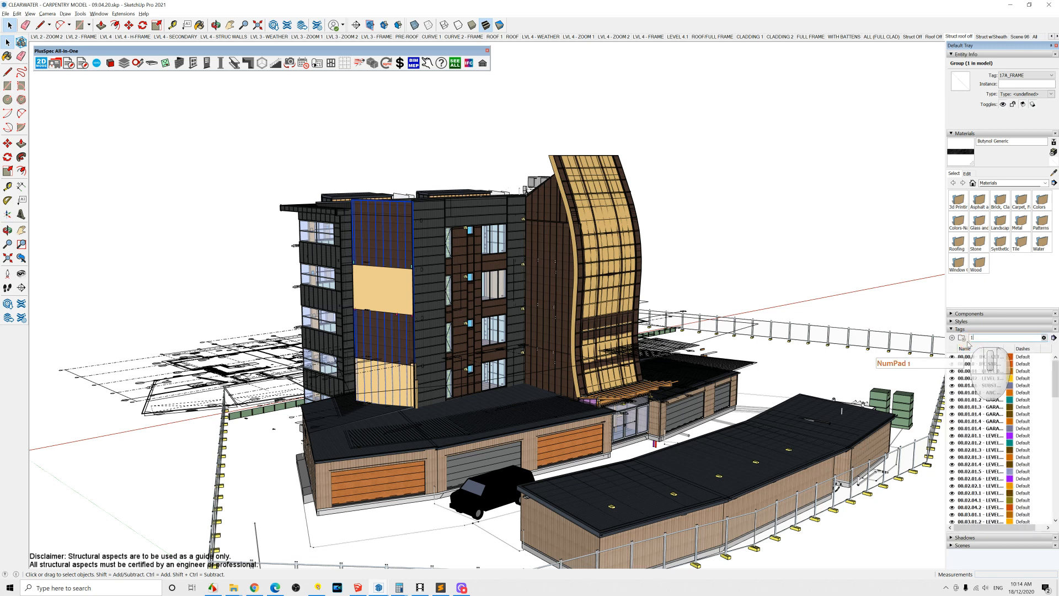
text(7a)
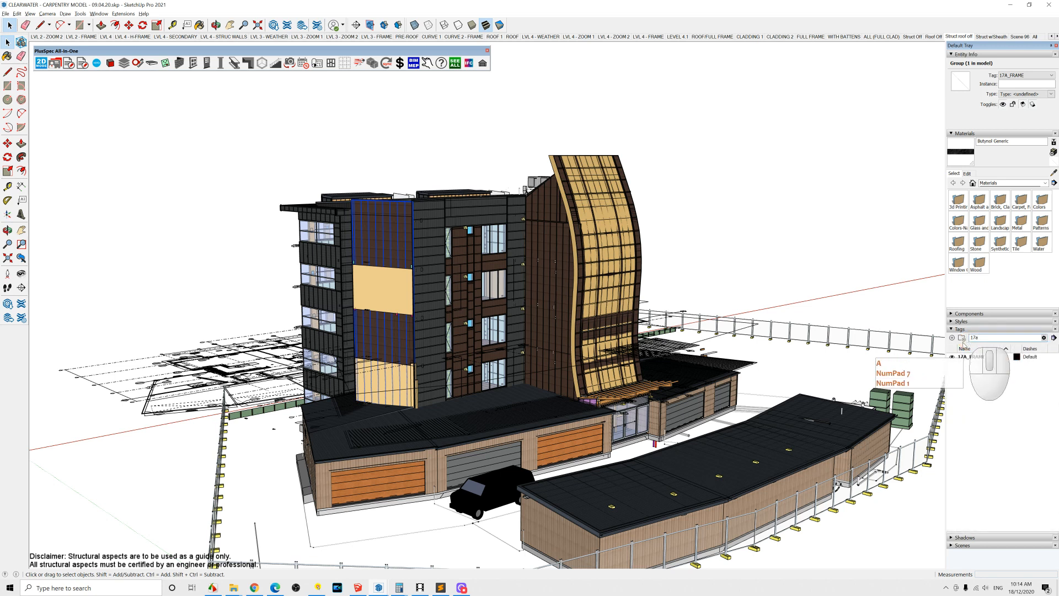
click(952, 357)
middle_drag(659, 350, 719, 395)
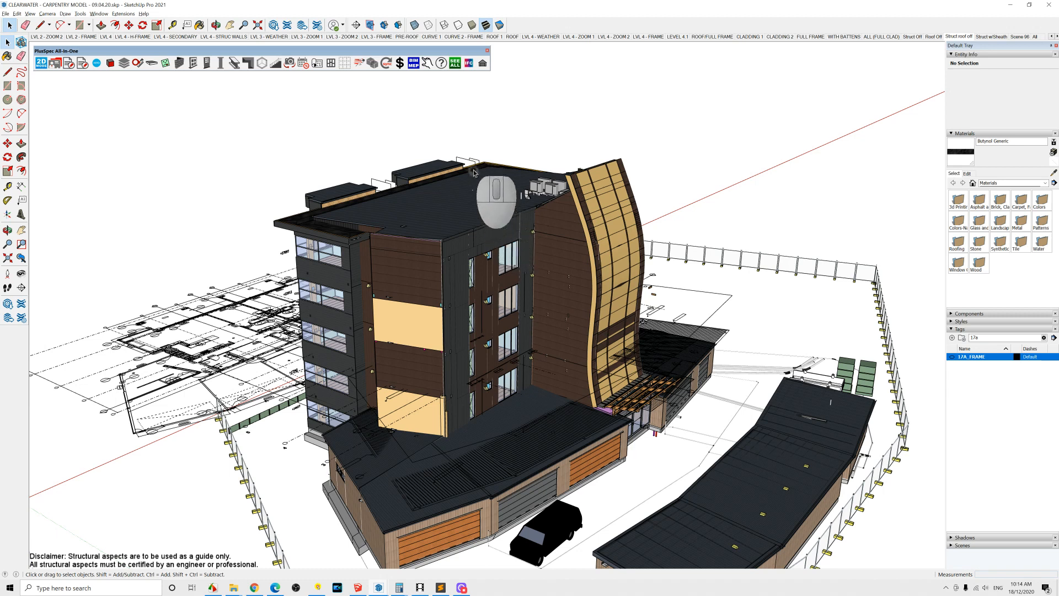
Step: Open the IFC Tool and run Optimise on the model
click(469, 63)
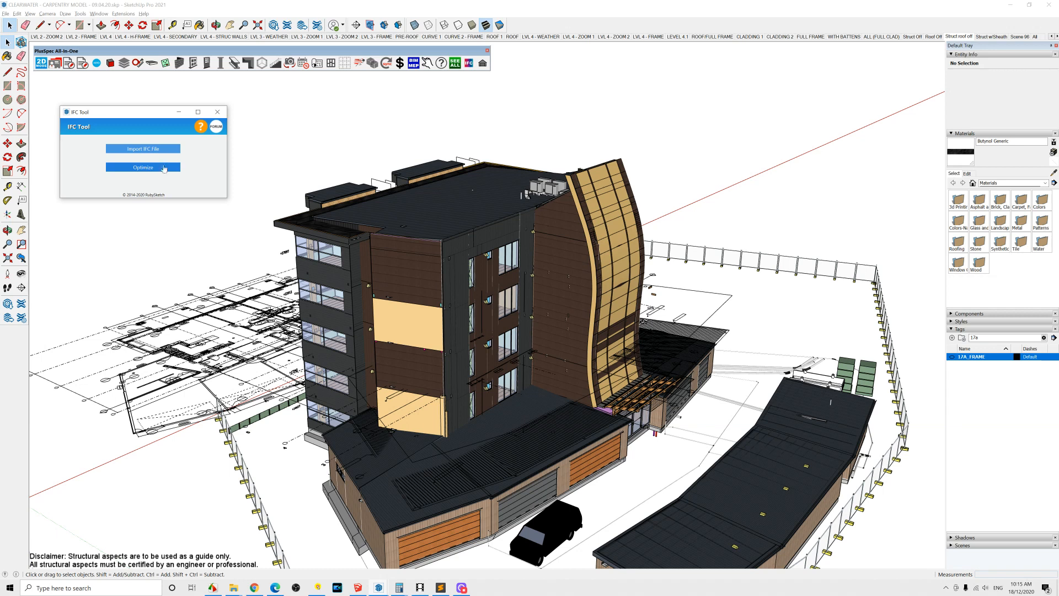
click(167, 170)
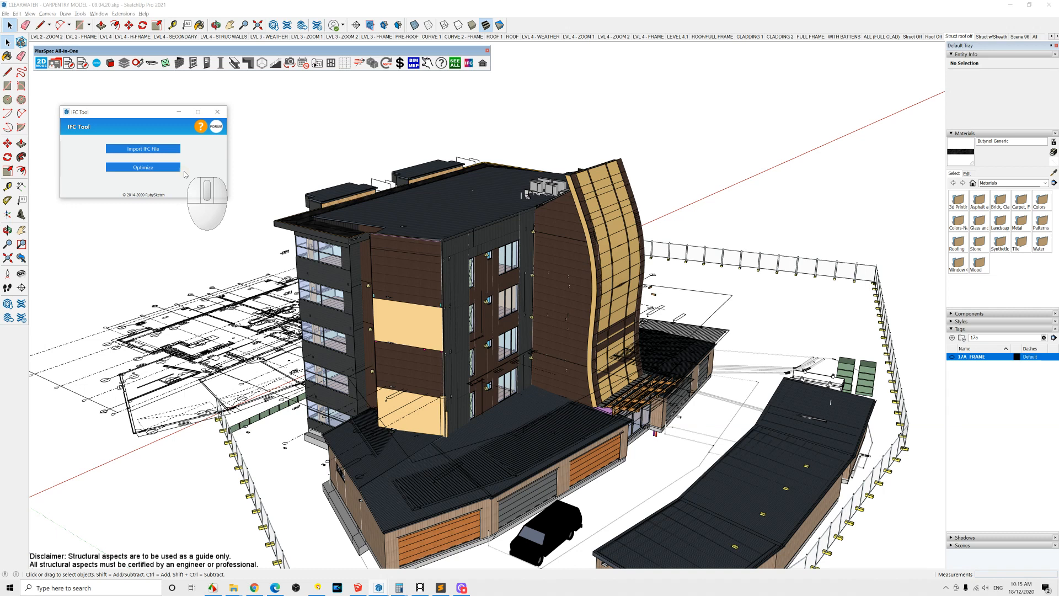
Step: Open the BIM Tag Tool dialog and enlarge it to show the component preview
click(415, 65)
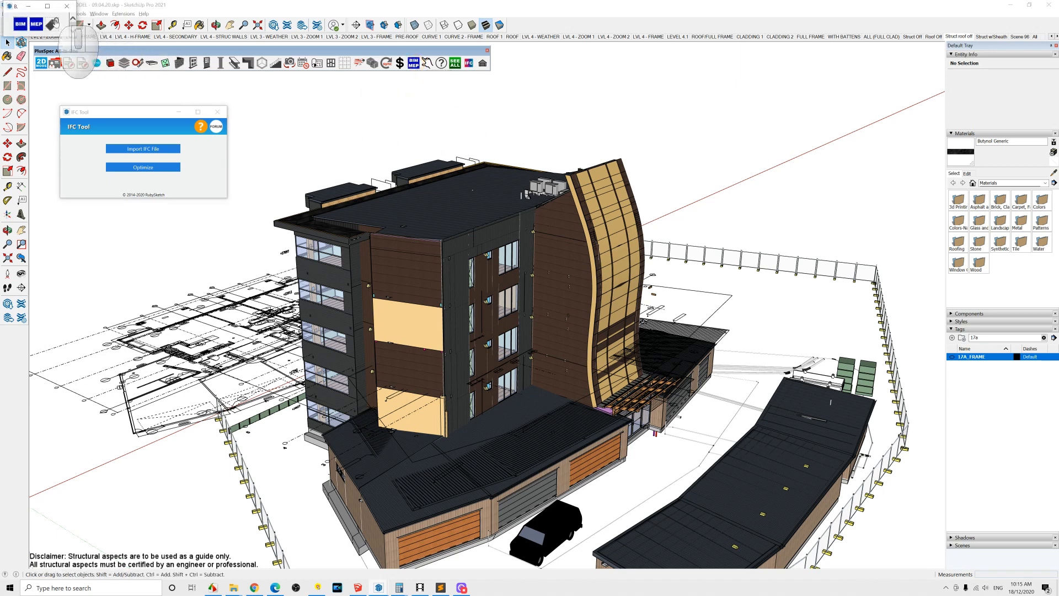
click(54, 24)
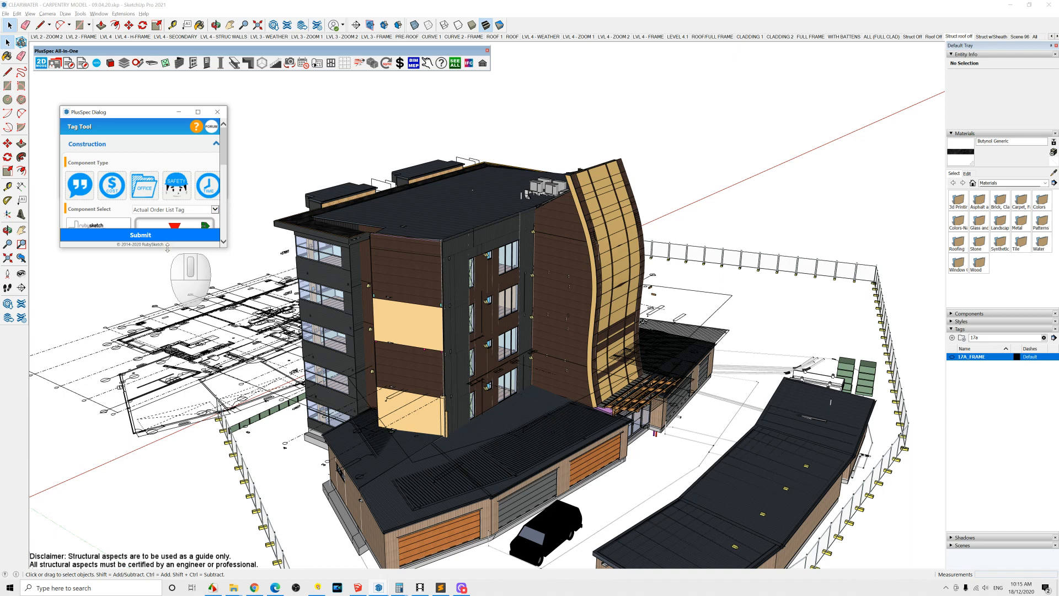
drag(170, 248, 170, 334)
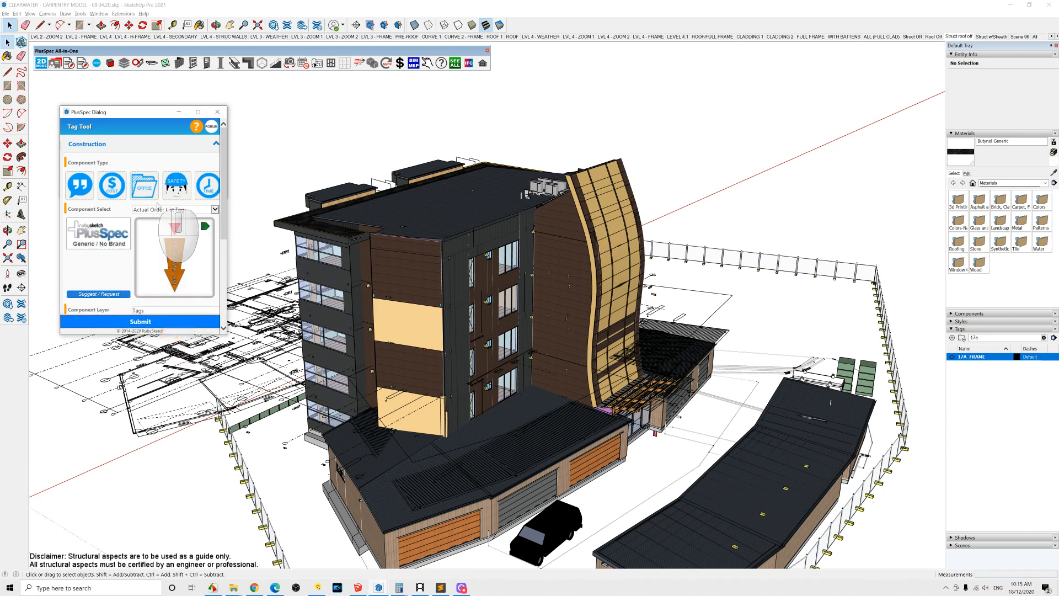
Step: Choose the Safety component type with the Falling Objects Tag and place it on the building's upper corner
click(176, 186)
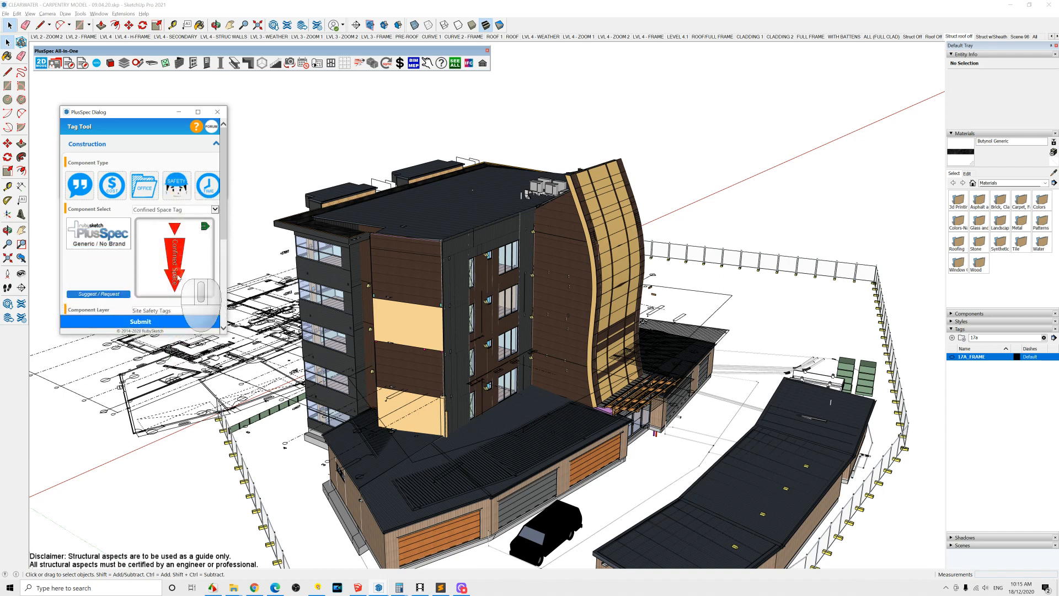
click(196, 211)
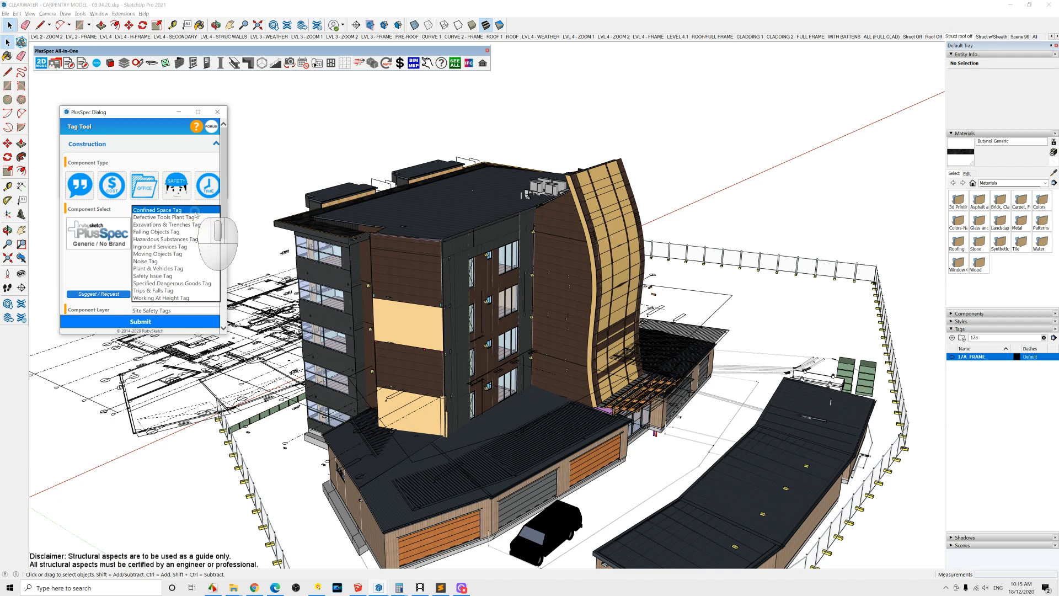
click(176, 238)
click(177, 243)
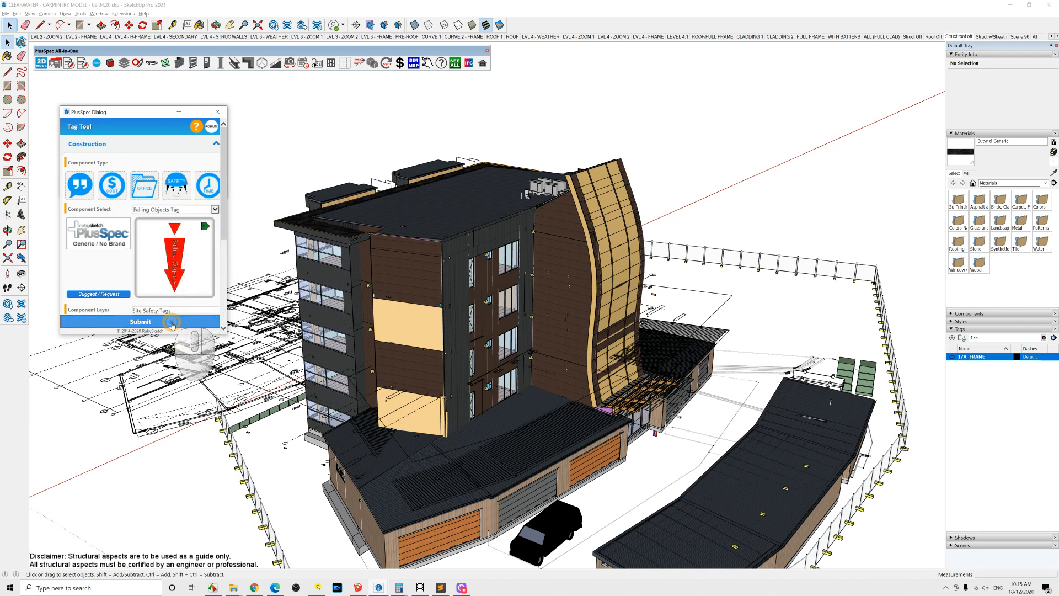
click(280, 220)
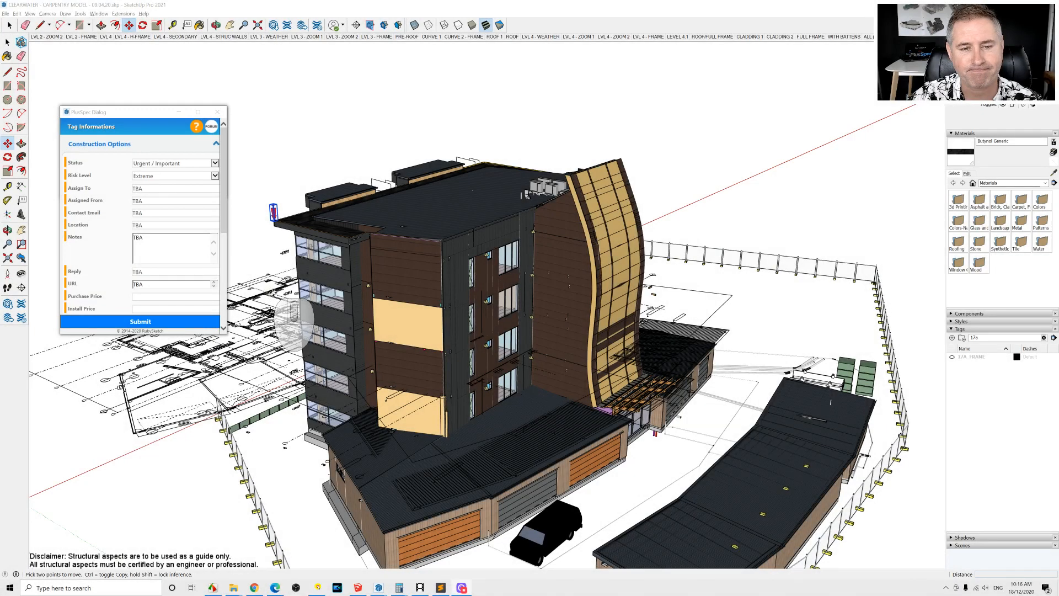
Step: Orbit the building and start the Move tool to reposition the safety tag
click(425, 292)
middle_drag(425, 292, 401, 253)
key(m)
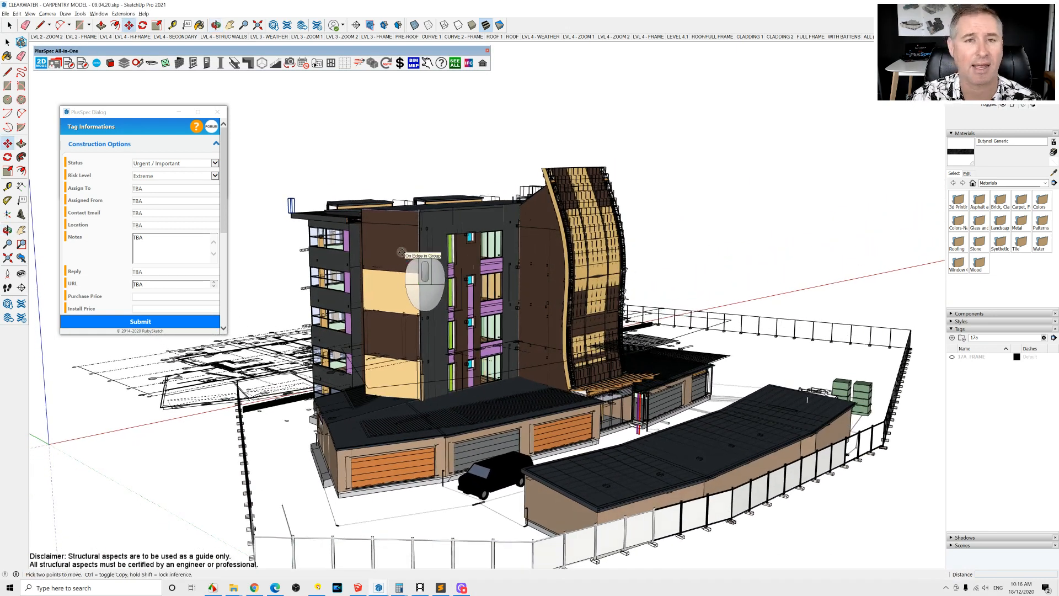